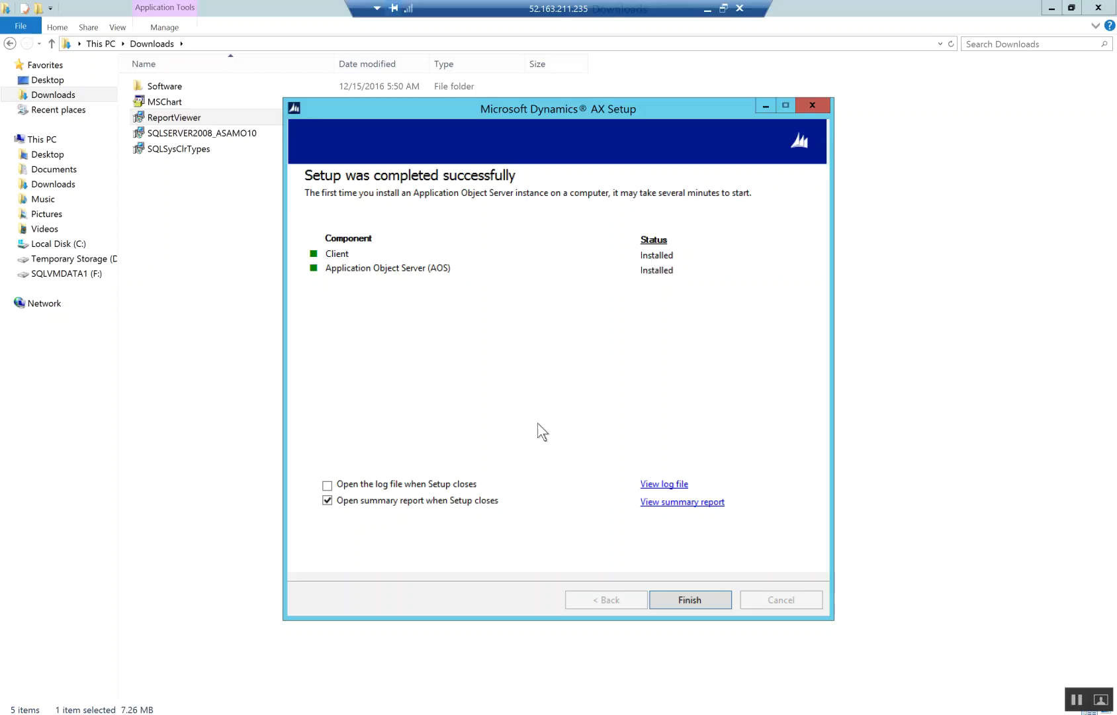
- Finish the Dynamics AX setup wizard without opening the summary report
click(458, 502)
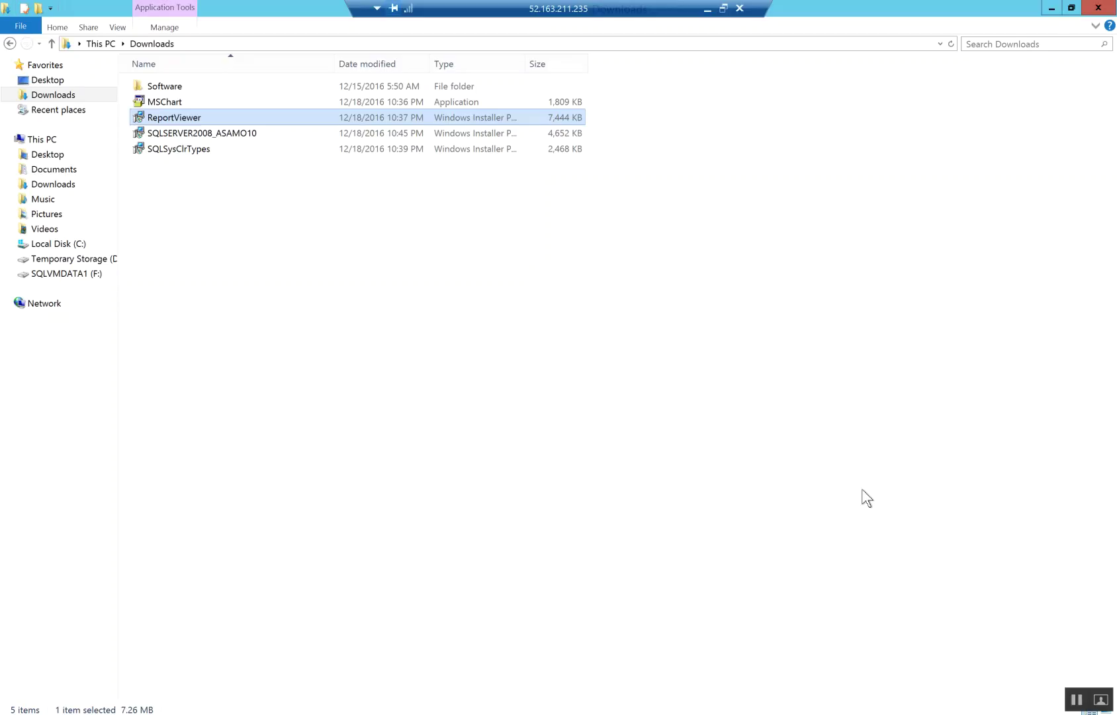
- Search Windows for "services", pin Services to the taskbar and open its console
key(super)
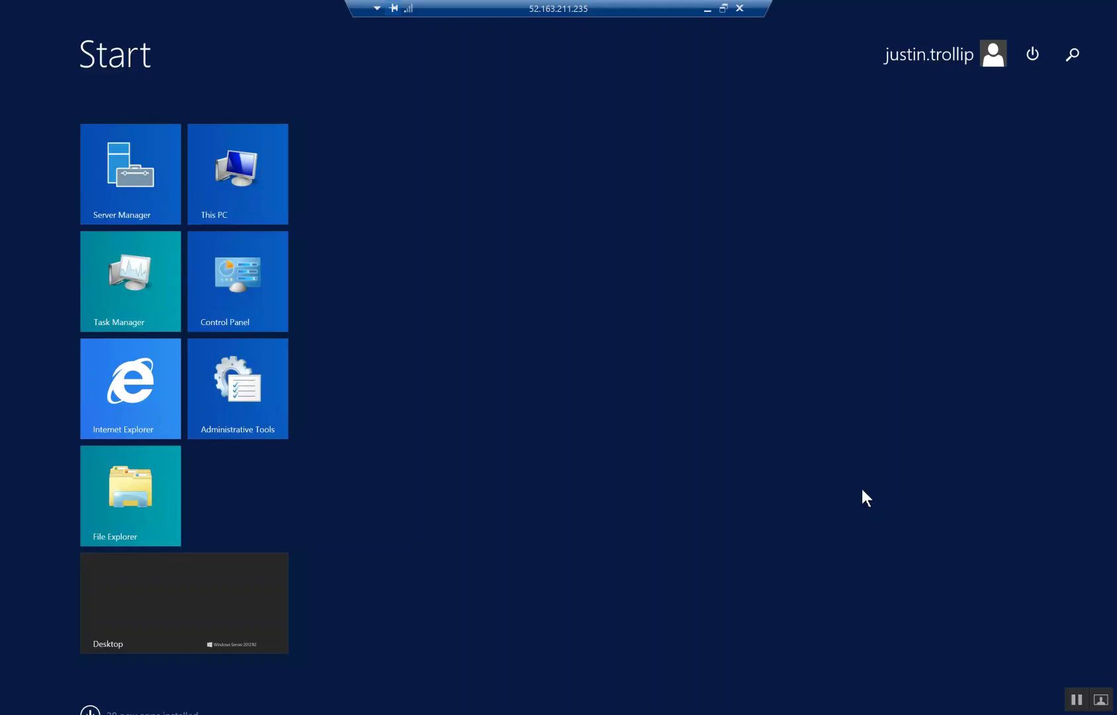
key(super)
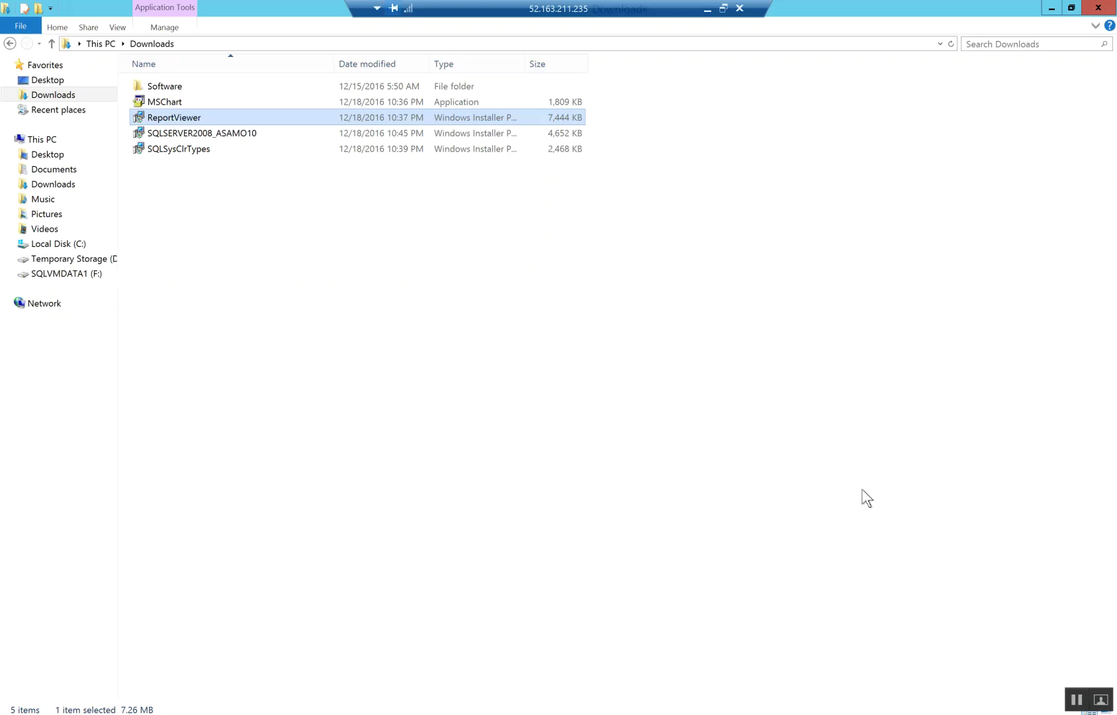
key(super+q)
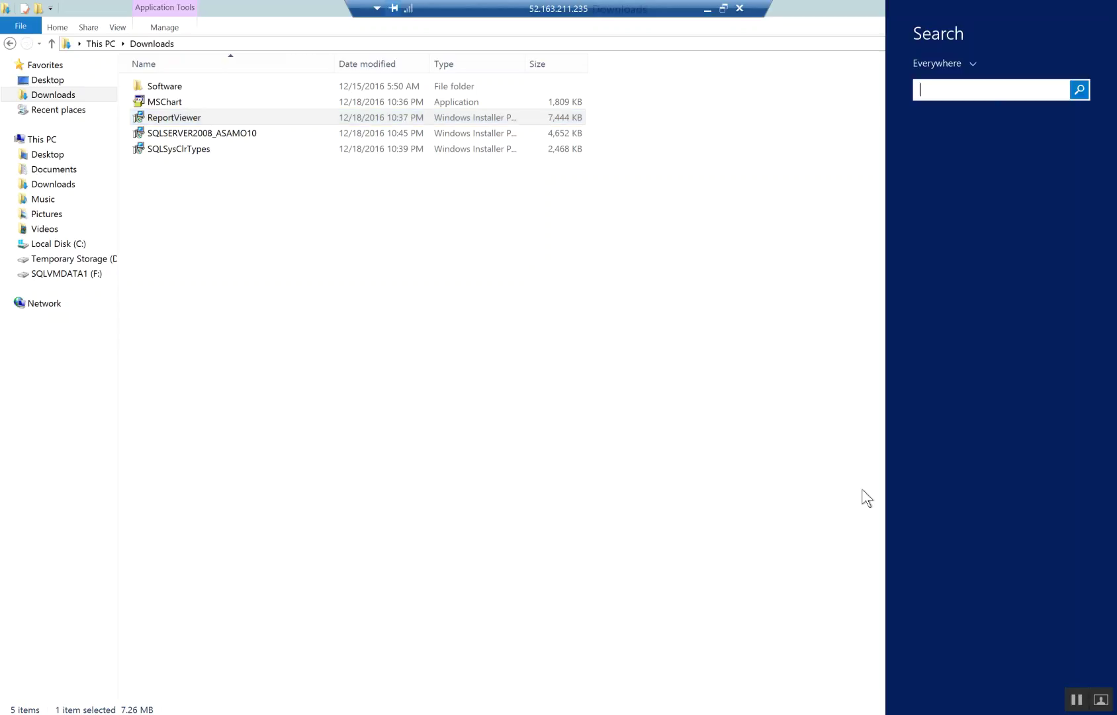
text(services)
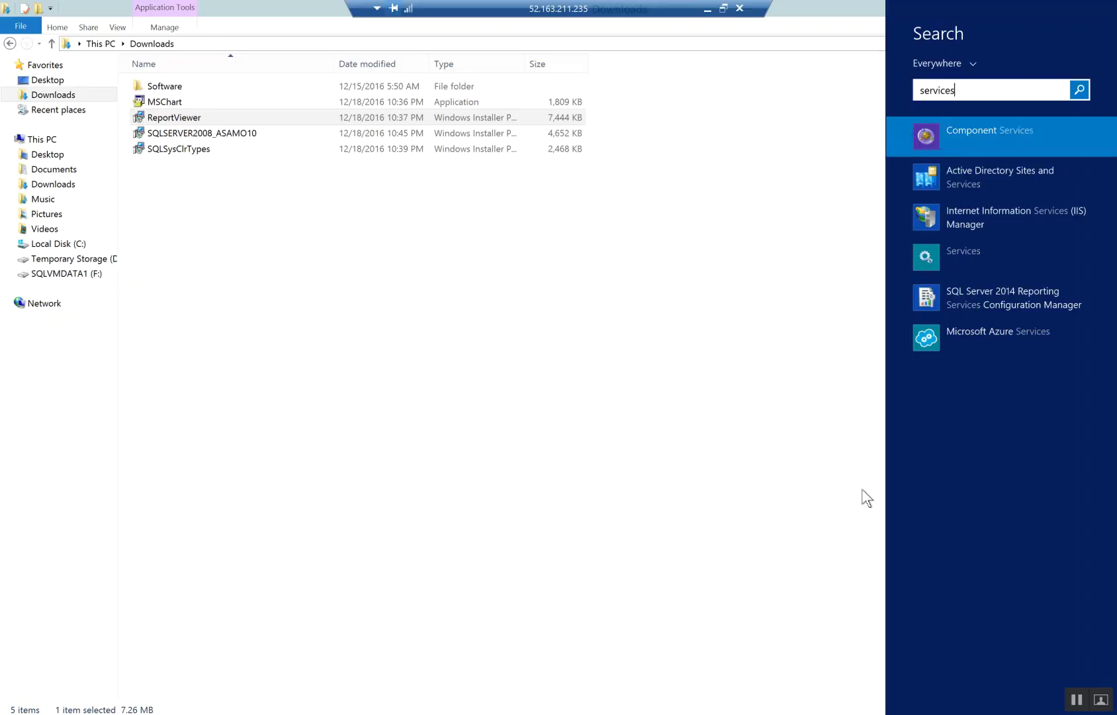
right_click(966, 253)
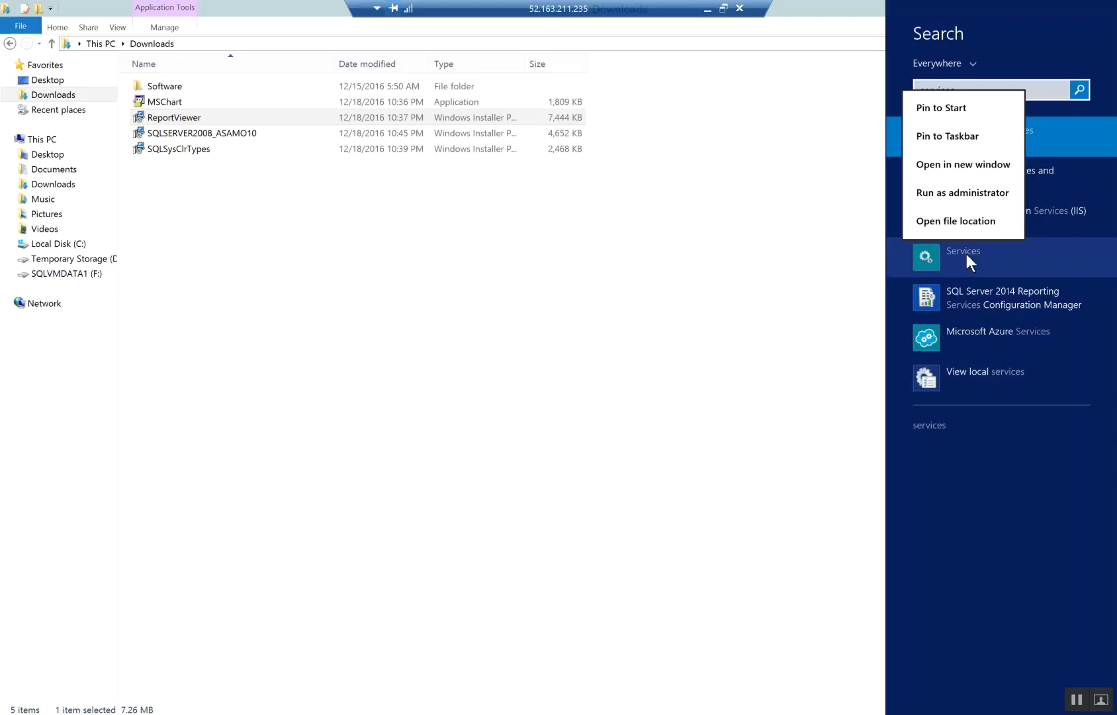
click(961, 137)
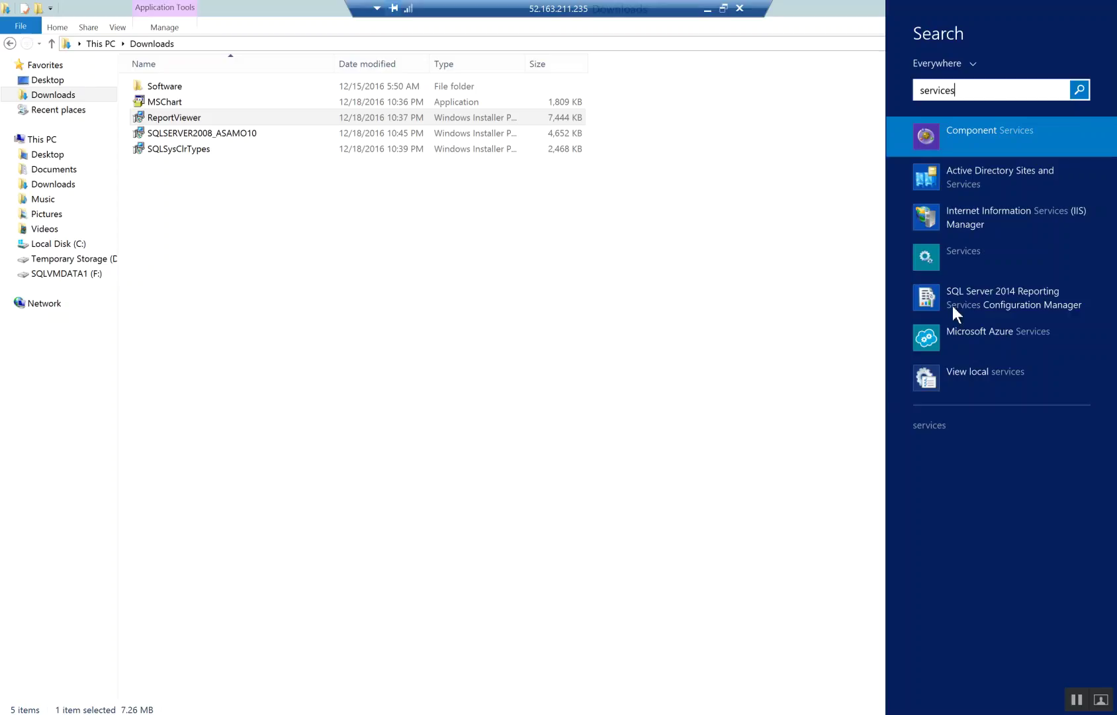
click(963, 255)
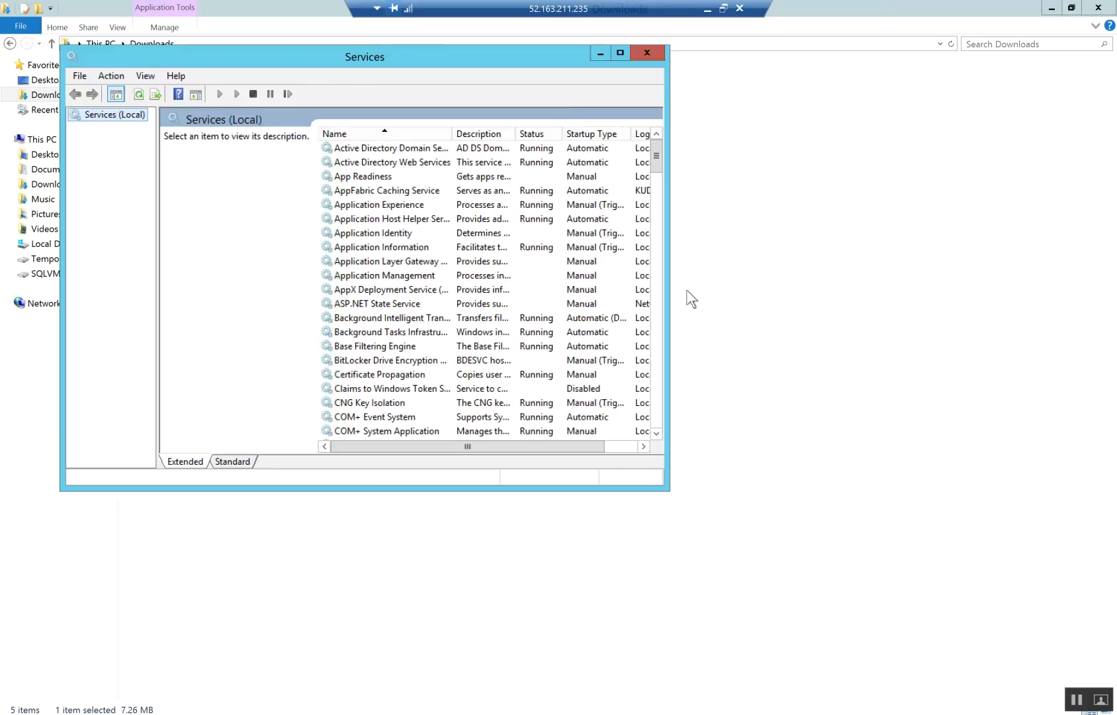
- Check the Microsoft Dynamics AX Object Server service's full name and status in the services list, and close the console
drag(669, 322, 710, 313)
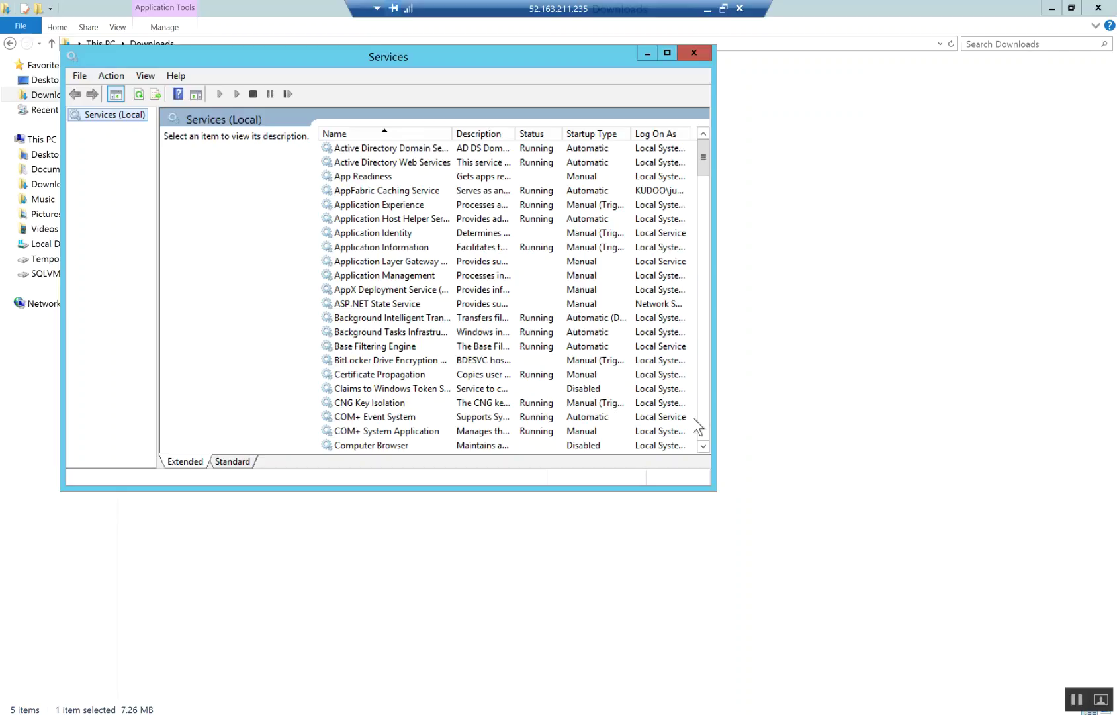
click(708, 397)
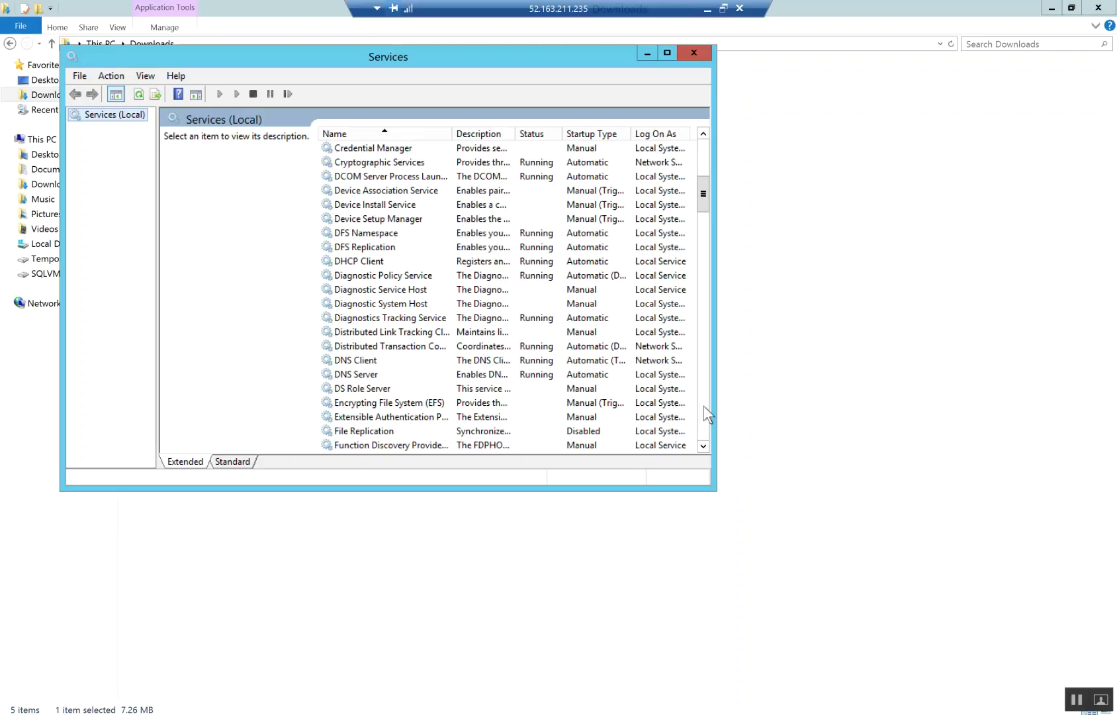
click(704, 407)
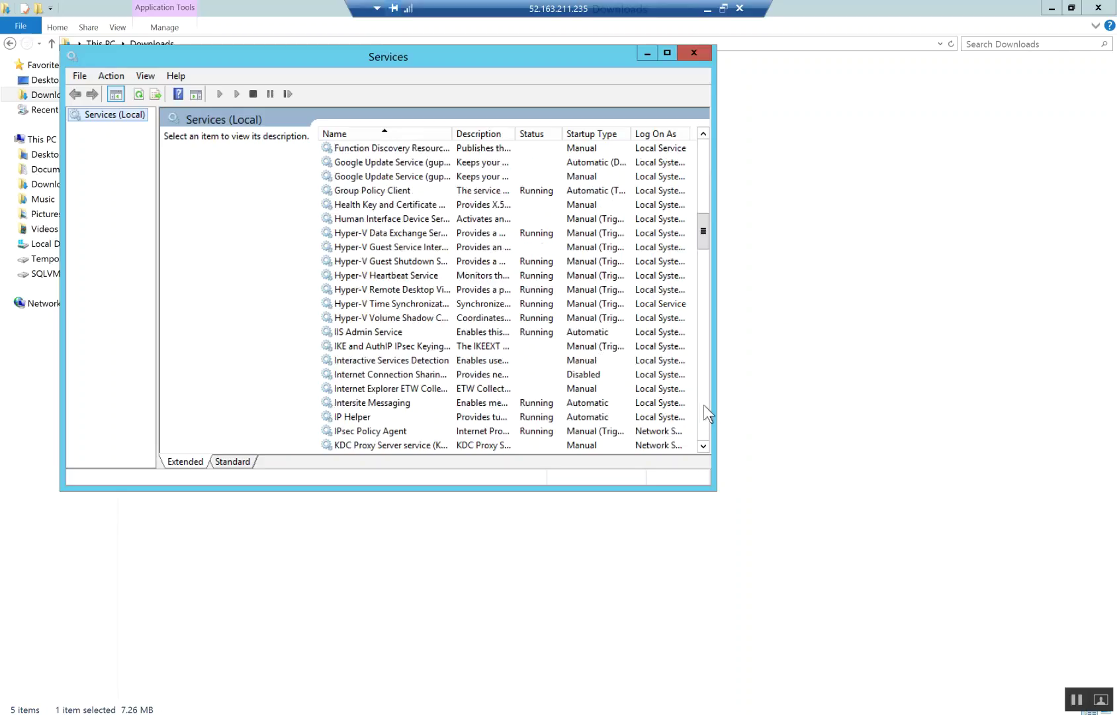
click(703, 405)
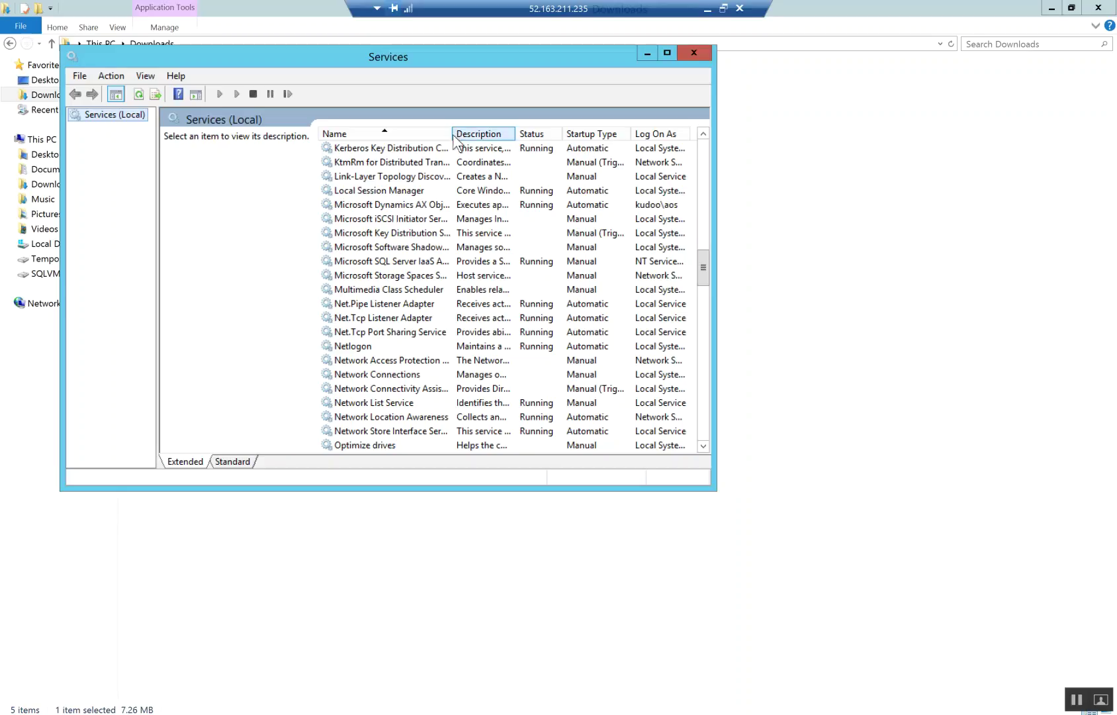
drag(452, 133, 528, 134)
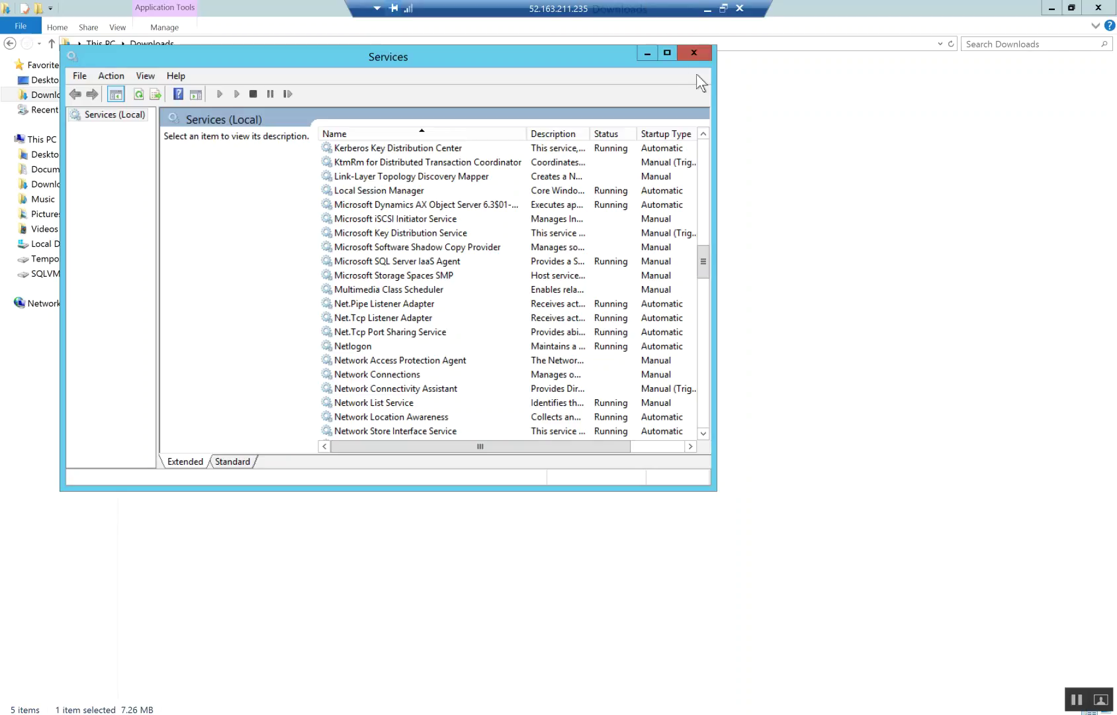
click(703, 56)
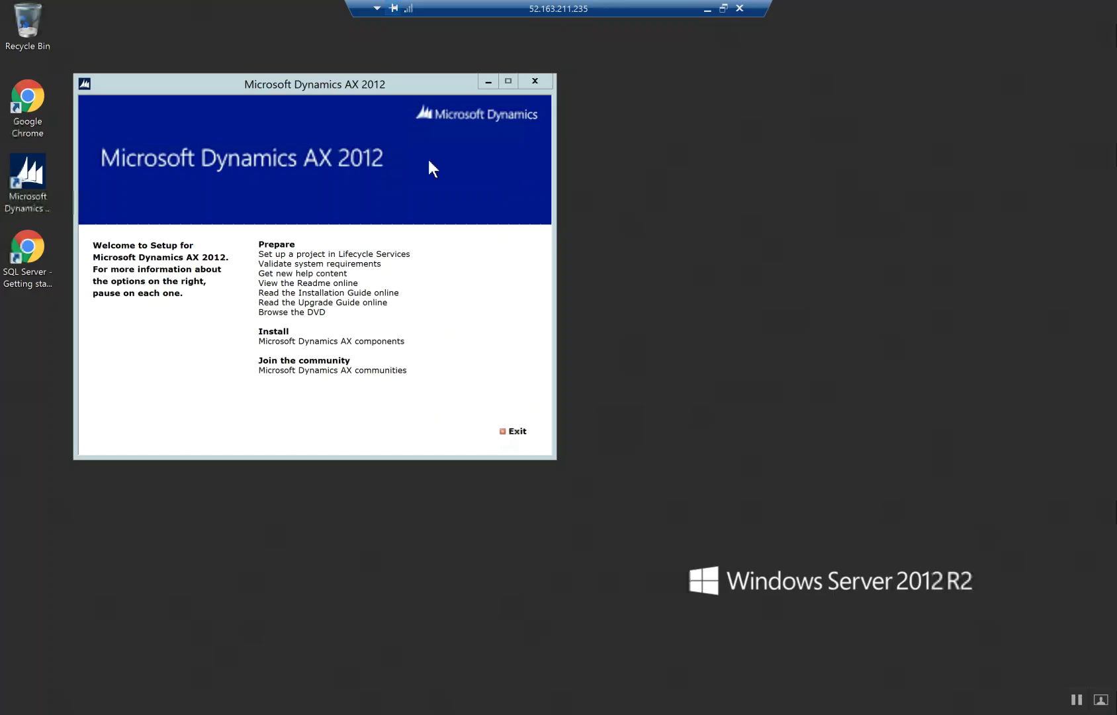
- Close the AX 2012 setup window and mark Lifecycle Services and Customer feedback options as complete in the client's Initialisation checklist
click(535, 81)
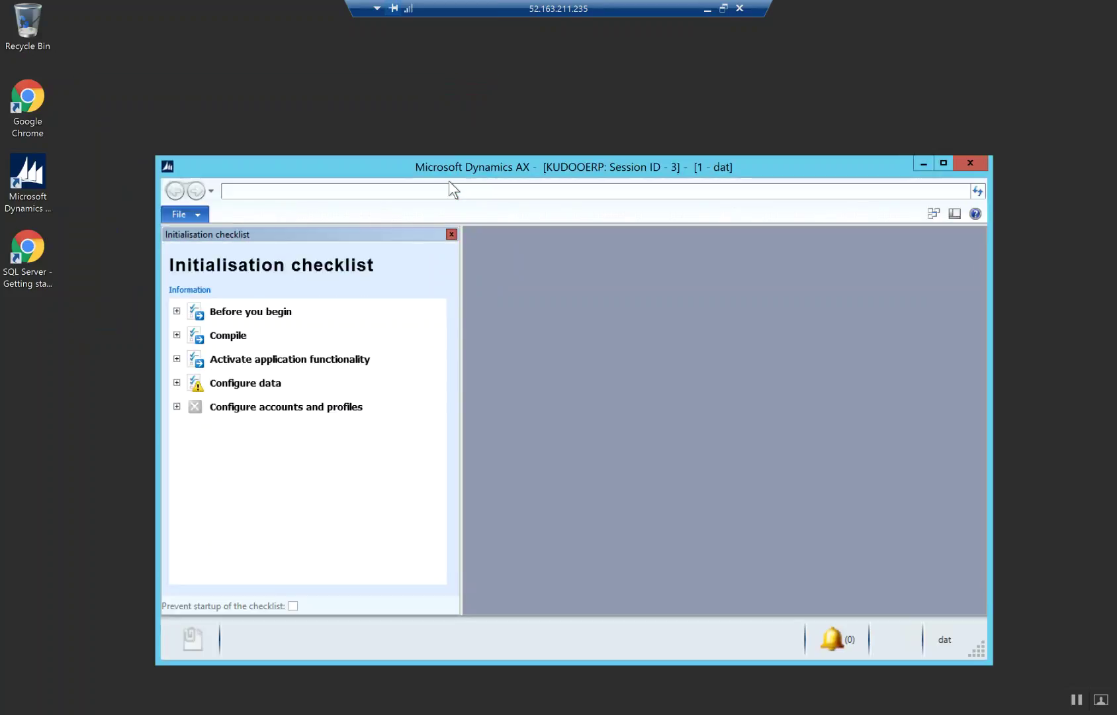
click(943, 164)
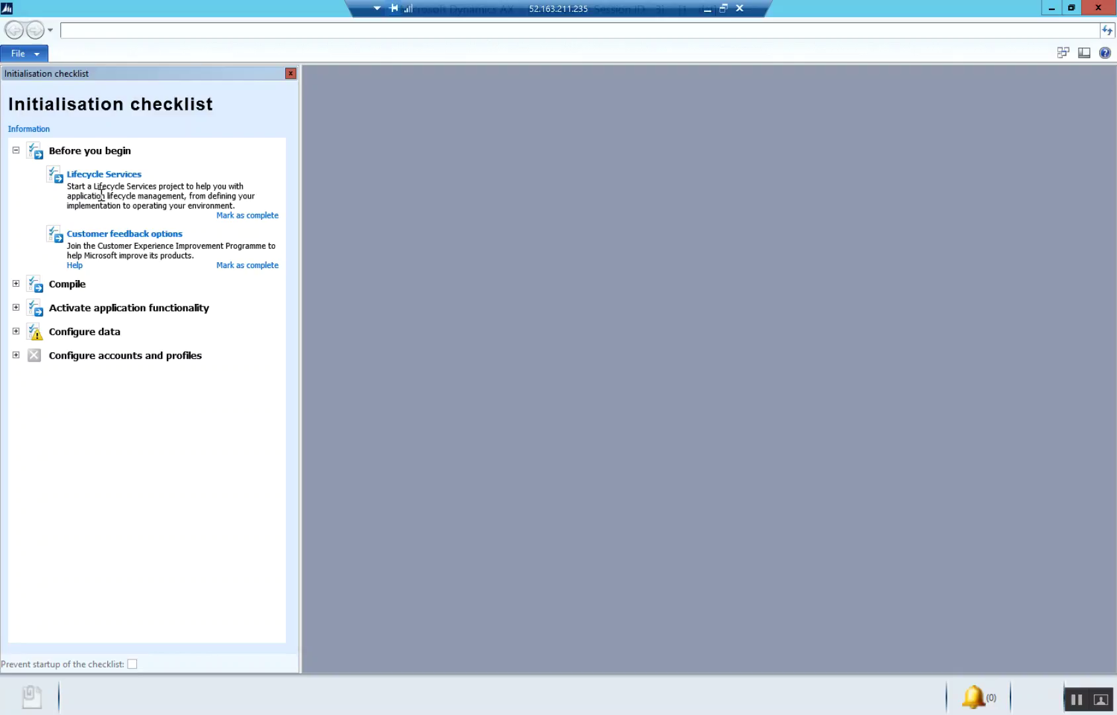
click(245, 215)
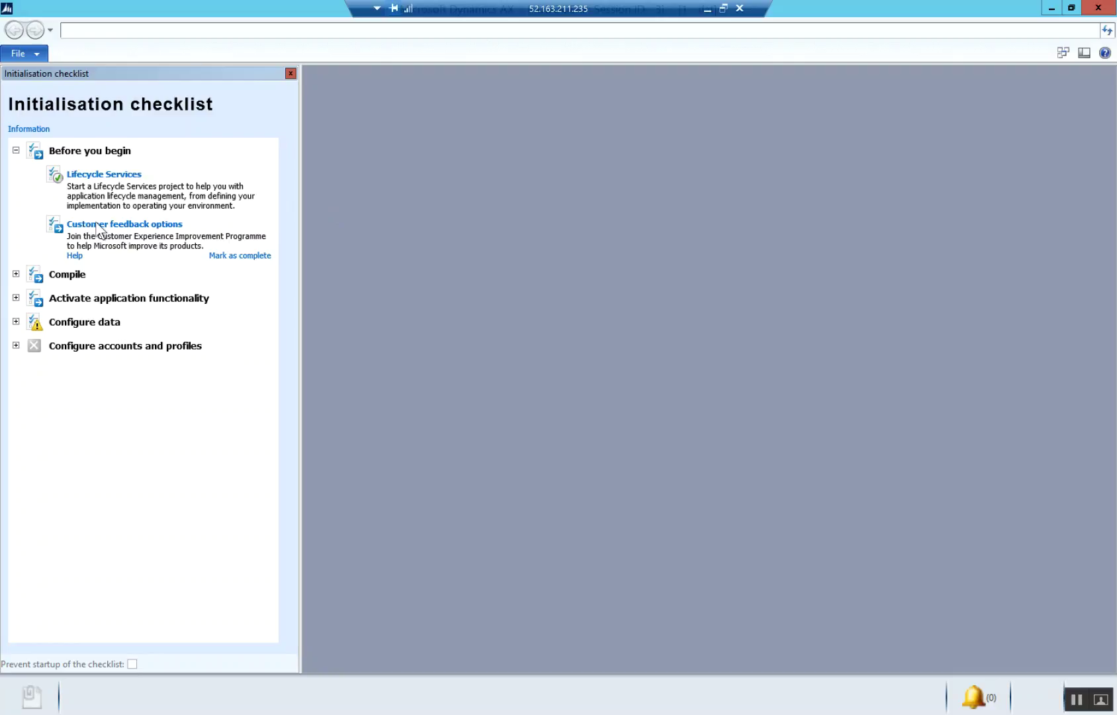
click(239, 255)
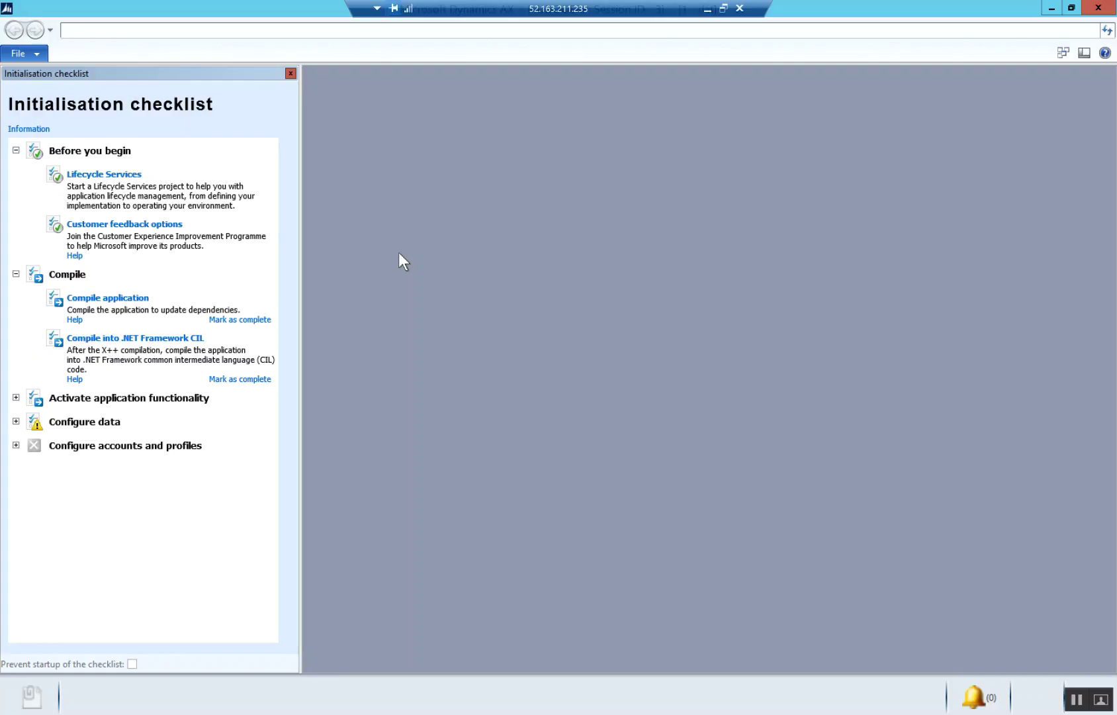
- Run Compile application from the Initialisation checklist and dismiss the message window after examining it
click(112, 299)
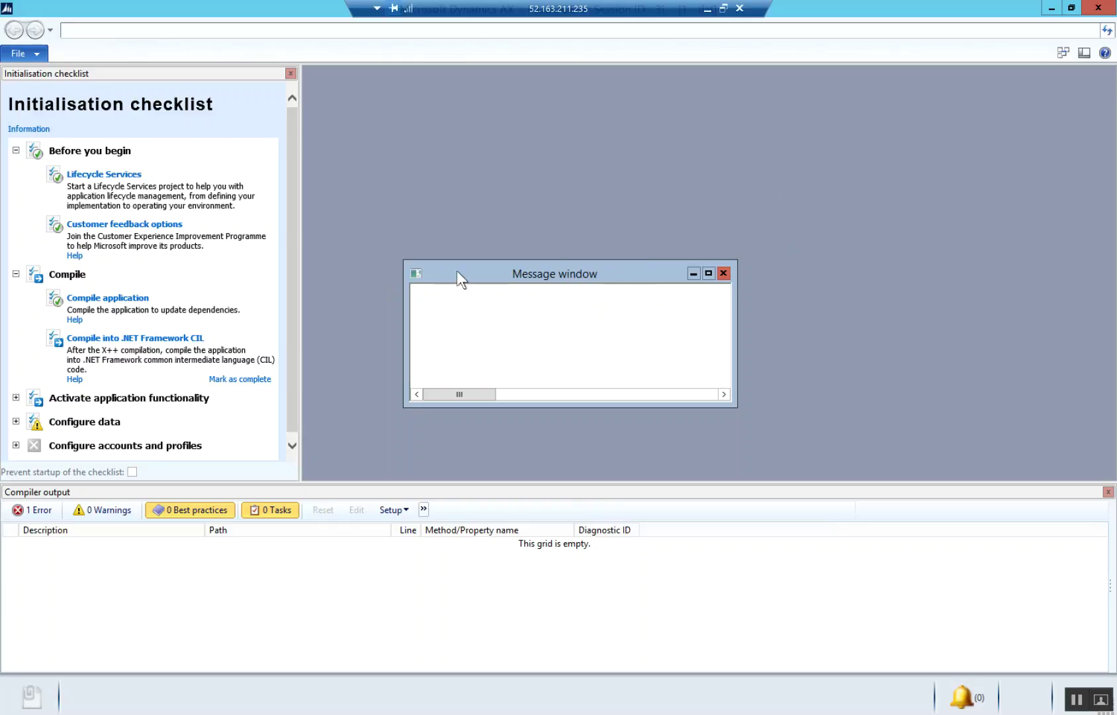
click(702, 395)
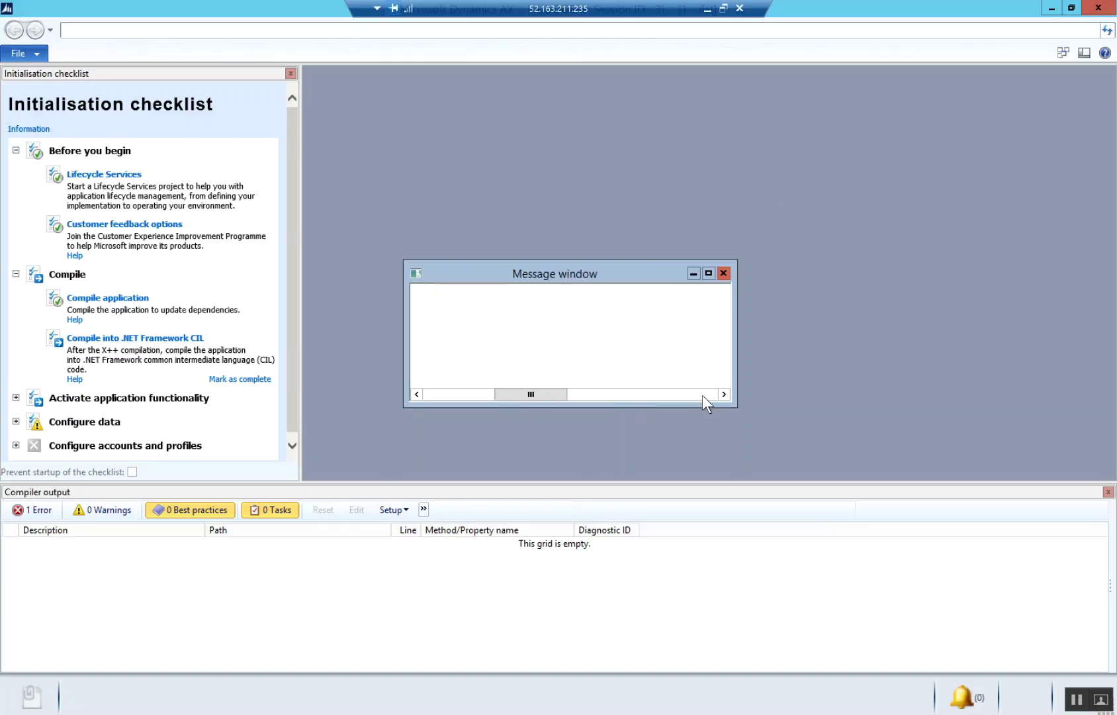
click(708, 395)
click(708, 395)
click(491, 394)
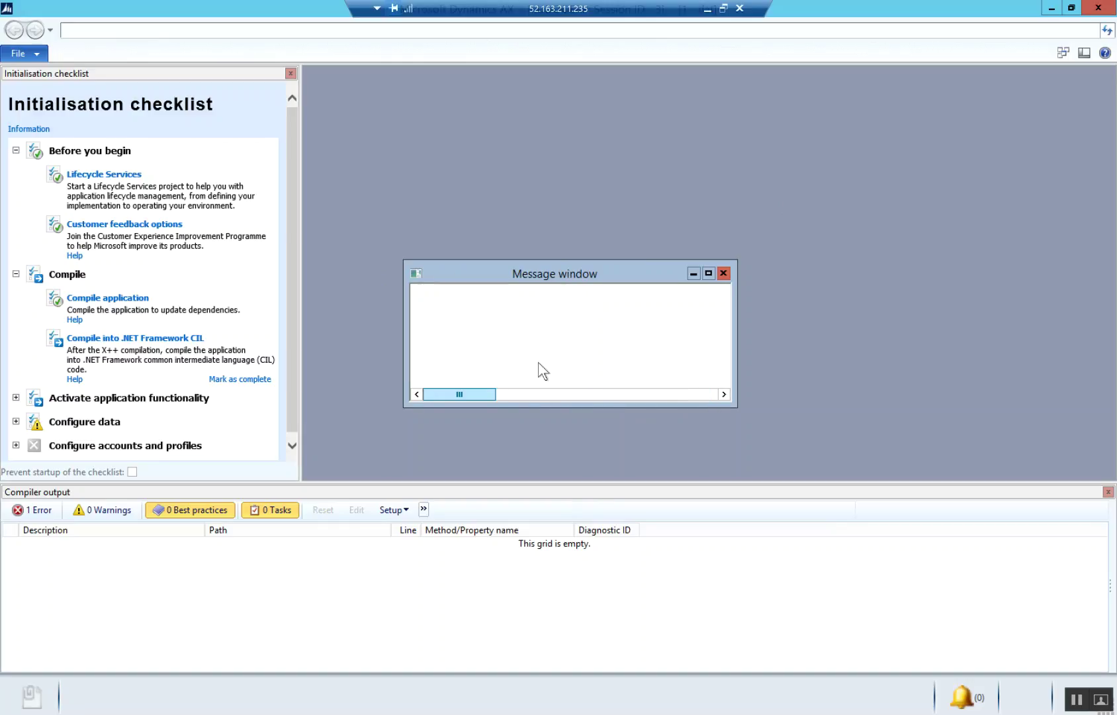
click(722, 274)
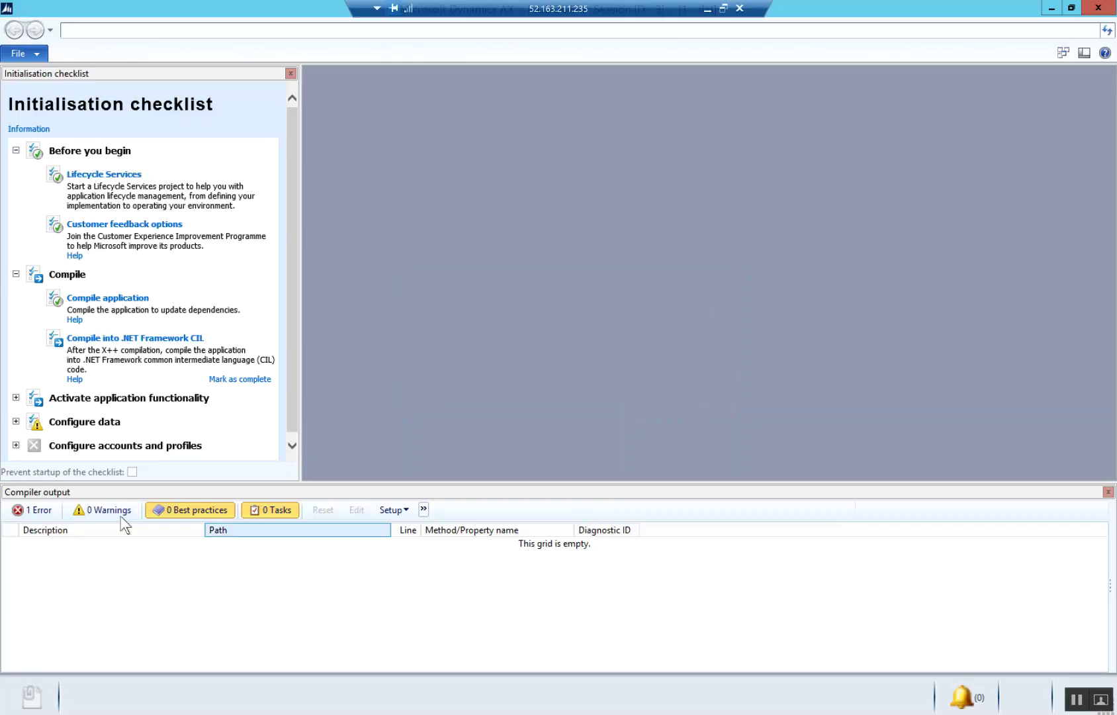
- Turn on the display of errors and warnings in the compiler output
click(31, 513)
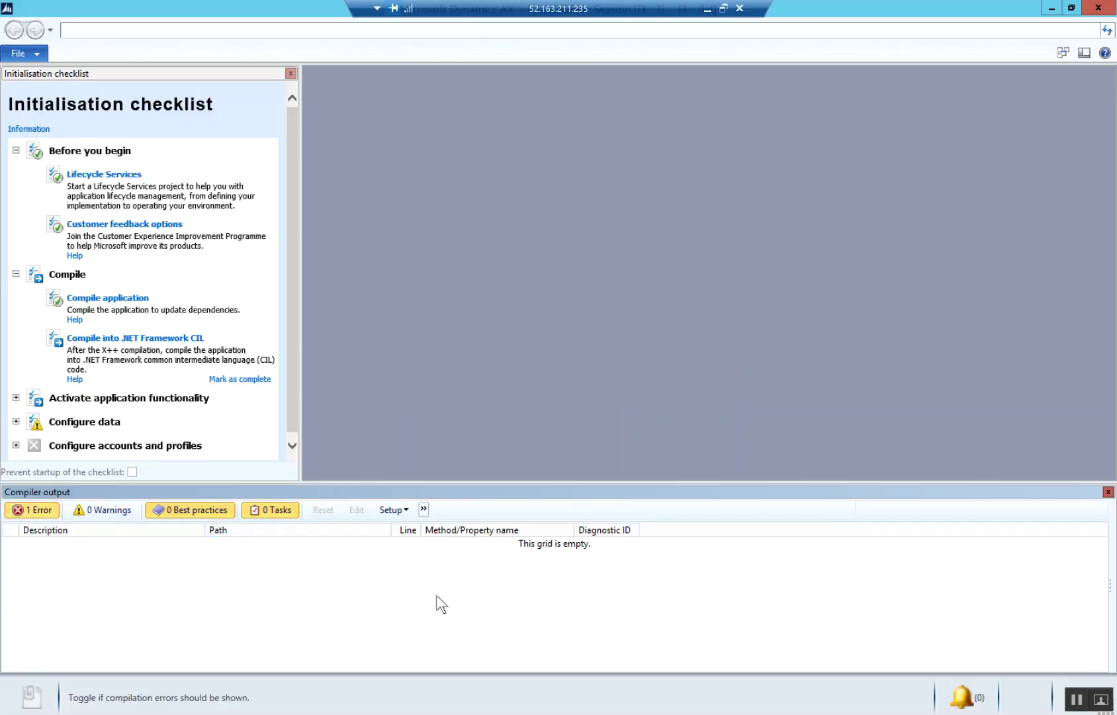
click(88, 515)
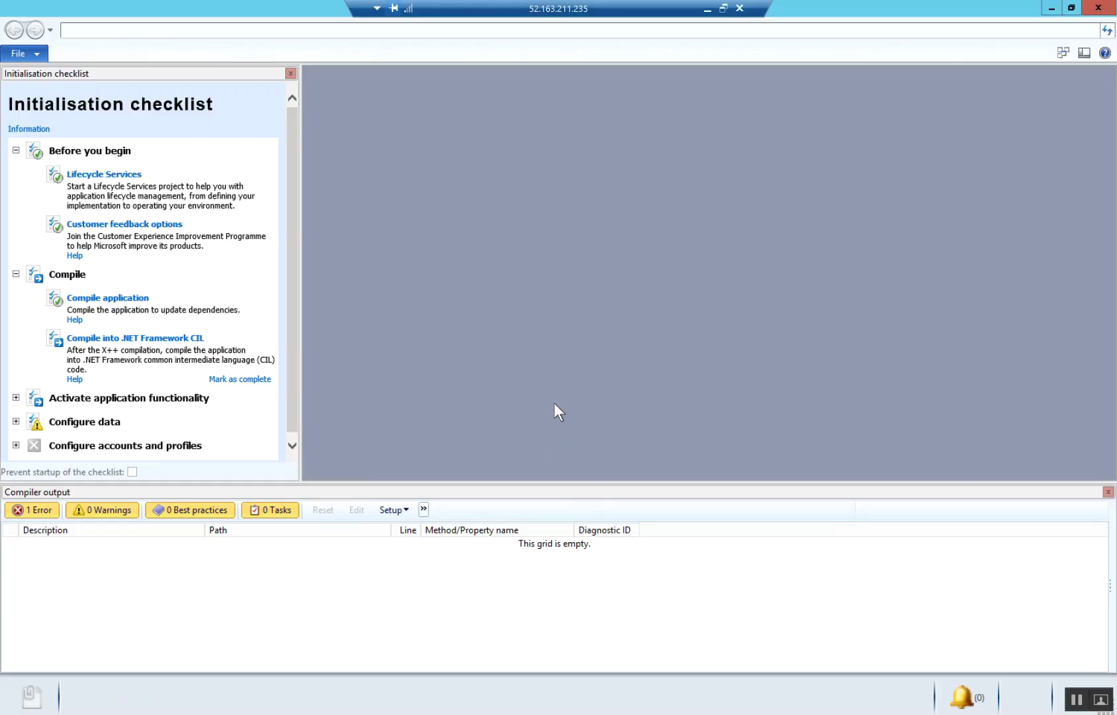
- Switch to File Explorer and look through the 60 and Common folders under C:\Program Files (x86)\Microsoft Dynamics AX
key(alt+Tab)
click(78, 244)
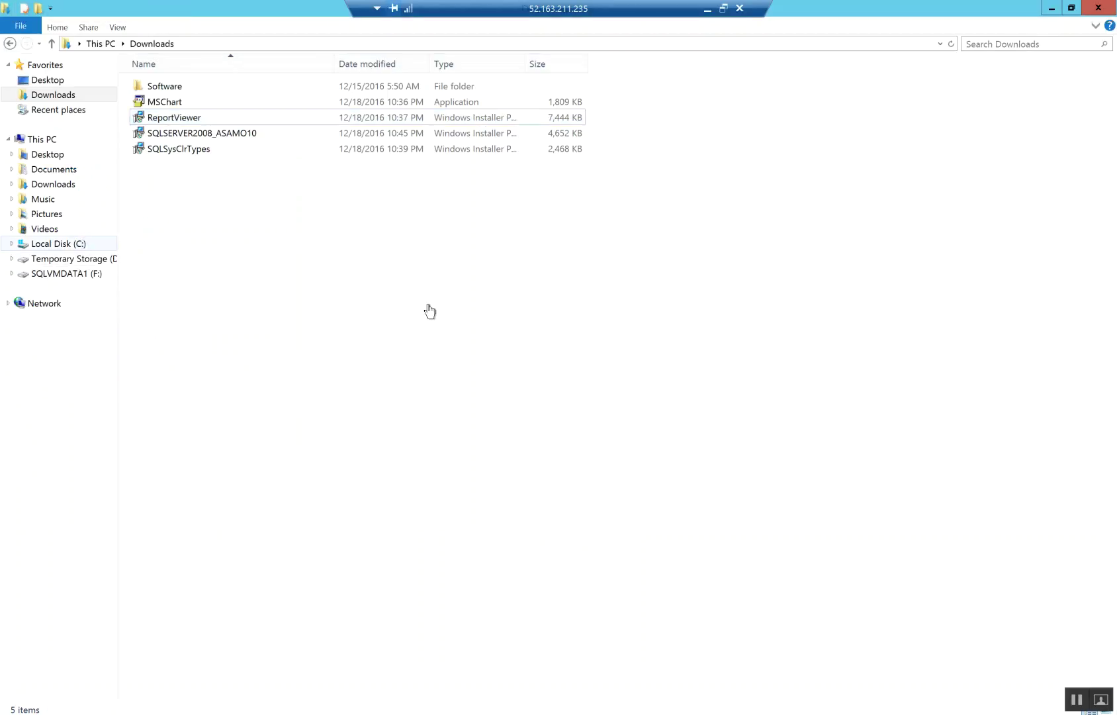
click(200, 135)
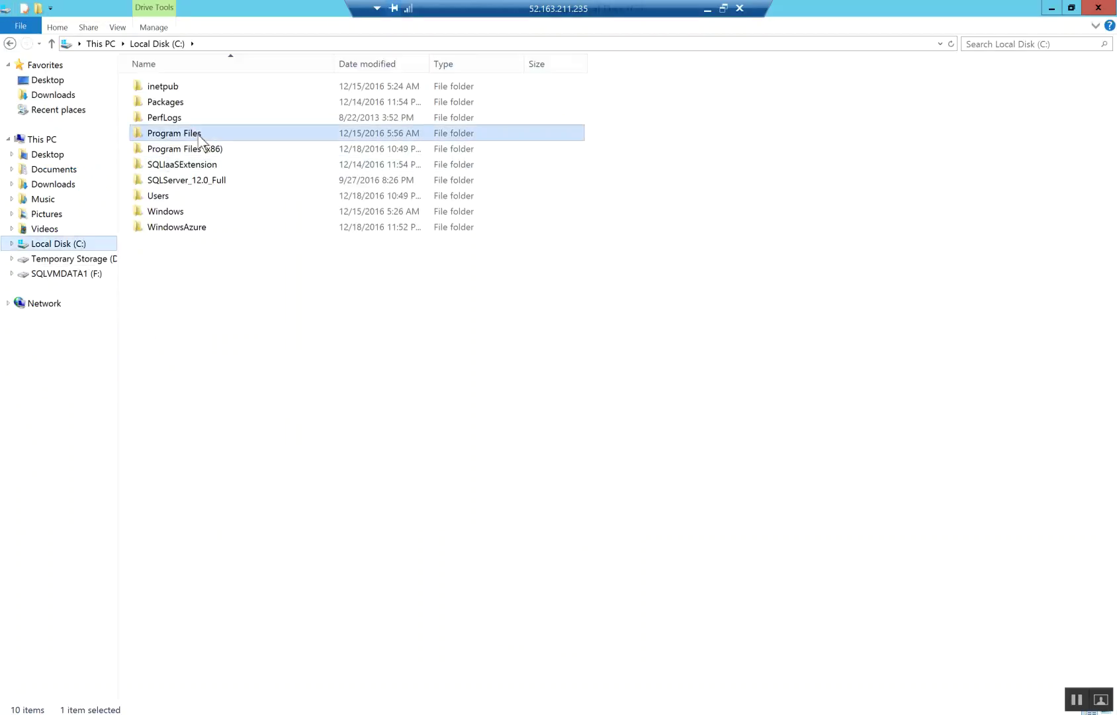
double_click(199, 150)
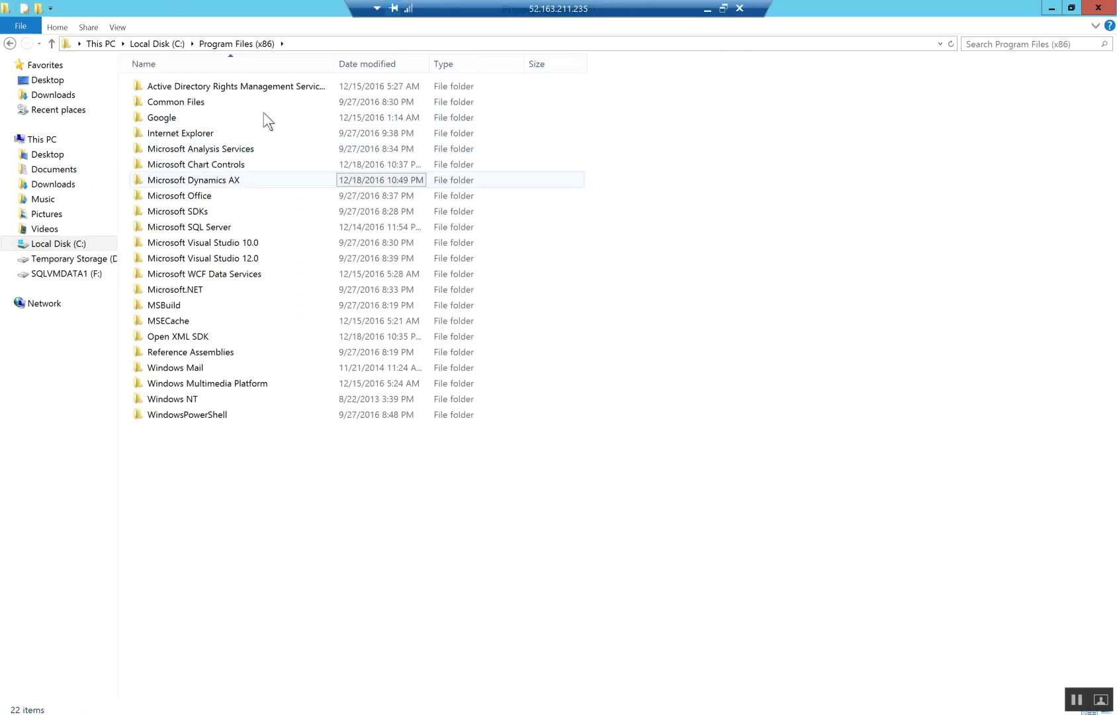
double_click(225, 182)
double_click(158, 84)
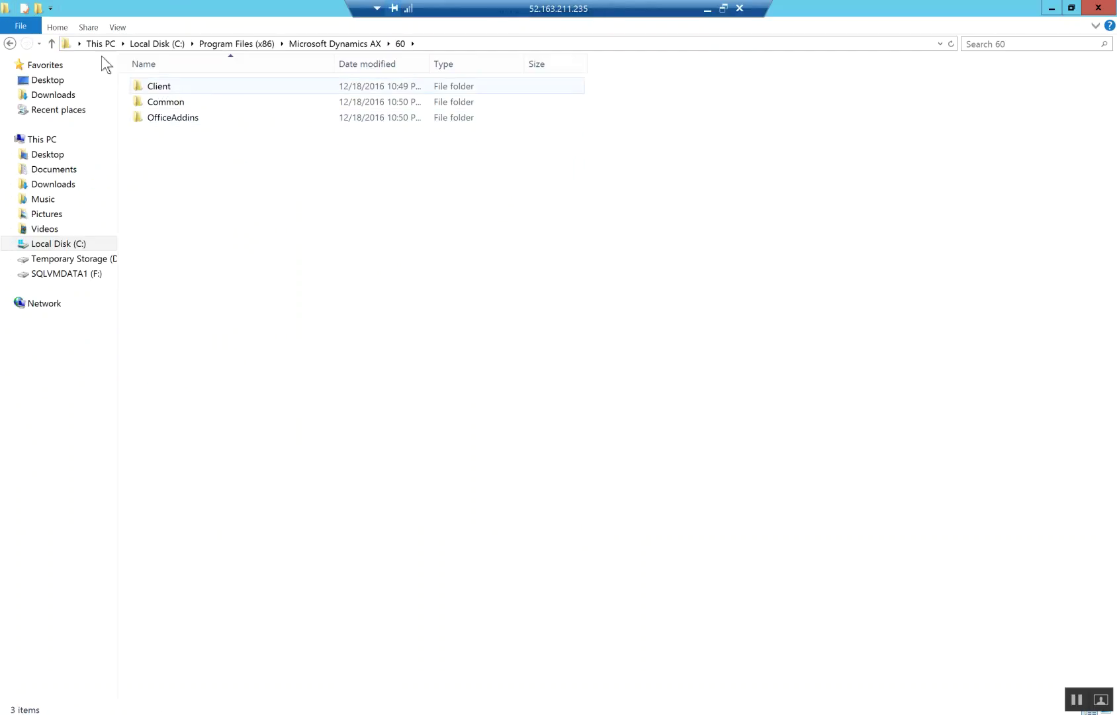
click(9, 43)
double_click(179, 103)
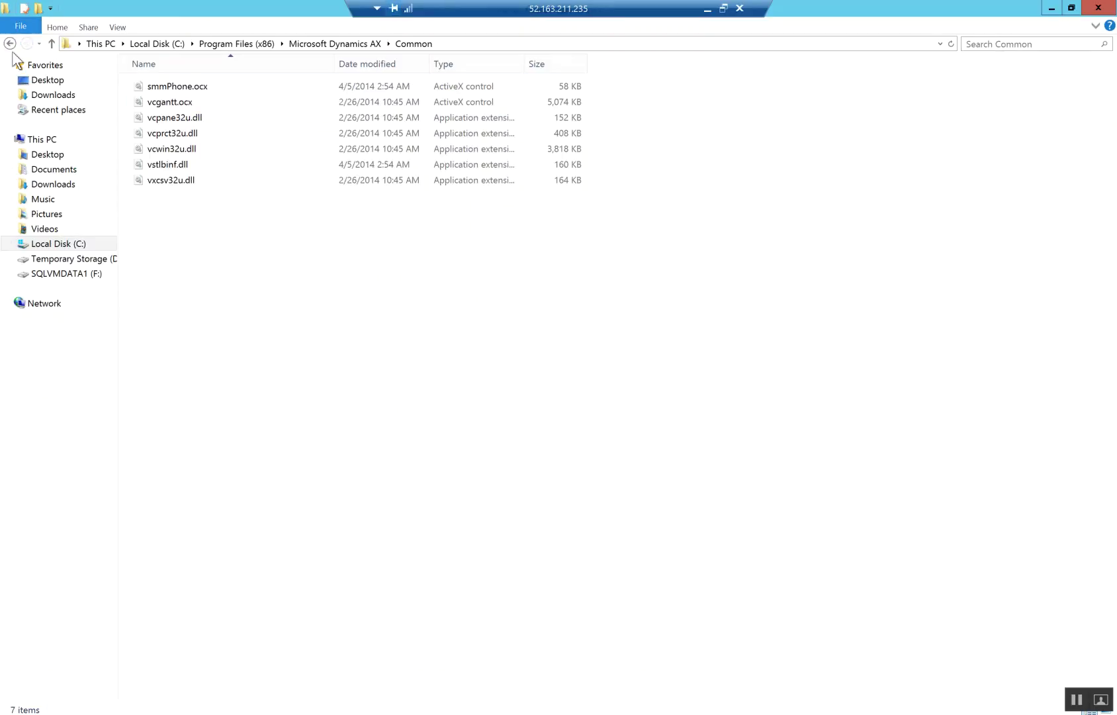
click(9, 43)
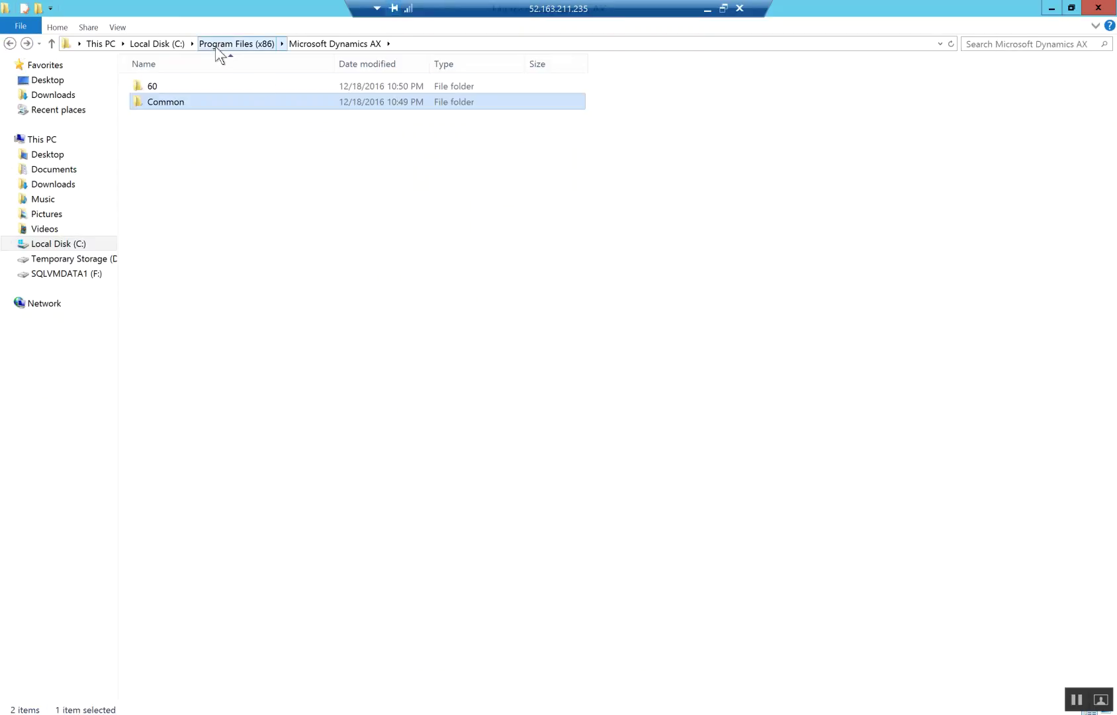
- Browse to the Log folder under C:\Program Files\Microsoft Dynamics AX\60\Server\MicrosoftDynamicsAX
click(157, 43)
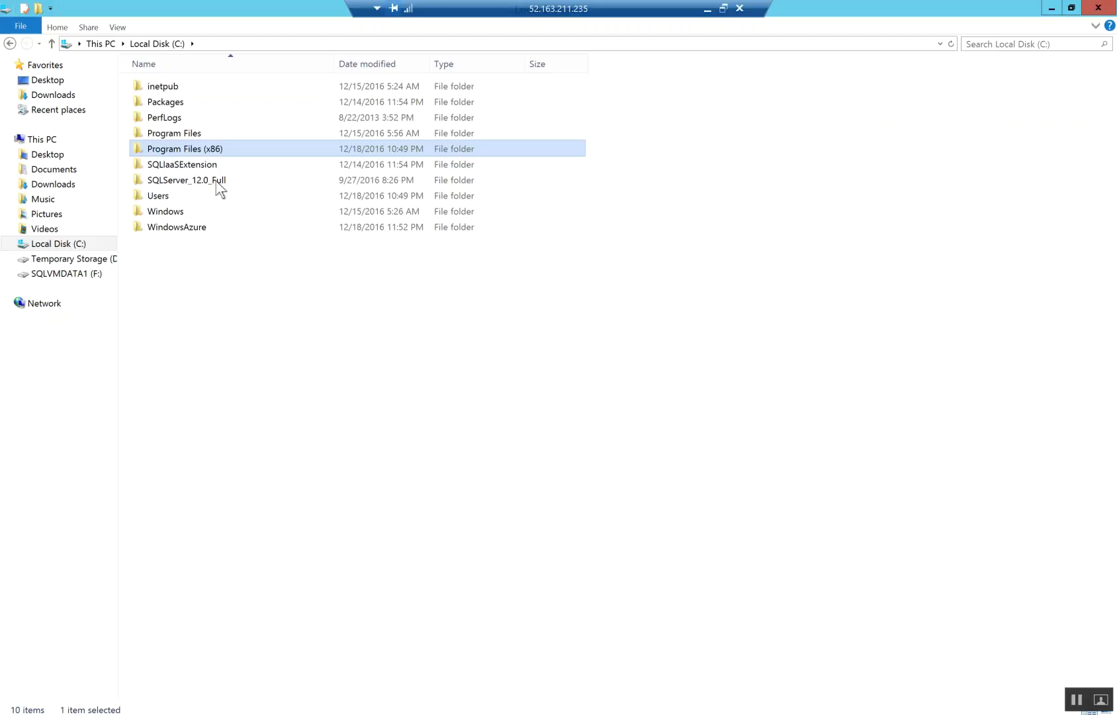
double_click(191, 133)
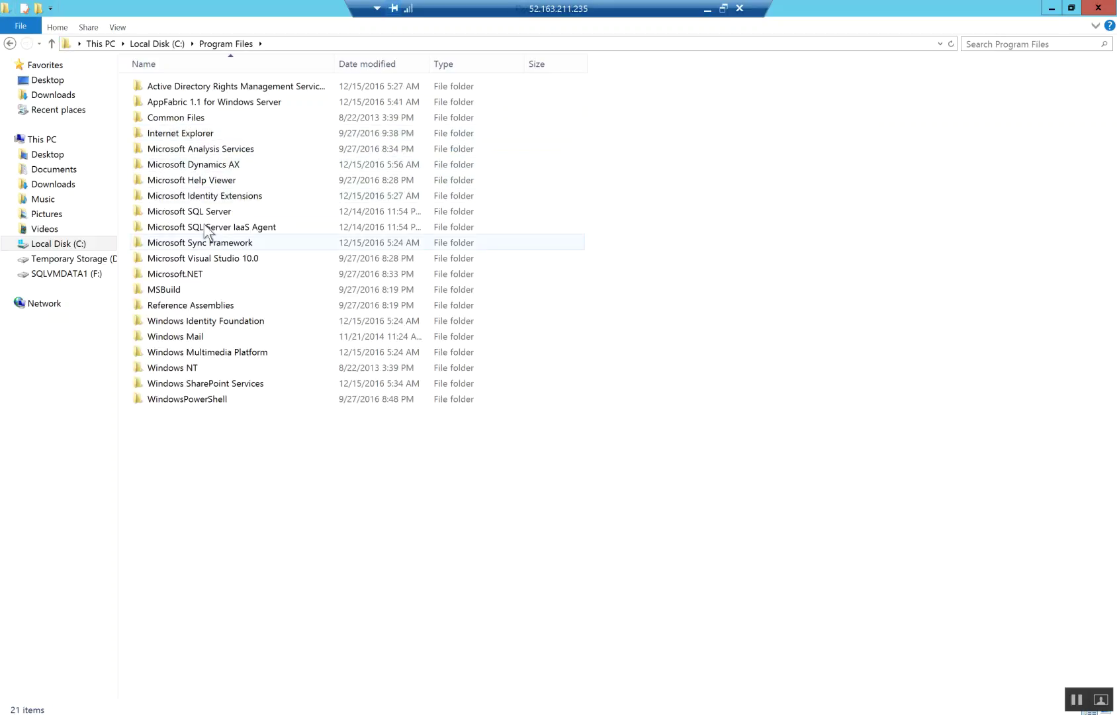
double_click(231, 164)
double_click(168, 90)
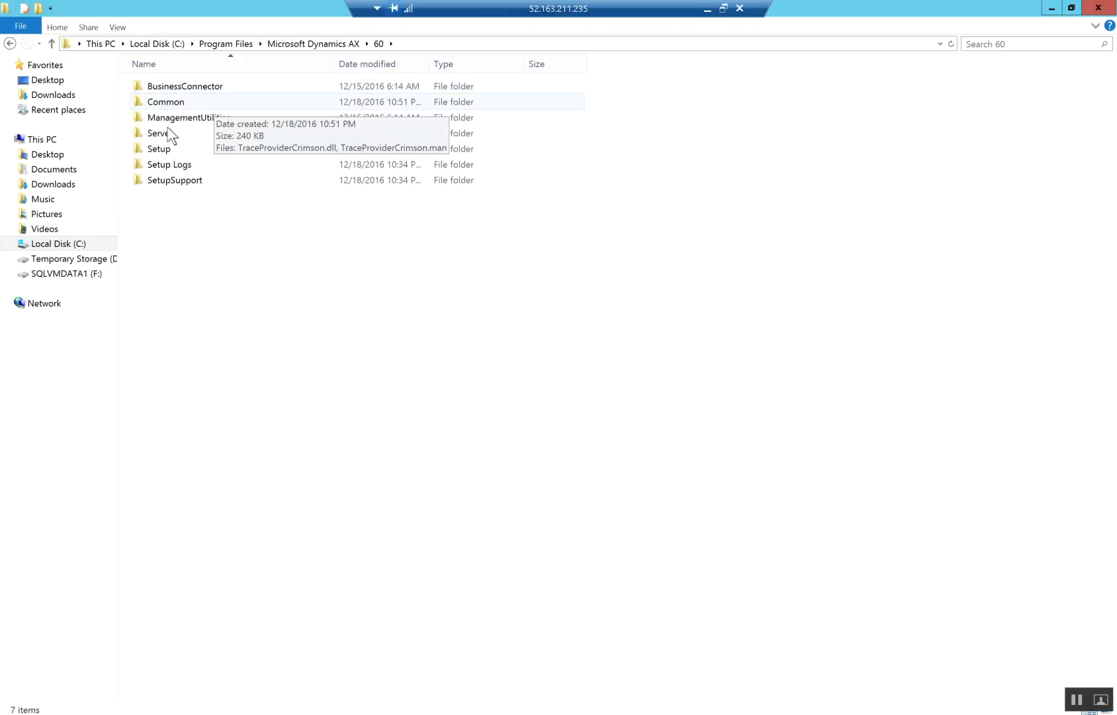
double_click(156, 133)
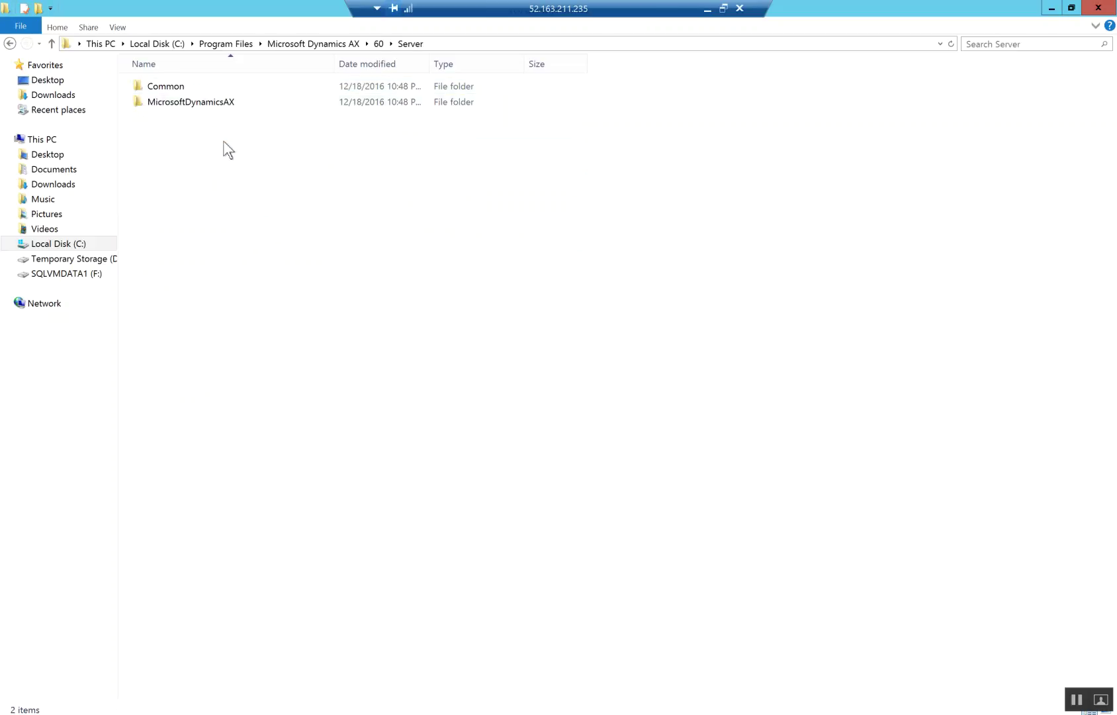
double_click(173, 102)
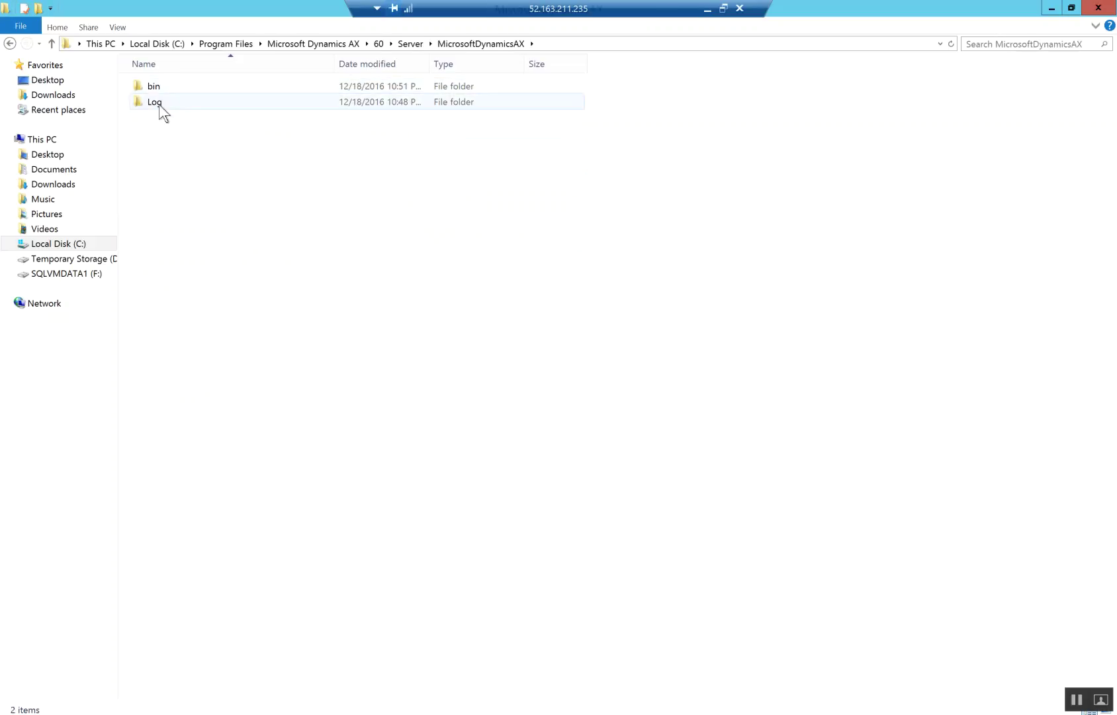
double_click(159, 102)
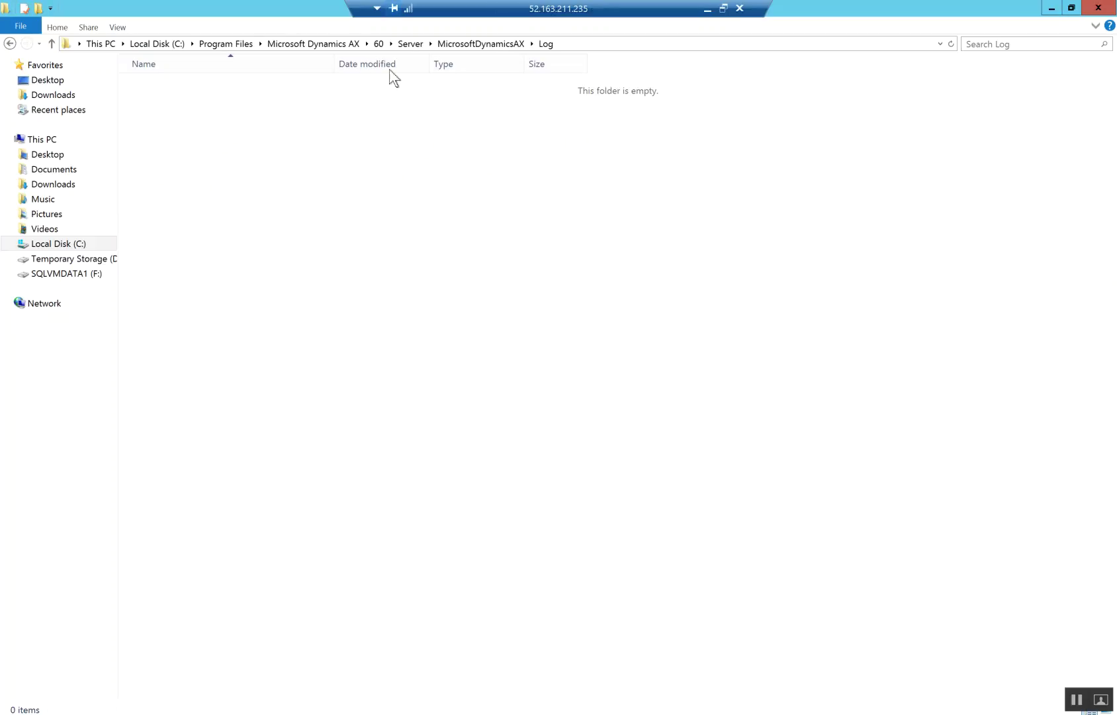
- Locate the AXBuild application in the bin folder under MicrosoftDynamicsAX, and return to the Dynamics AX client
click(480, 45)
double_click(202, 86)
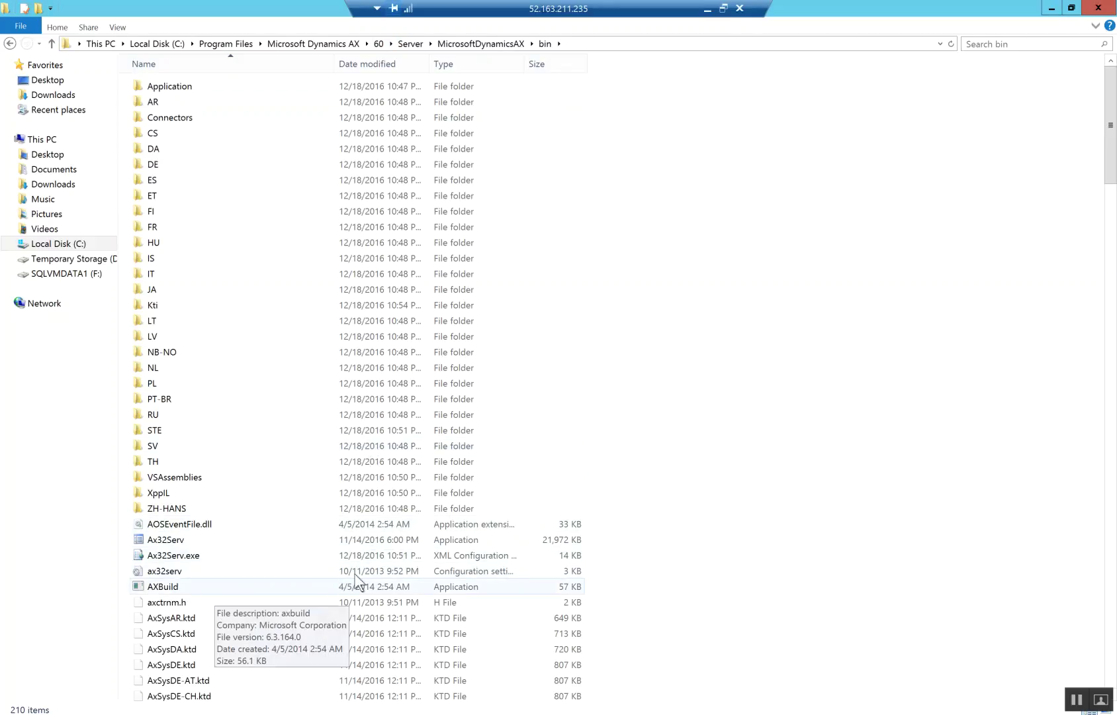
scroll(400, 572, down, 1)
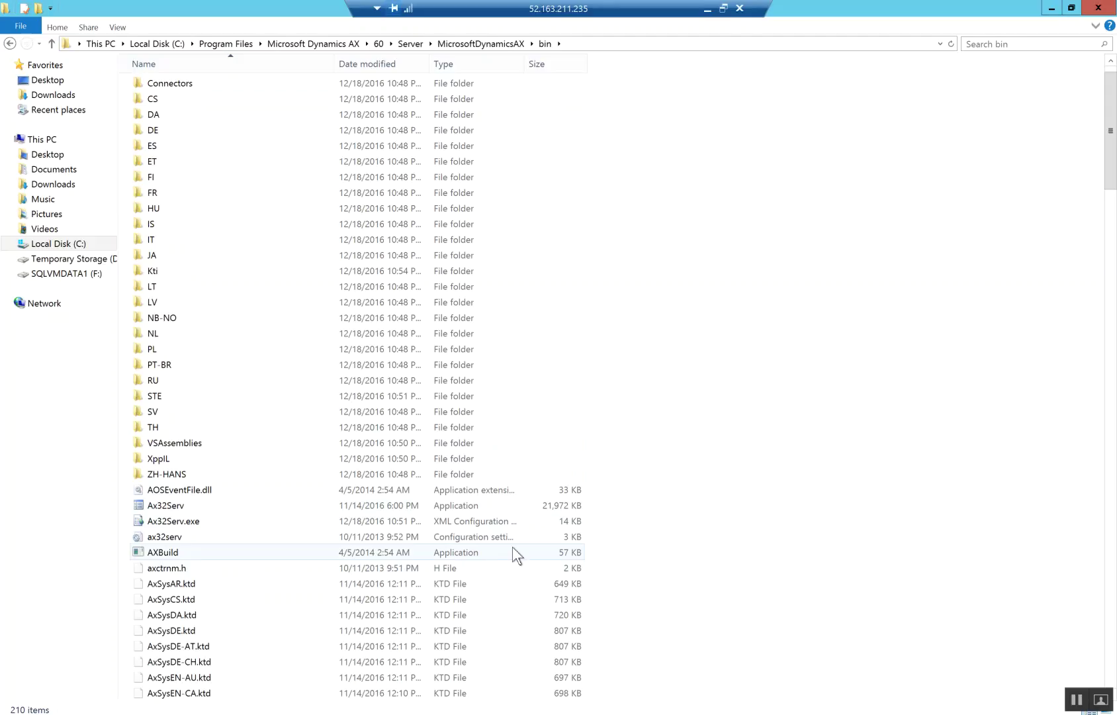
scroll(513, 546, down, 1)
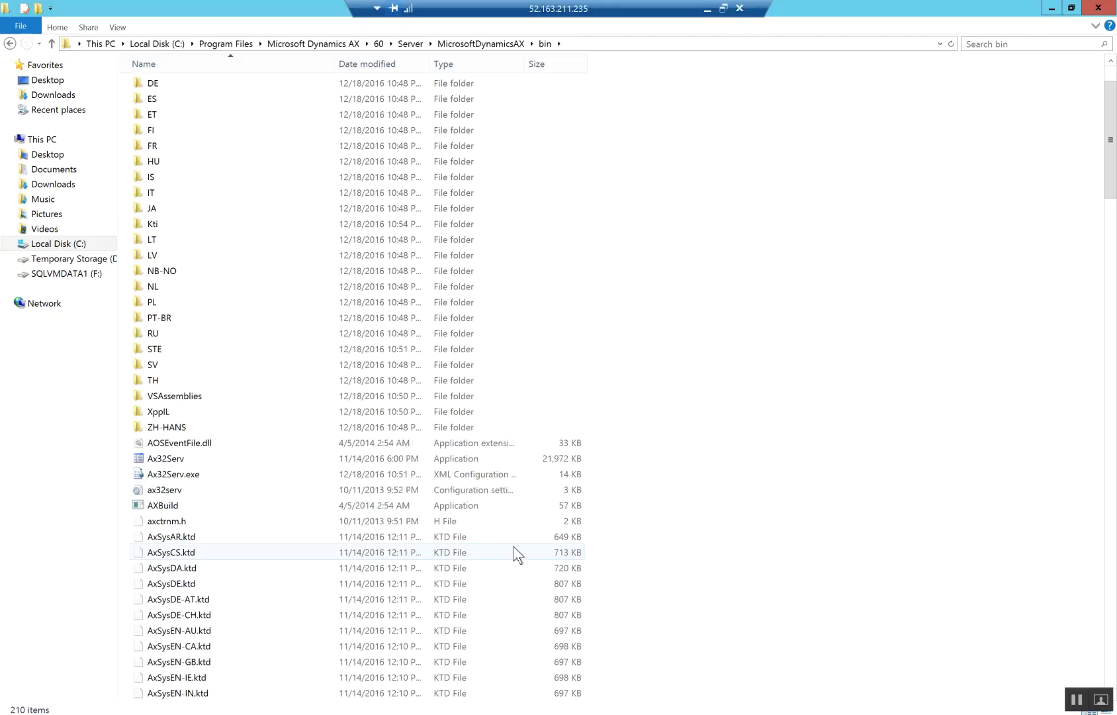
scroll(513, 547, down, 5)
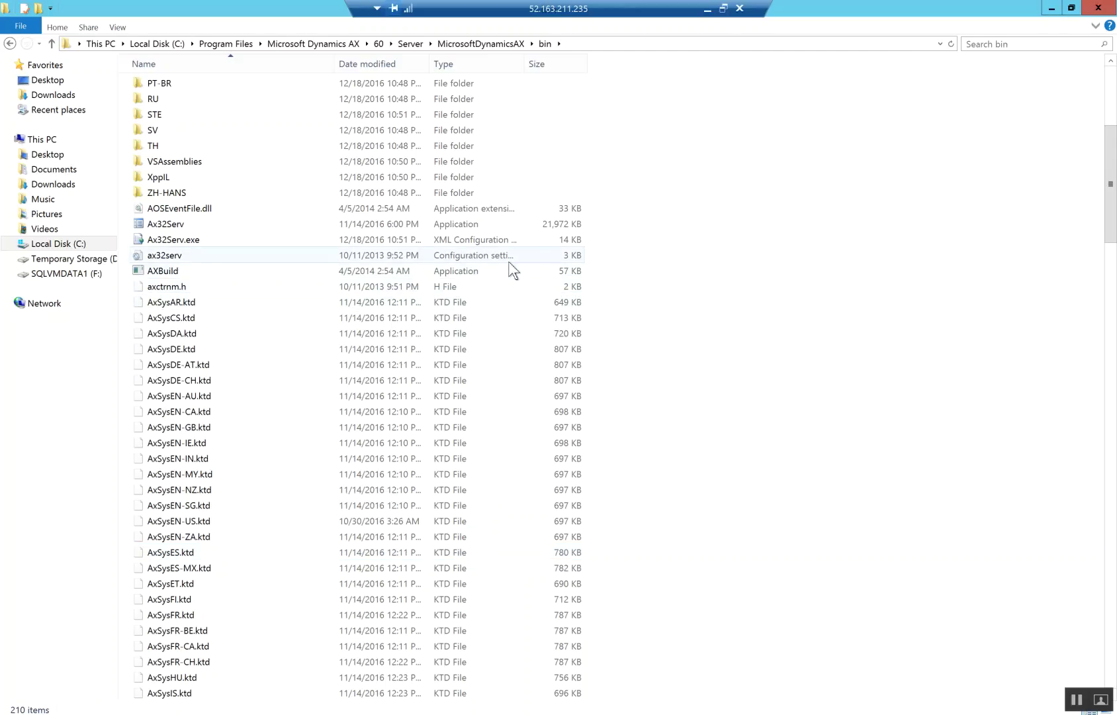
click(1053, 9)
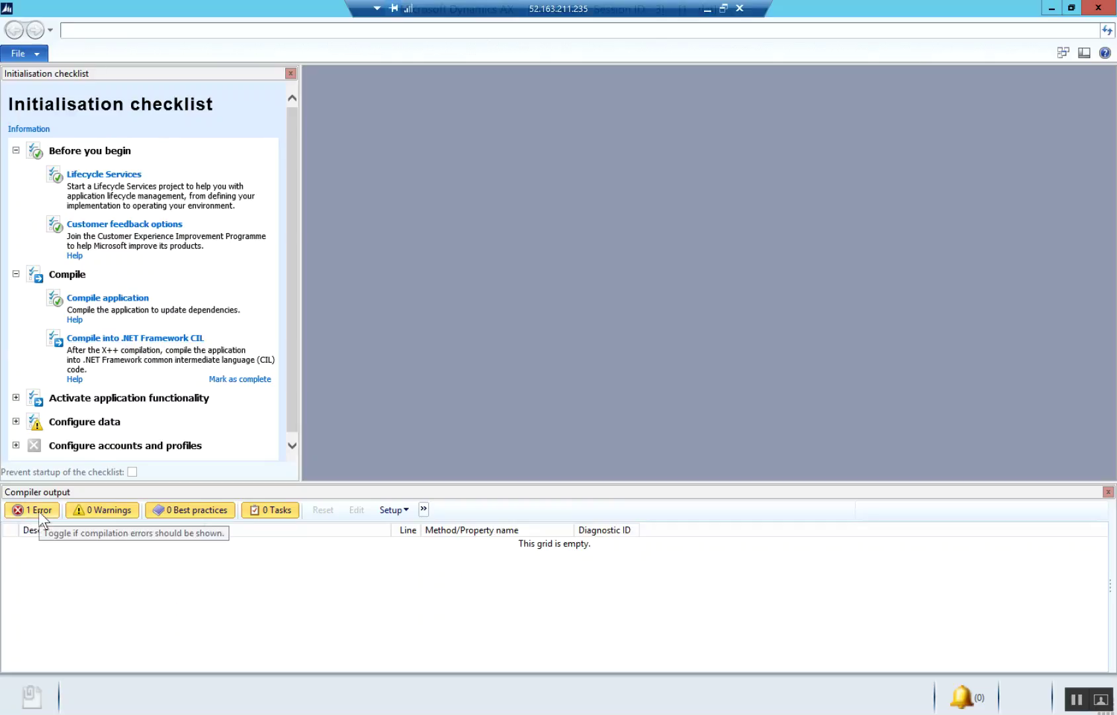
click(408, 510)
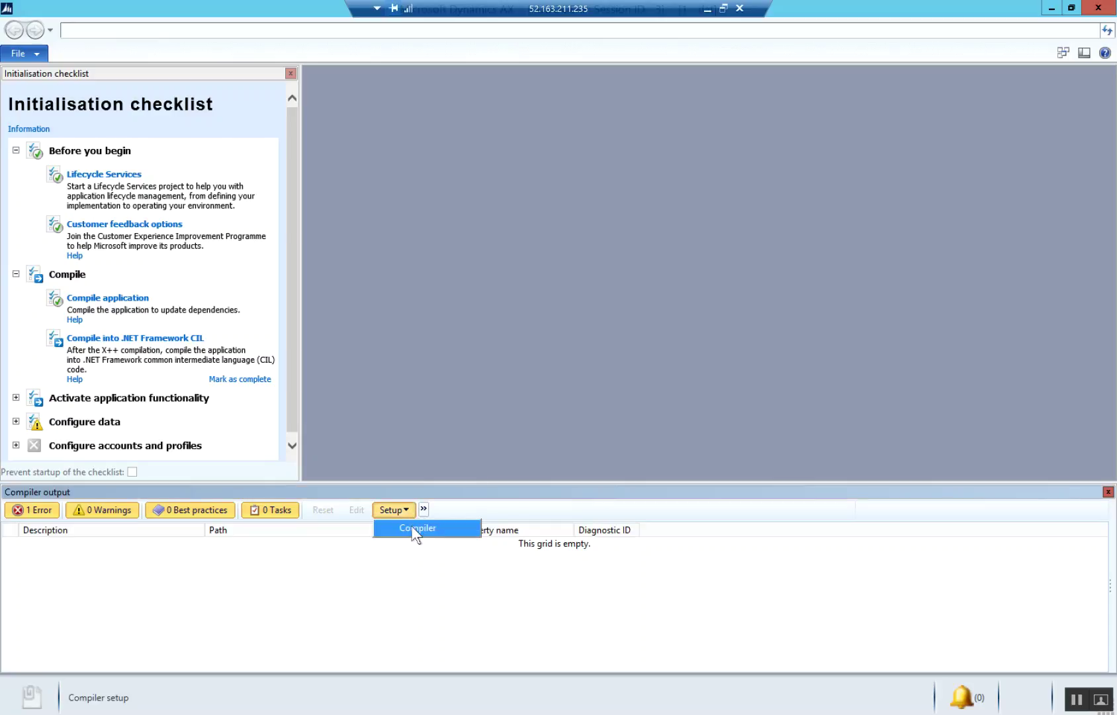
click(424, 508)
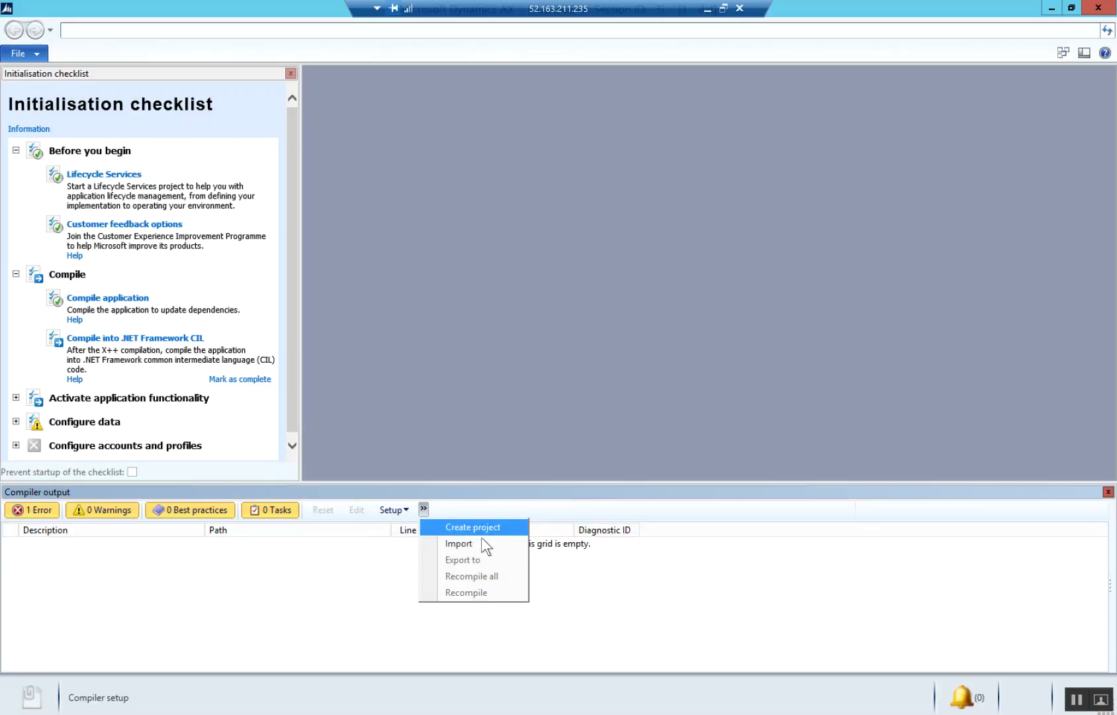
click(293, 565)
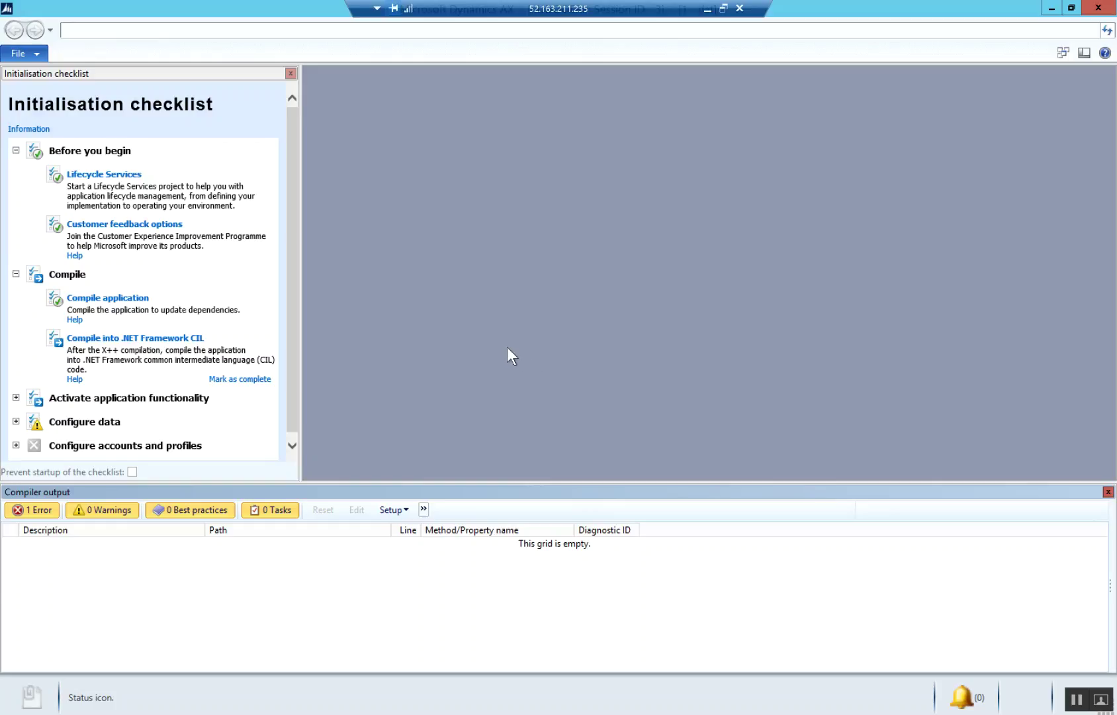
- Run Compile into .NET Framework CIL from the Initialisation checklist with full CIL generation, and dismiss the Infolog after reviewing its messages
click(184, 340)
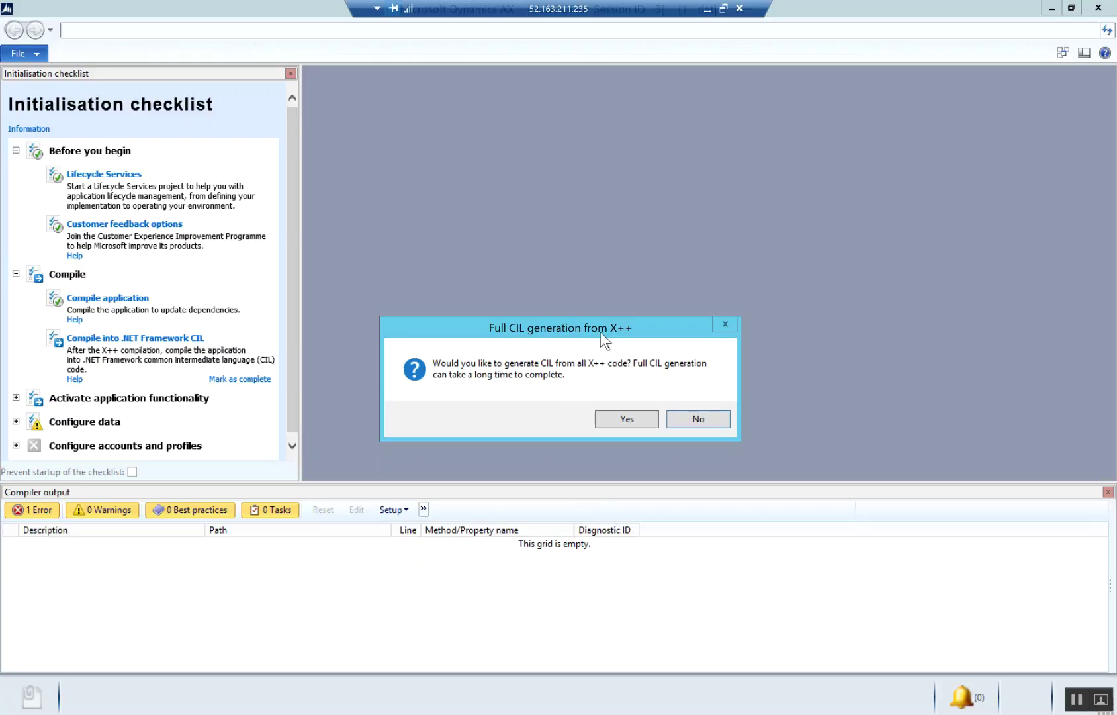
click(625, 419)
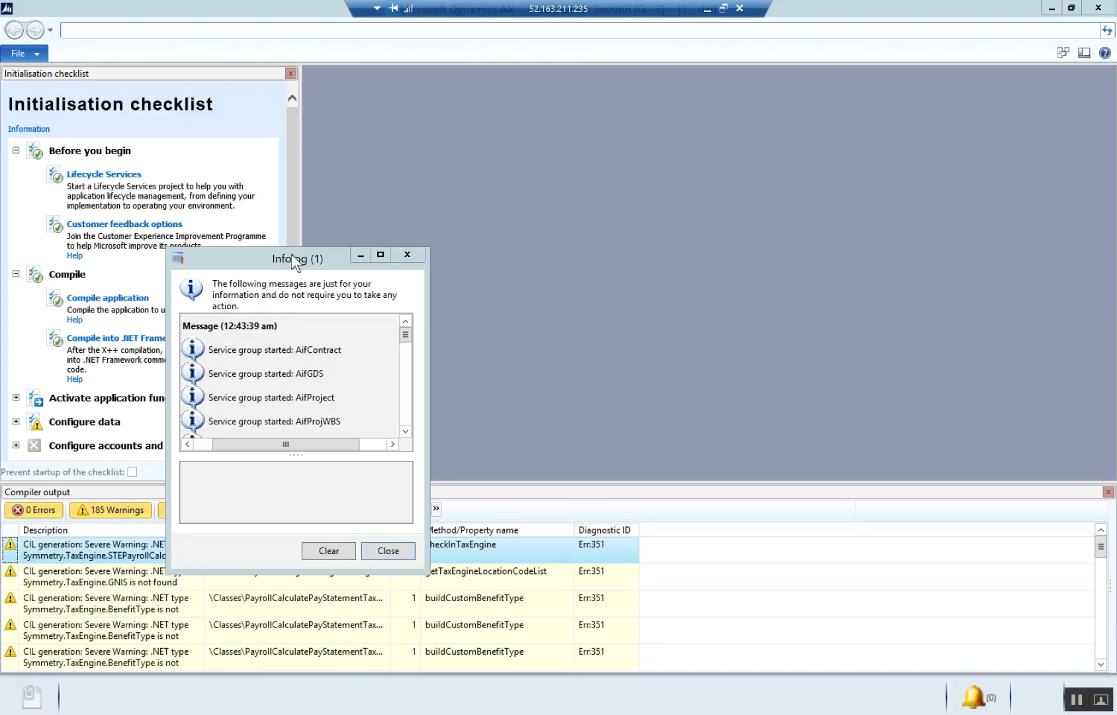
drag(291, 255, 331, 184)
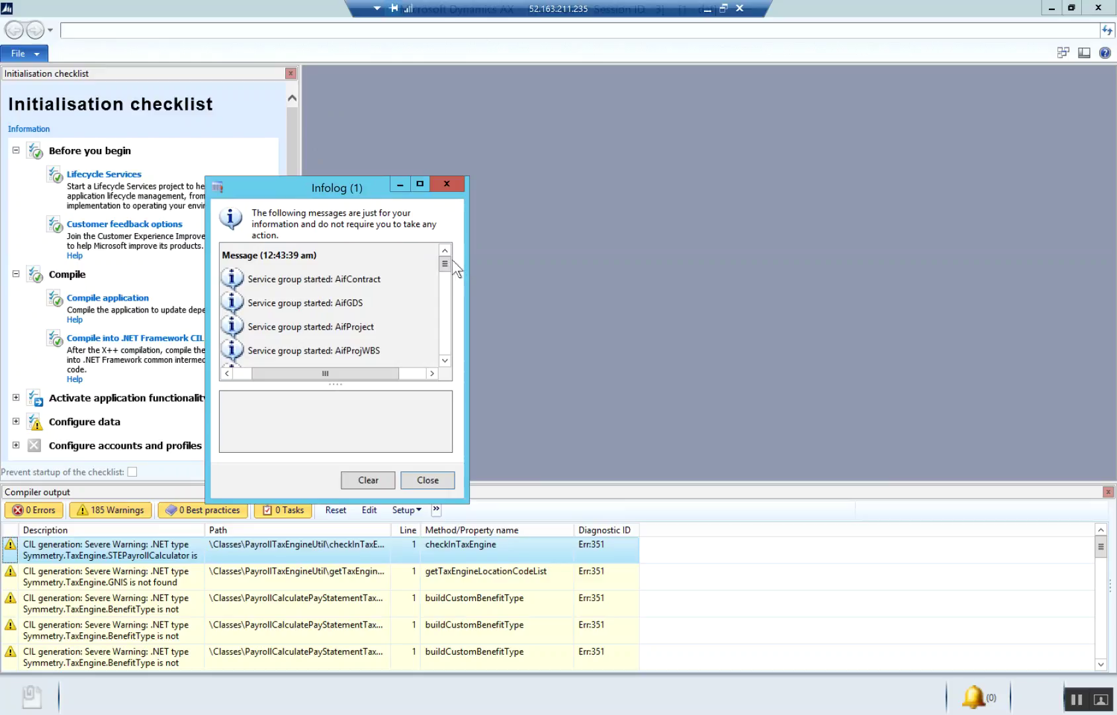
drag(446, 266, 438, 375)
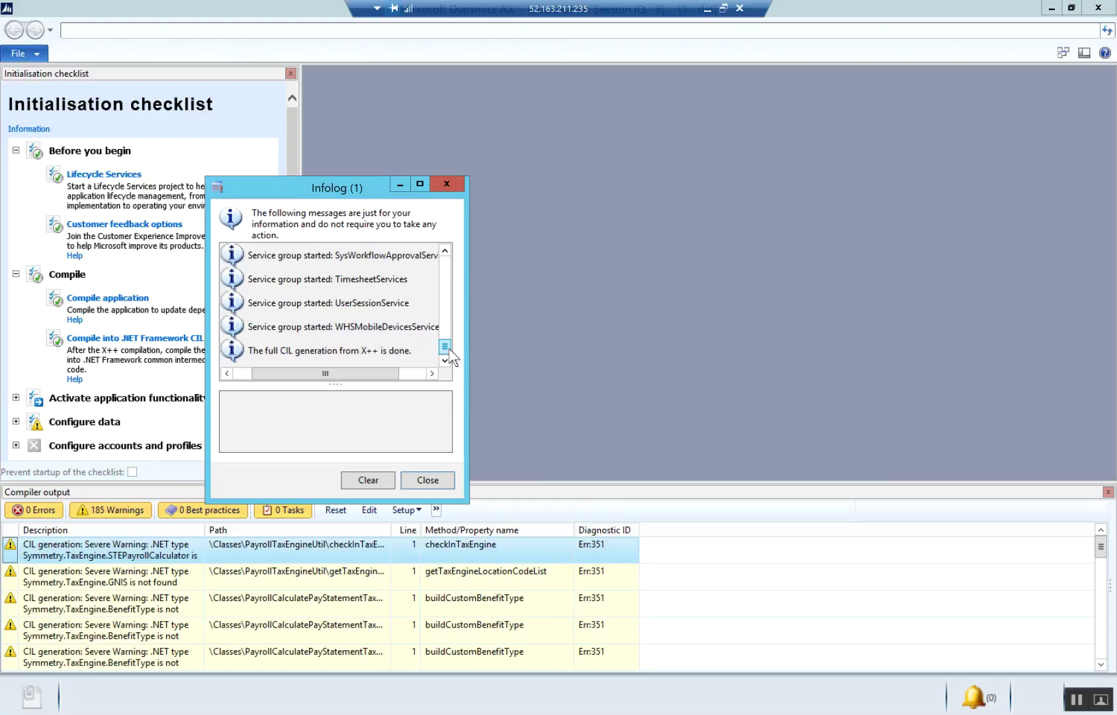
drag(449, 349, 453, 258)
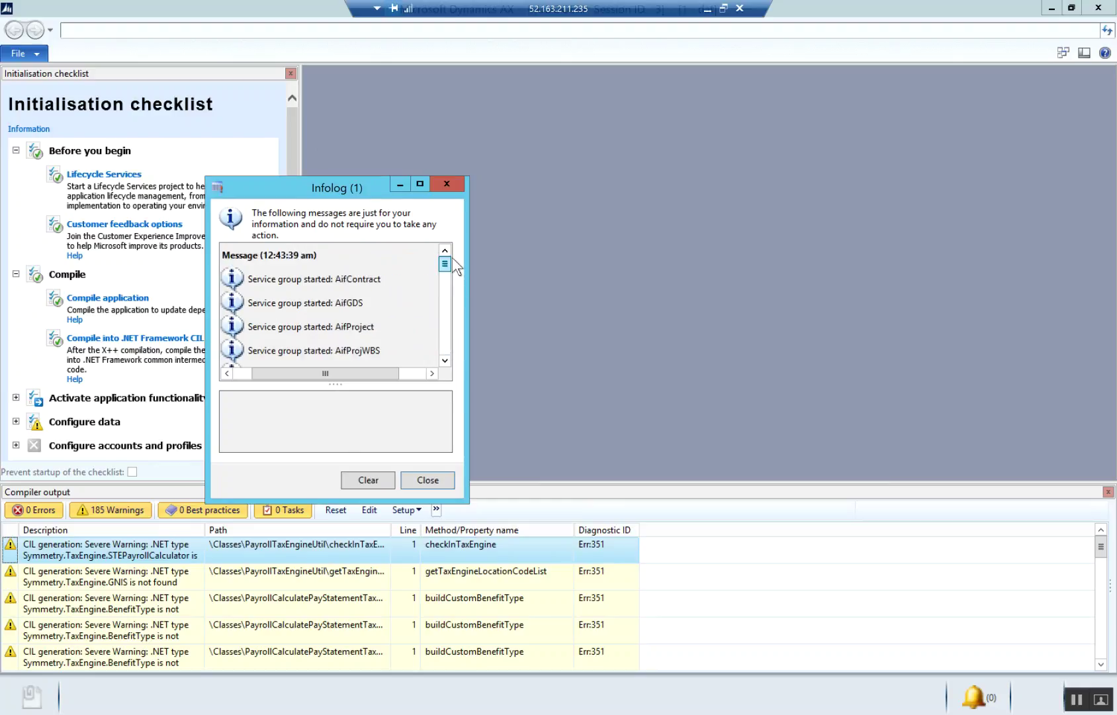
click(427, 480)
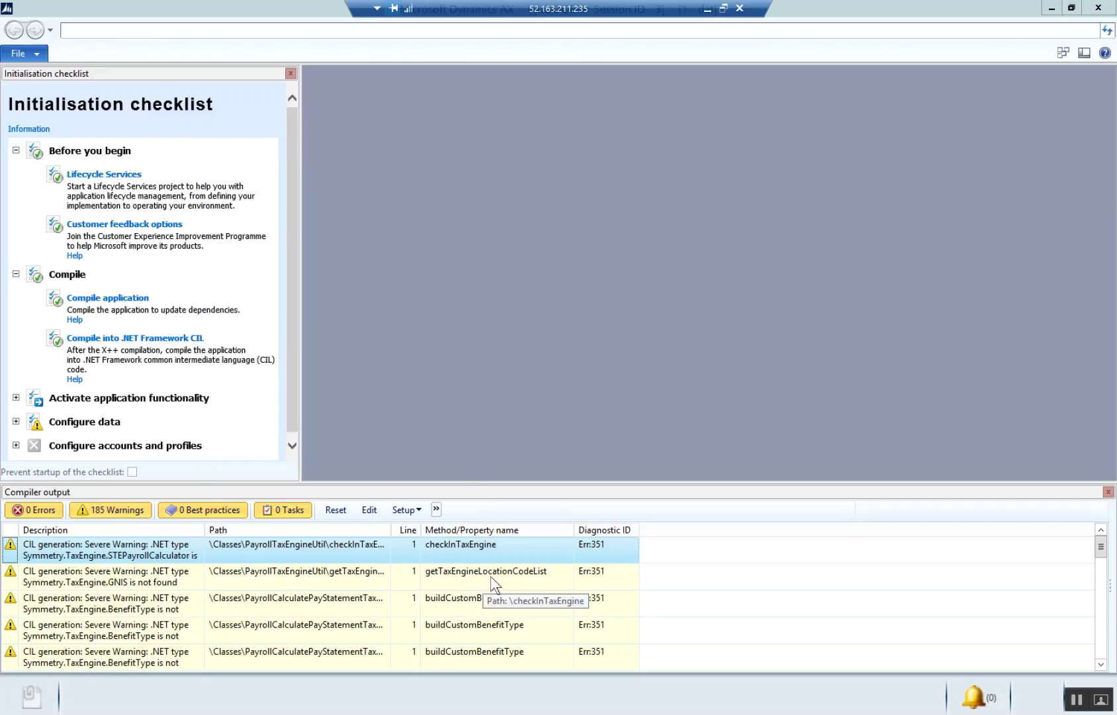
- Examine the CIL generation warnings listed in the compiler output
click(1100, 649)
click(1100, 649)
click(1097, 642)
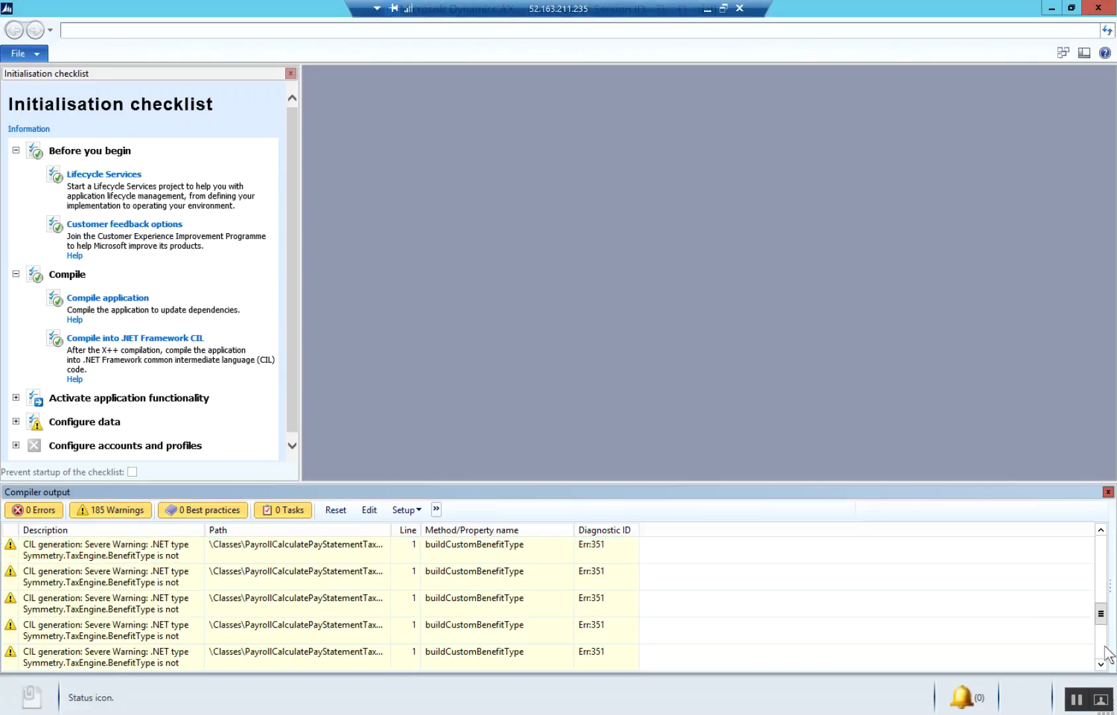
click(1102, 660)
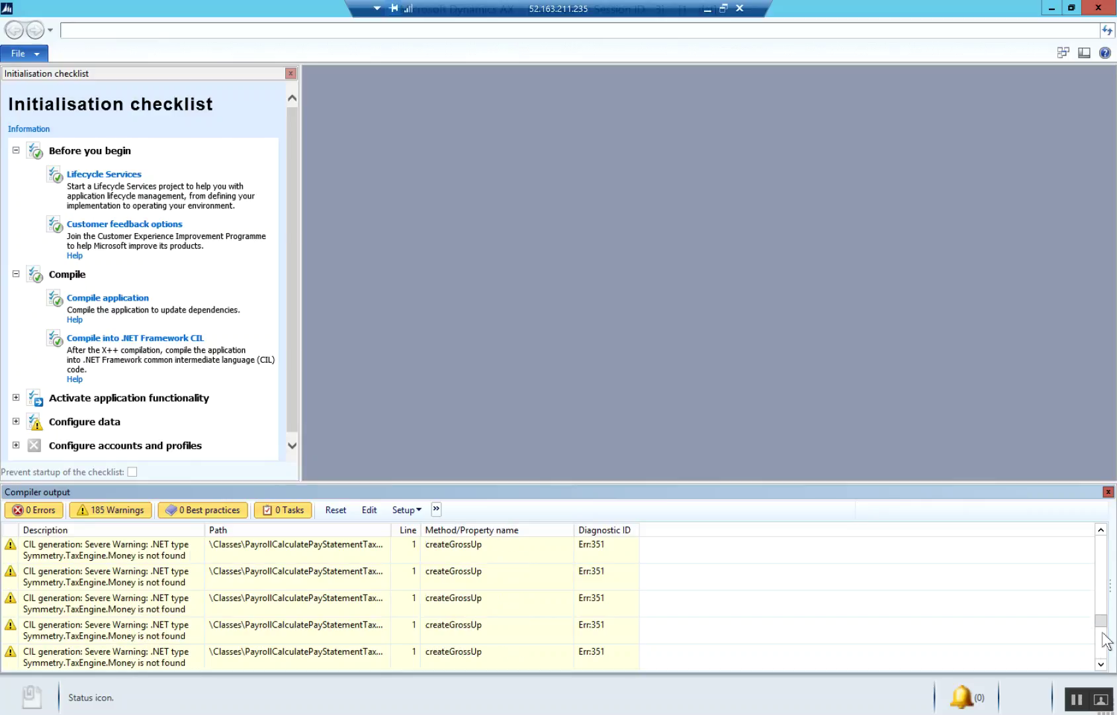
drag(1100, 626, 1100, 537)
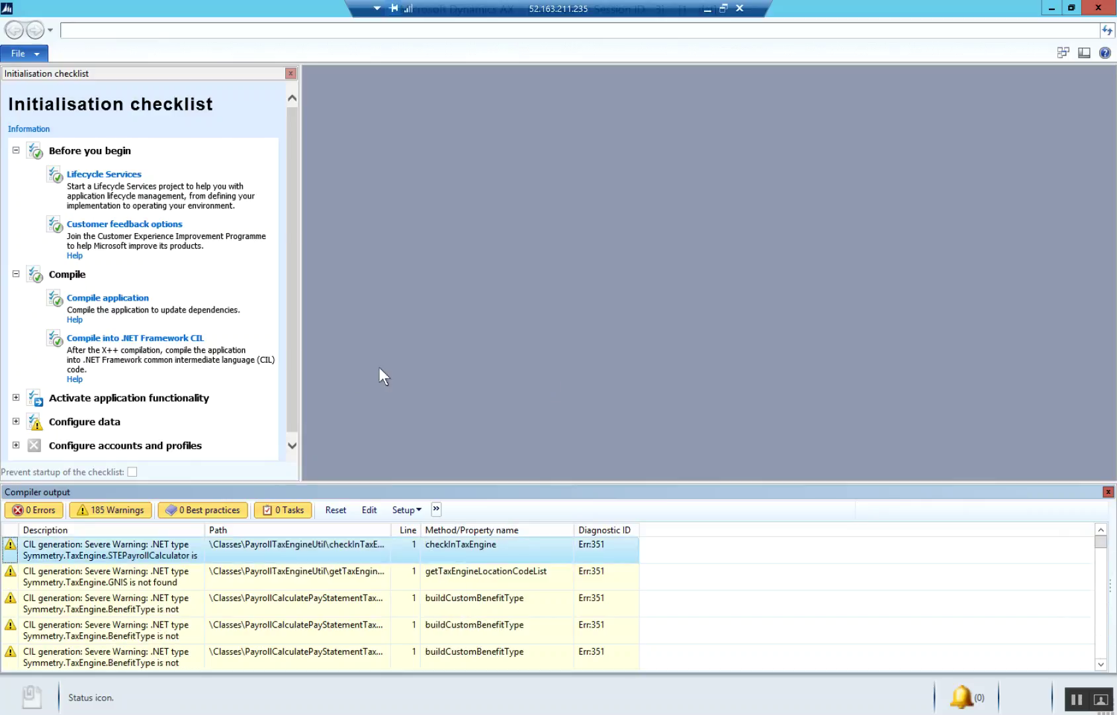
- Expand Activate application functionality in the checklist, and locate the AX 2012 licence file in the Downloads\Software folder in File Explorer
click(16, 398)
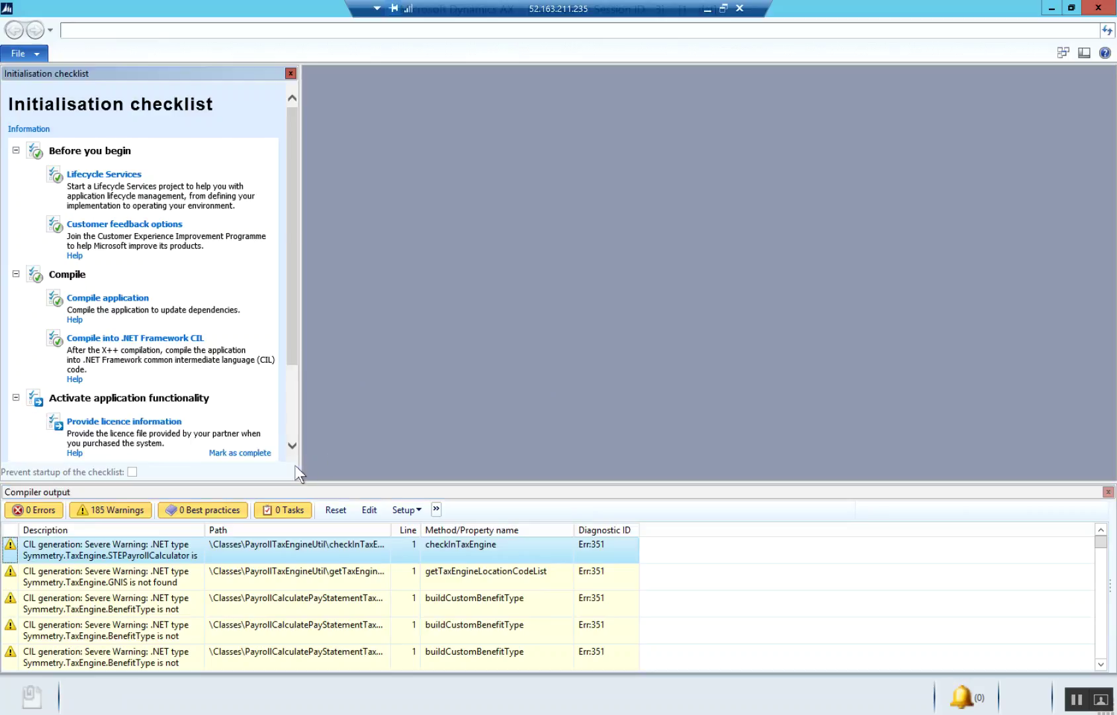
click(292, 447)
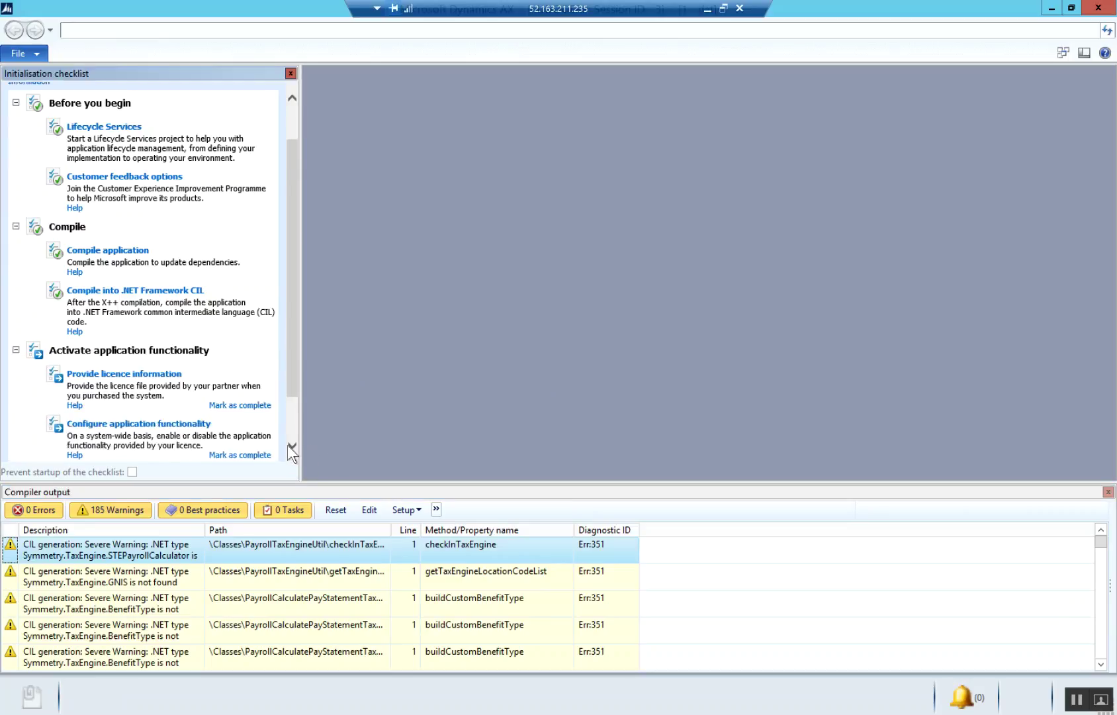
key(alt+Tab)
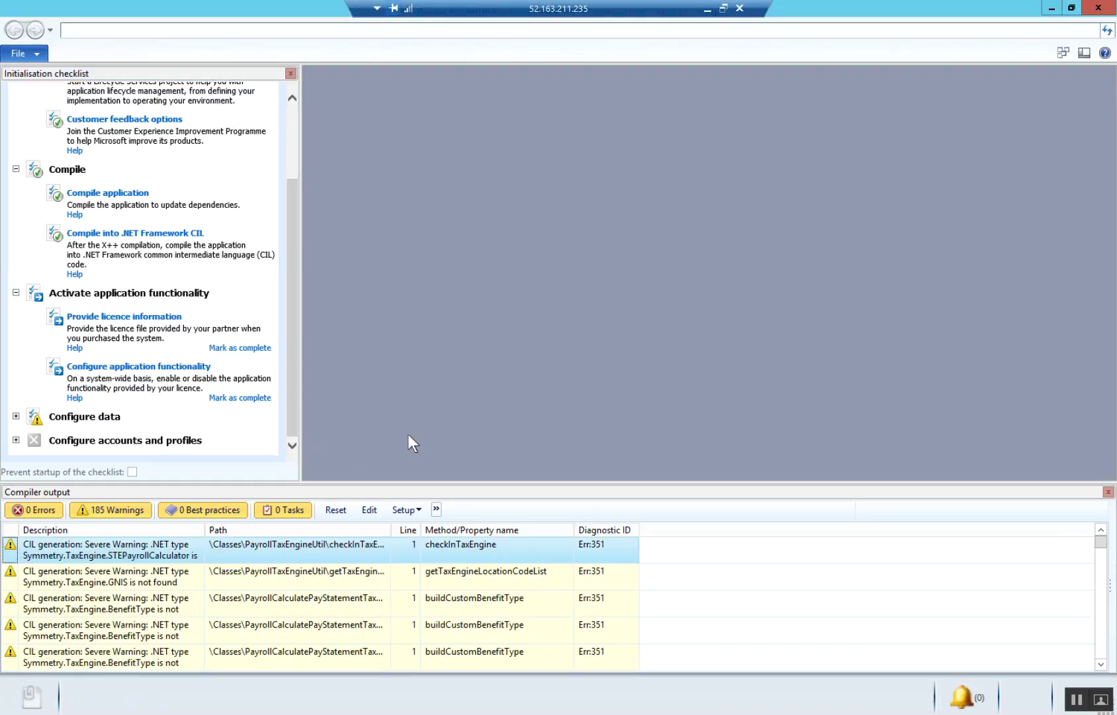
click(57, 95)
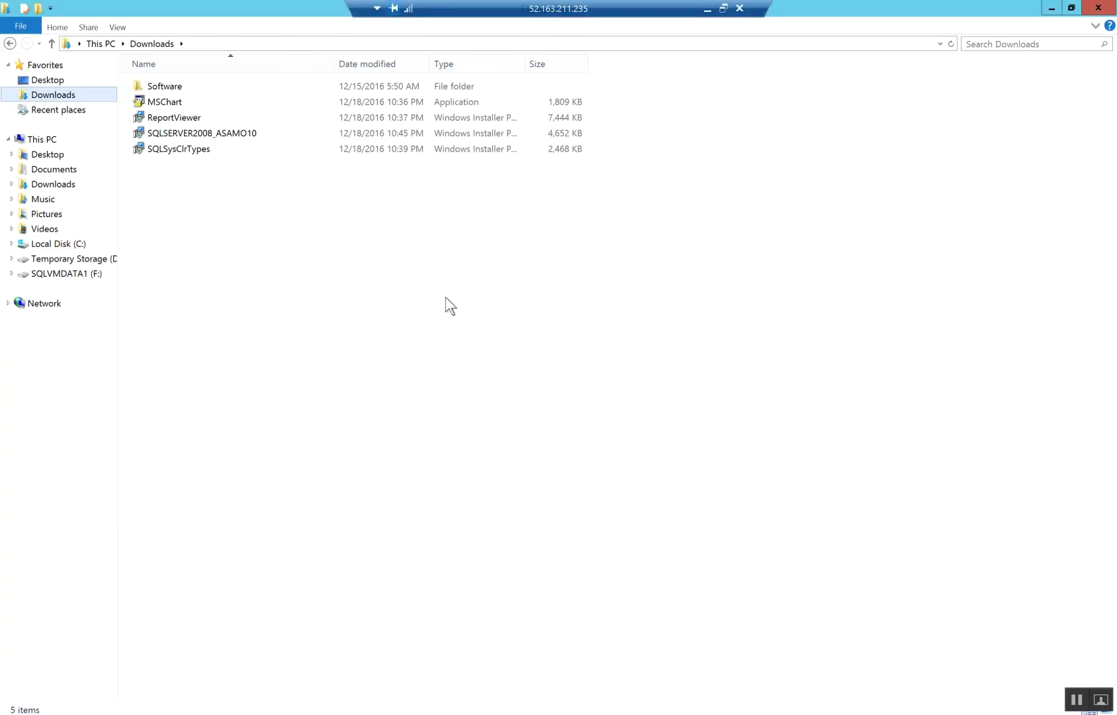
double_click(166, 88)
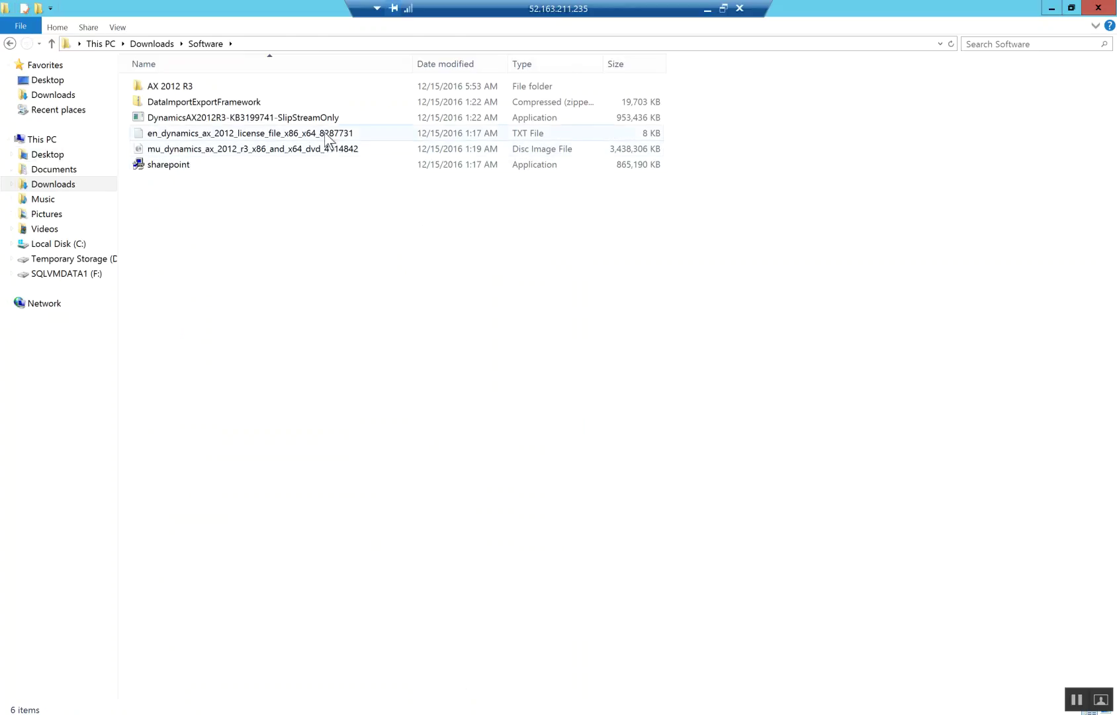
click(326, 134)
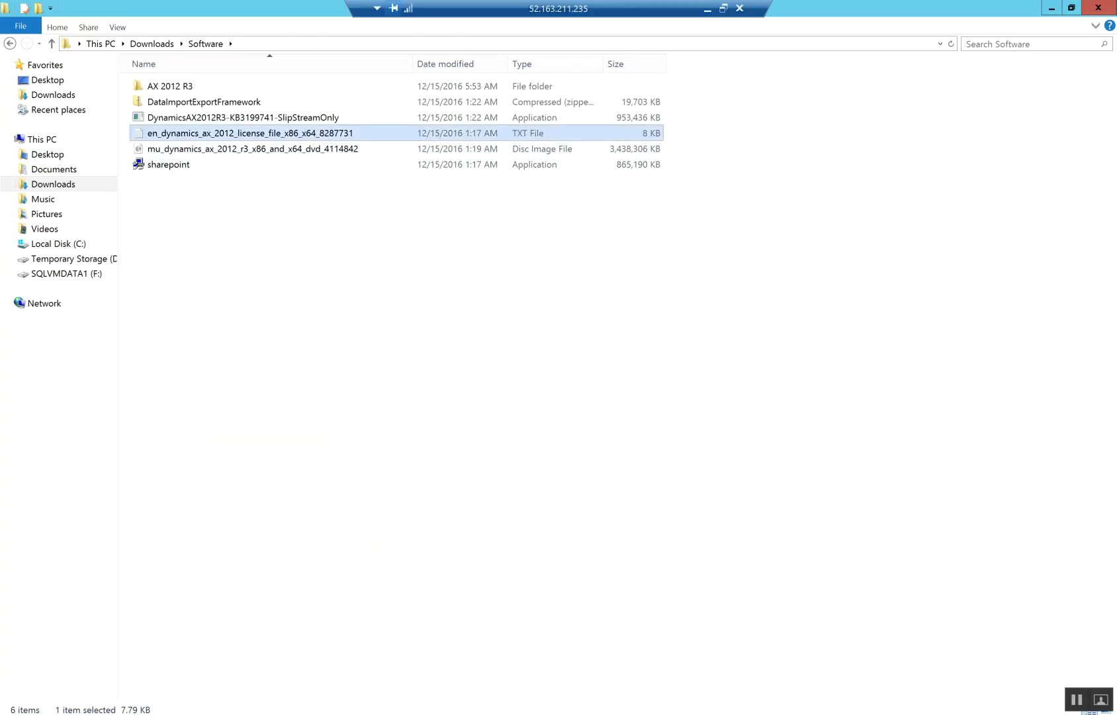
click(1052, 8)
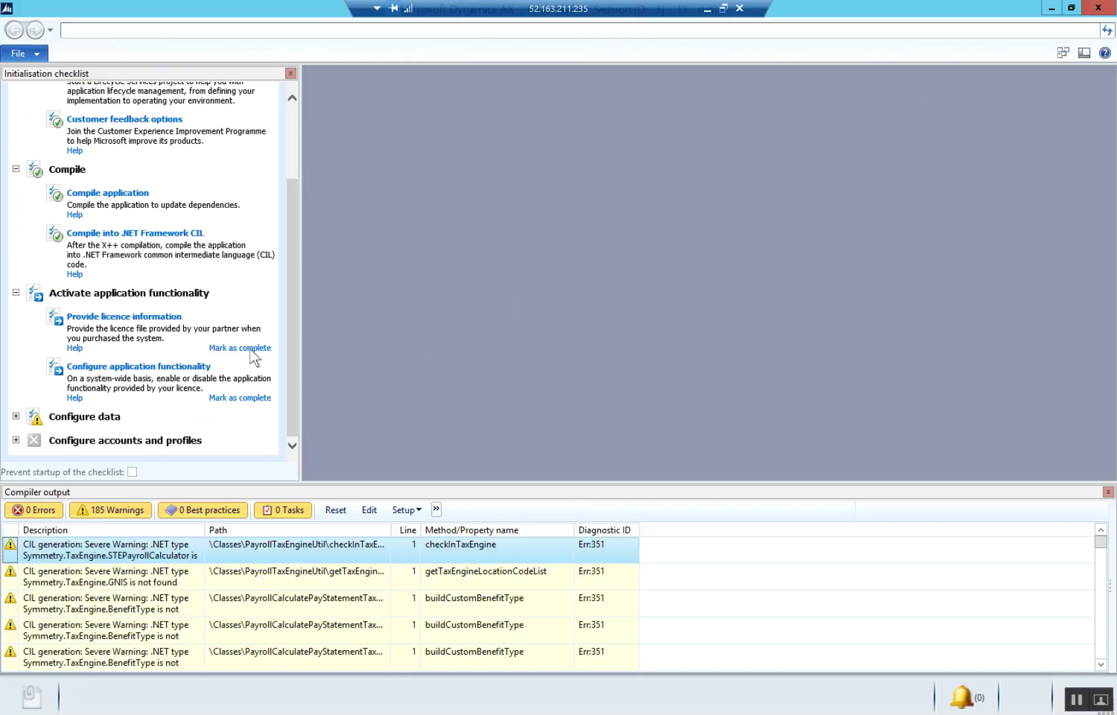
- Load en_dynamics_ax_2012_license_file_x86_x64_8287731 from Downloads\Software as the licence file for the checklist's Provide licence information task
click(101, 316)
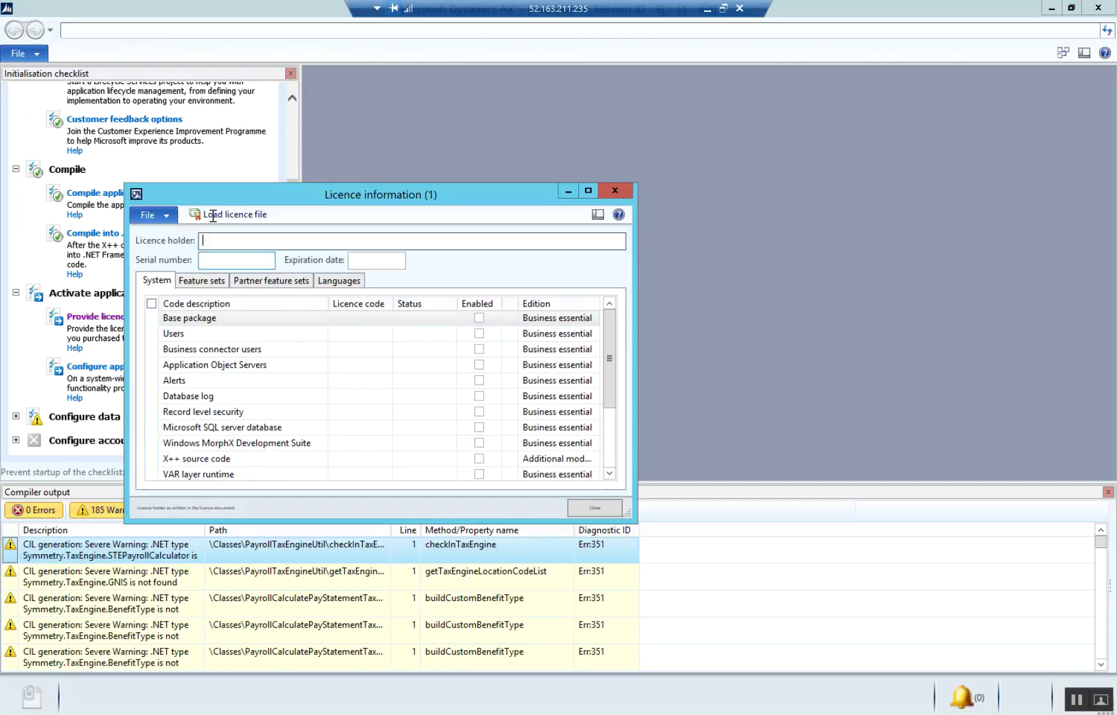
click(212, 214)
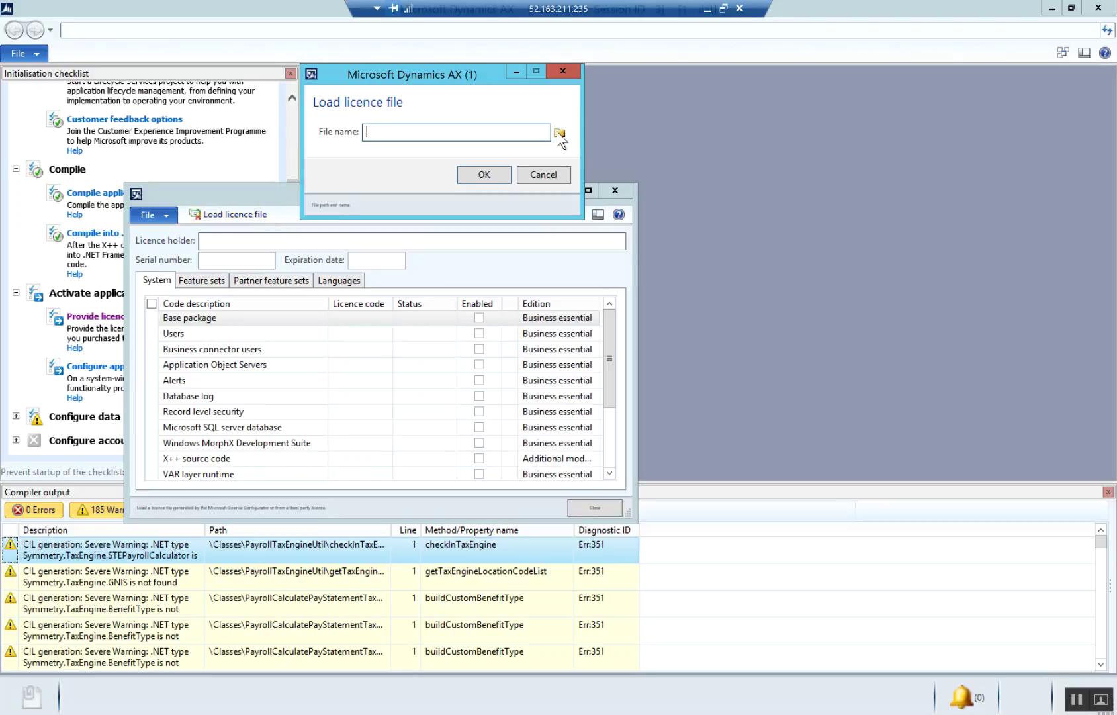
click(560, 133)
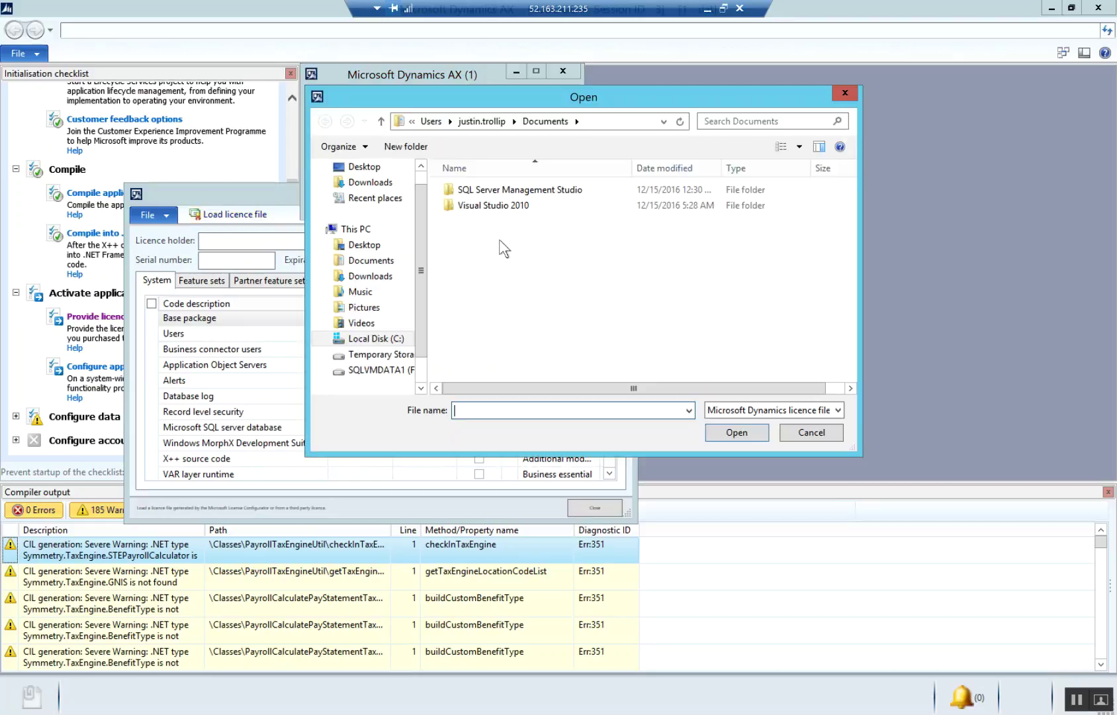
click(368, 184)
click(487, 191)
double_click(487, 191)
double_click(466, 213)
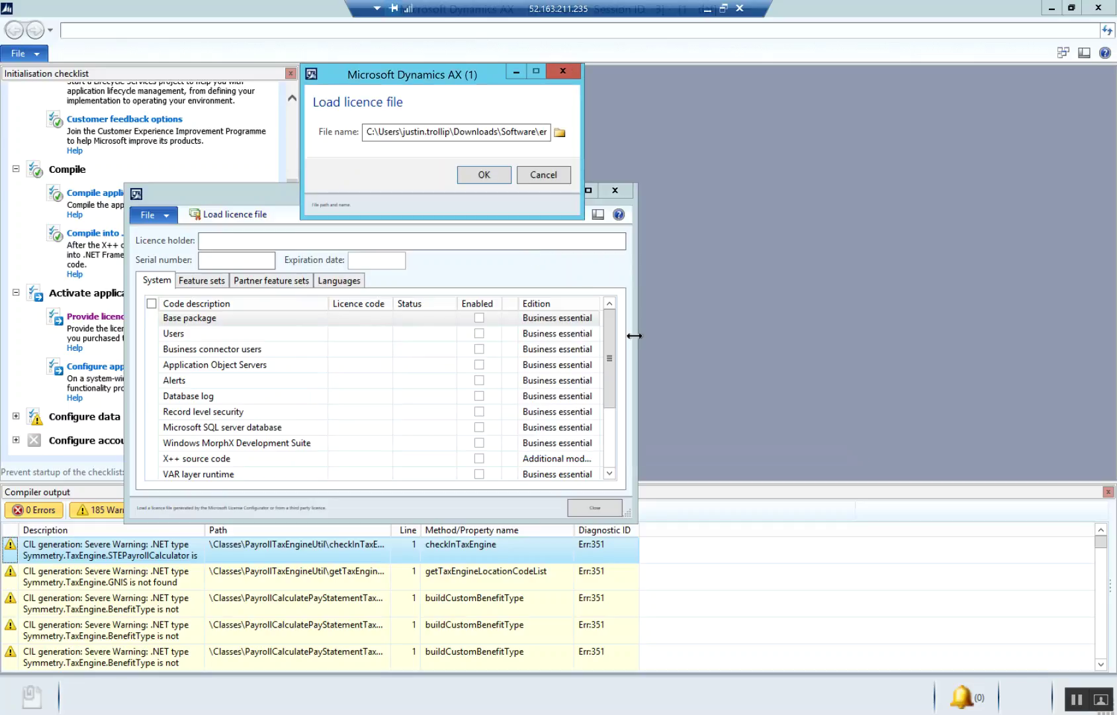
click(479, 182)
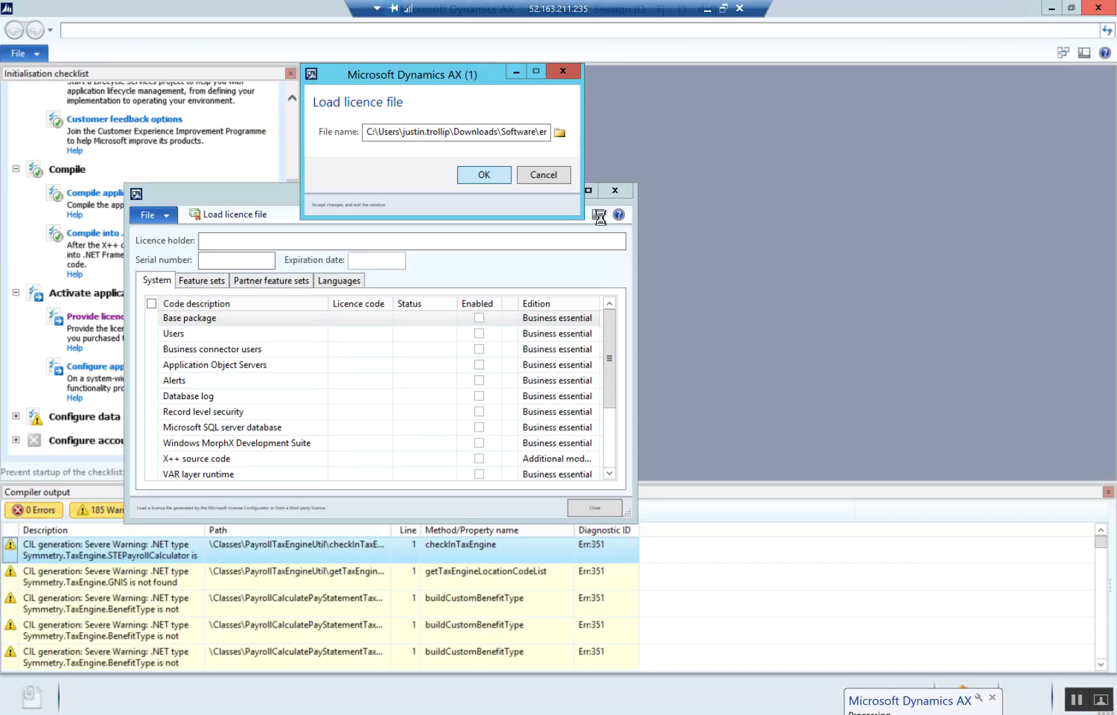
- Switch from the remote session to the browser, and search in a new tab for "ax 2012 layers"
click(707, 8)
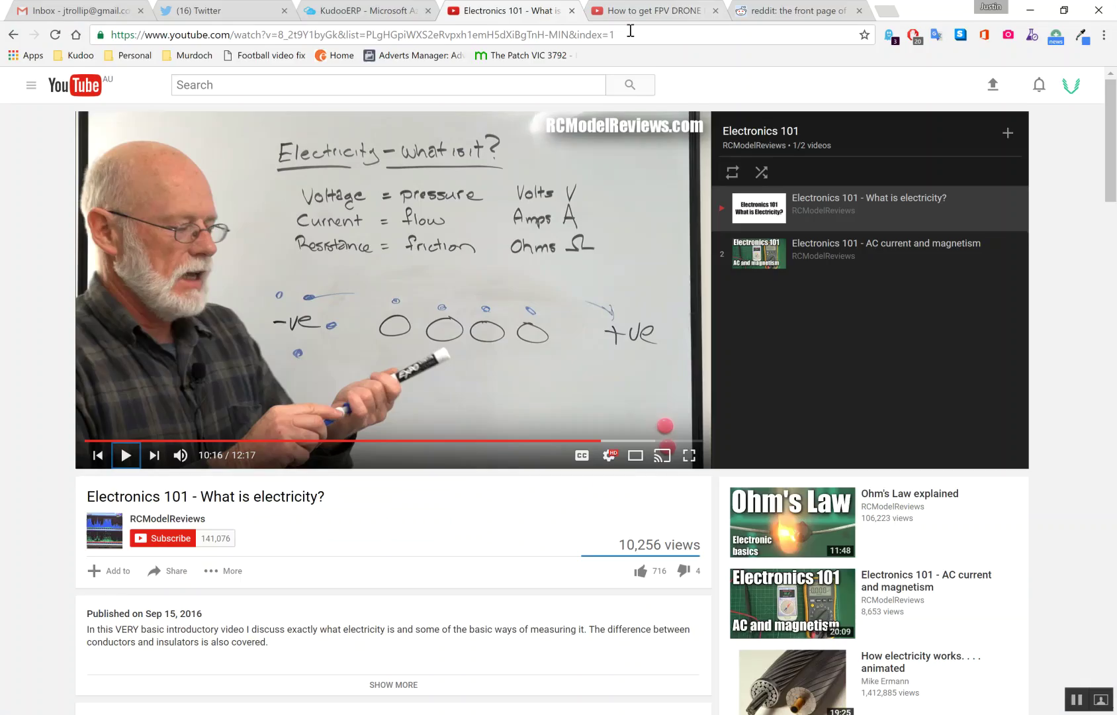
click(888, 11)
text(ax 20)
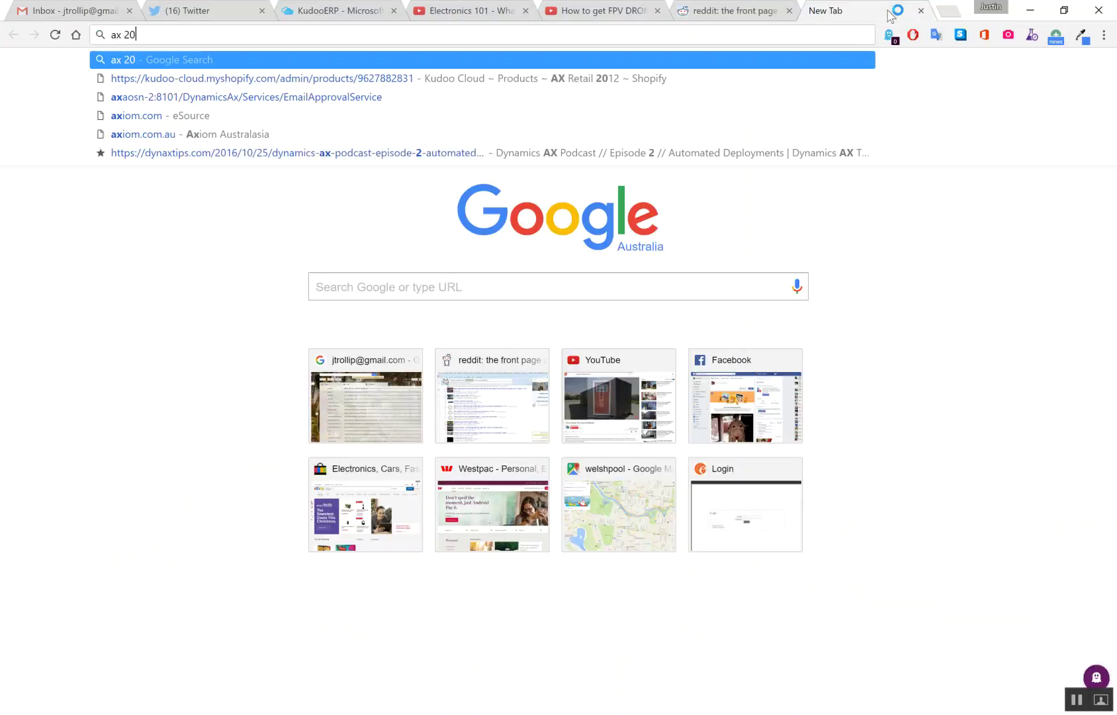
text(12 layers)
key(Return)
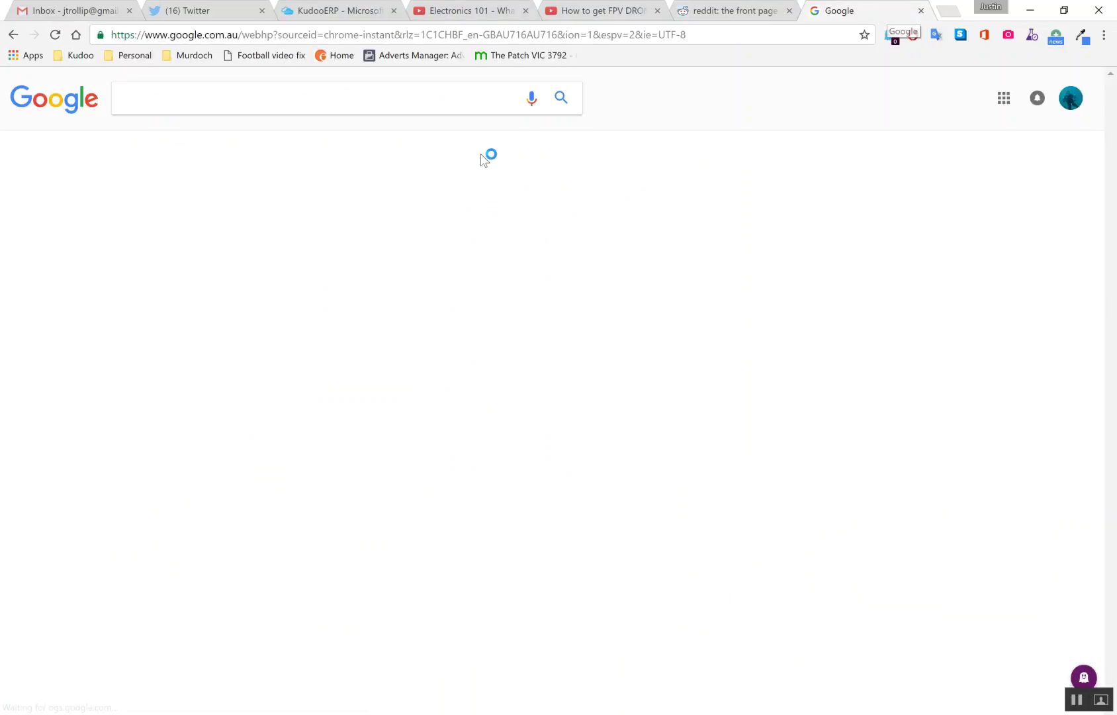
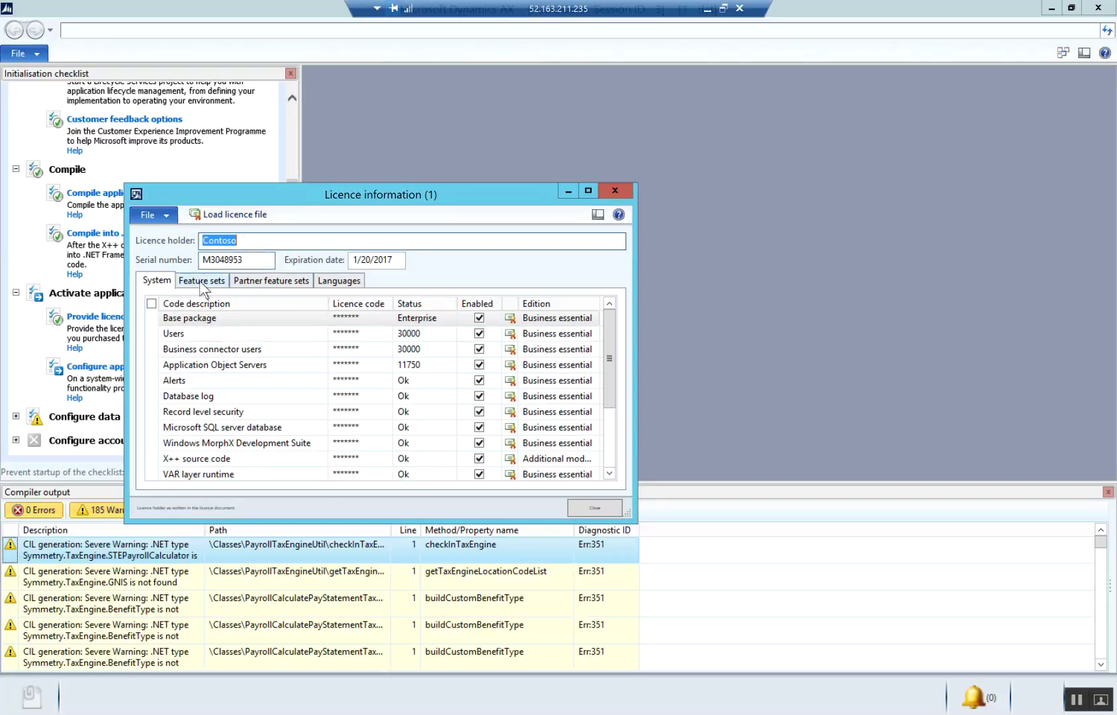
- Review the feature sets, partner feature sets and languages covered by the loaded licence, and close Licence information
click(218, 280)
click(262, 280)
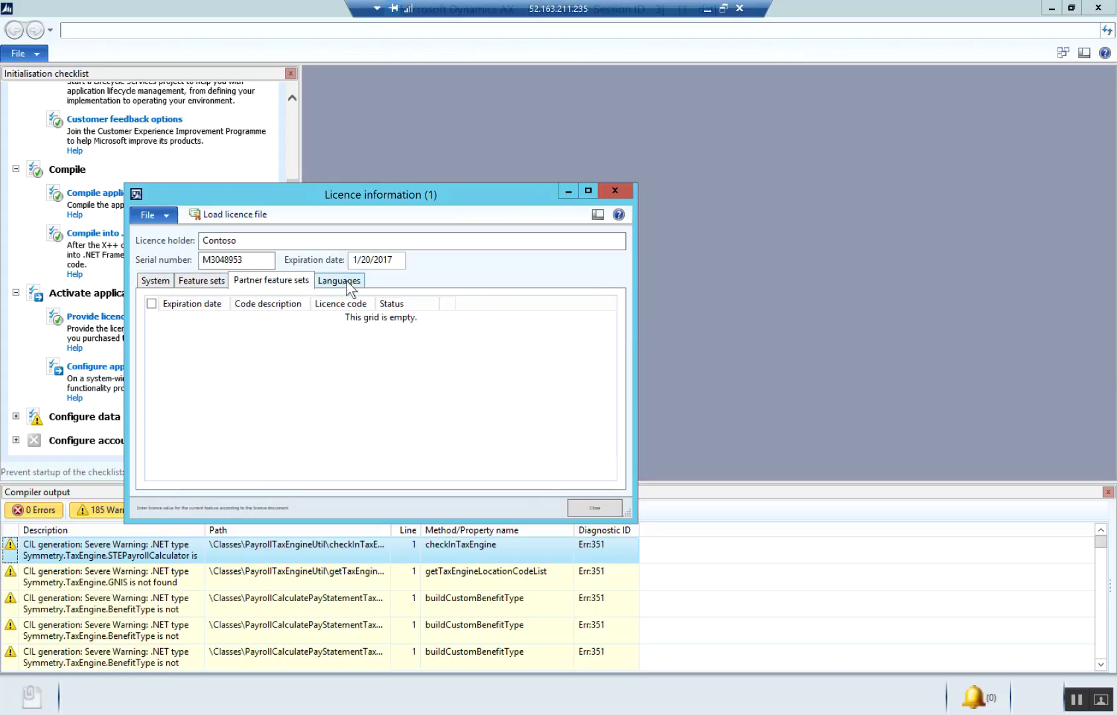
click(339, 280)
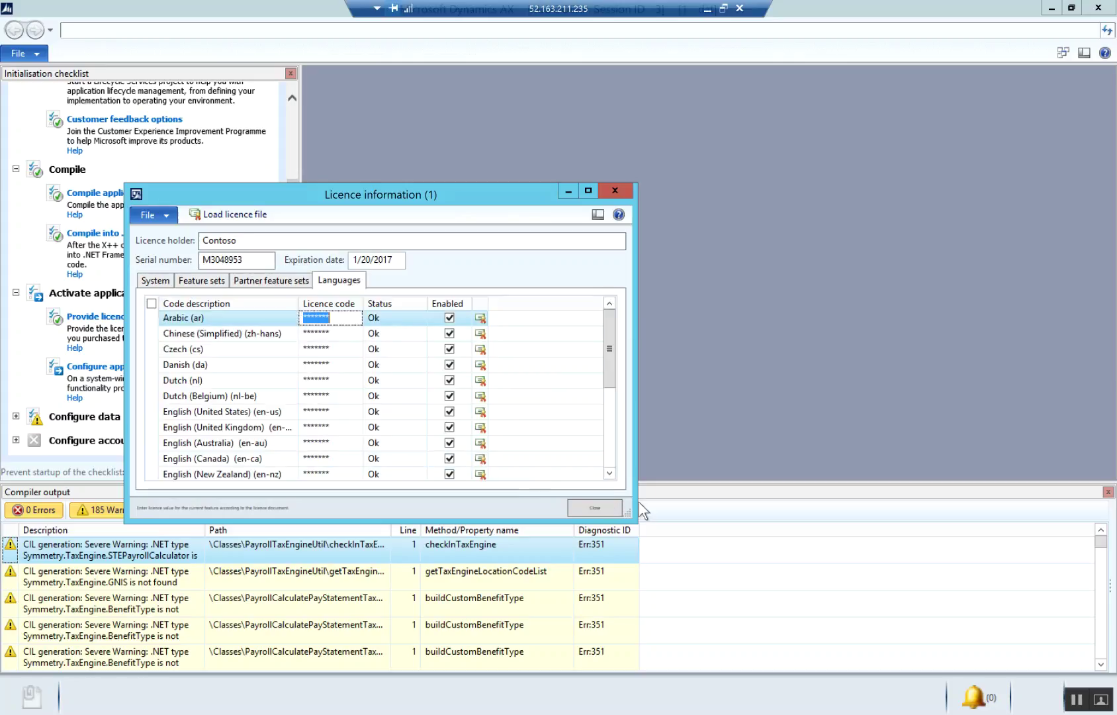
click(594, 509)
- Open Configure application functionality from the checklist, and disable the enabled Country/Regional specific features keys from Austria through Spain, including Multiple countries/regions
click(159, 367)
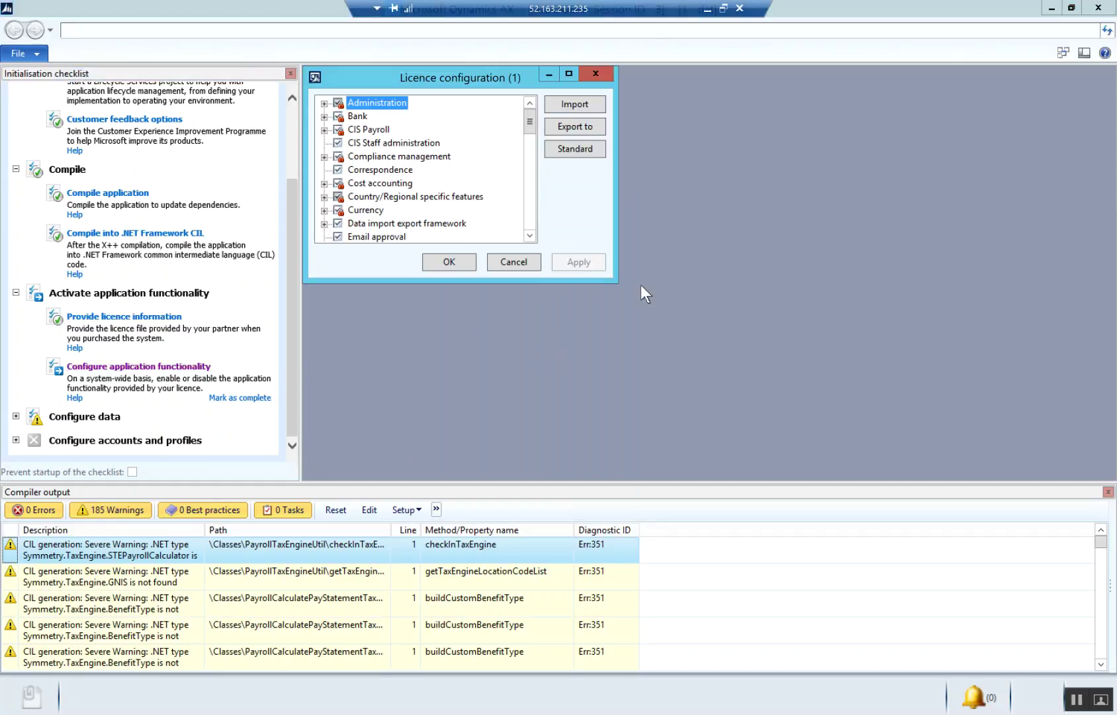
drag(618, 282, 864, 515)
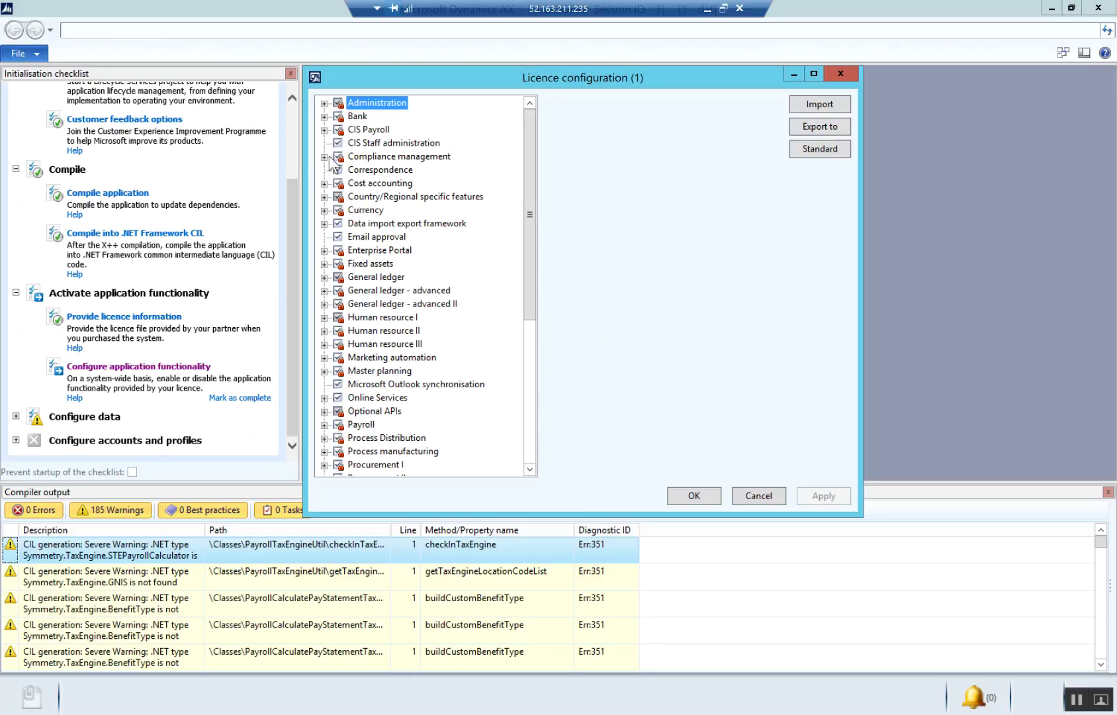
click(324, 197)
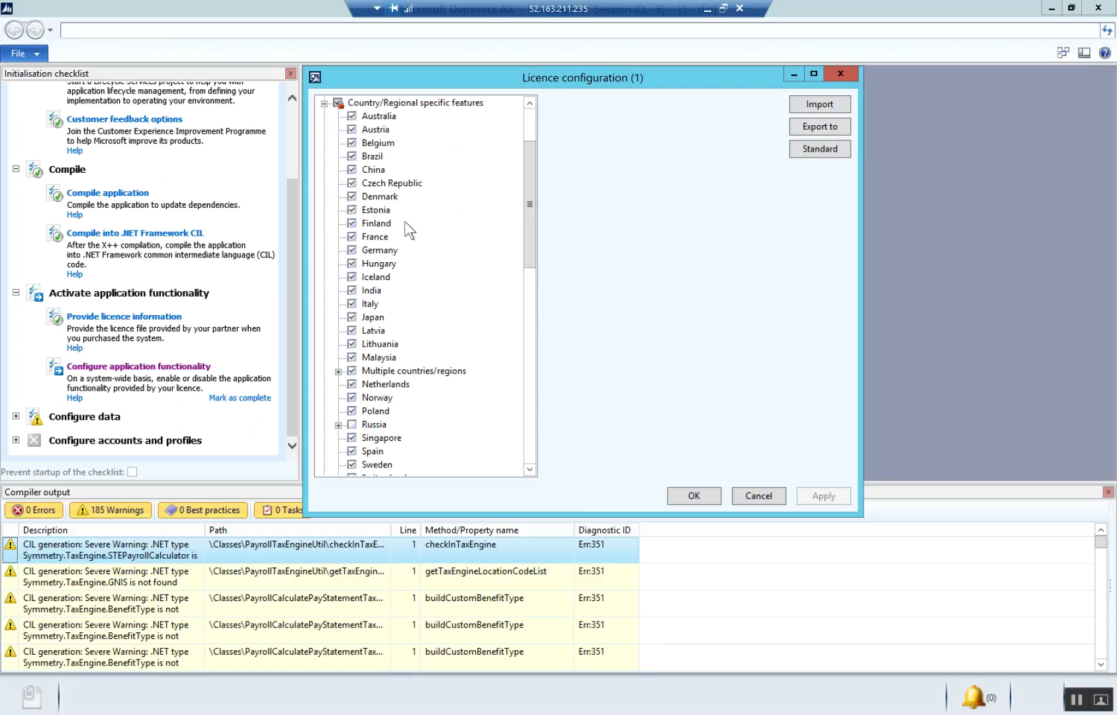
click(351, 129)
click(352, 142)
click(351, 156)
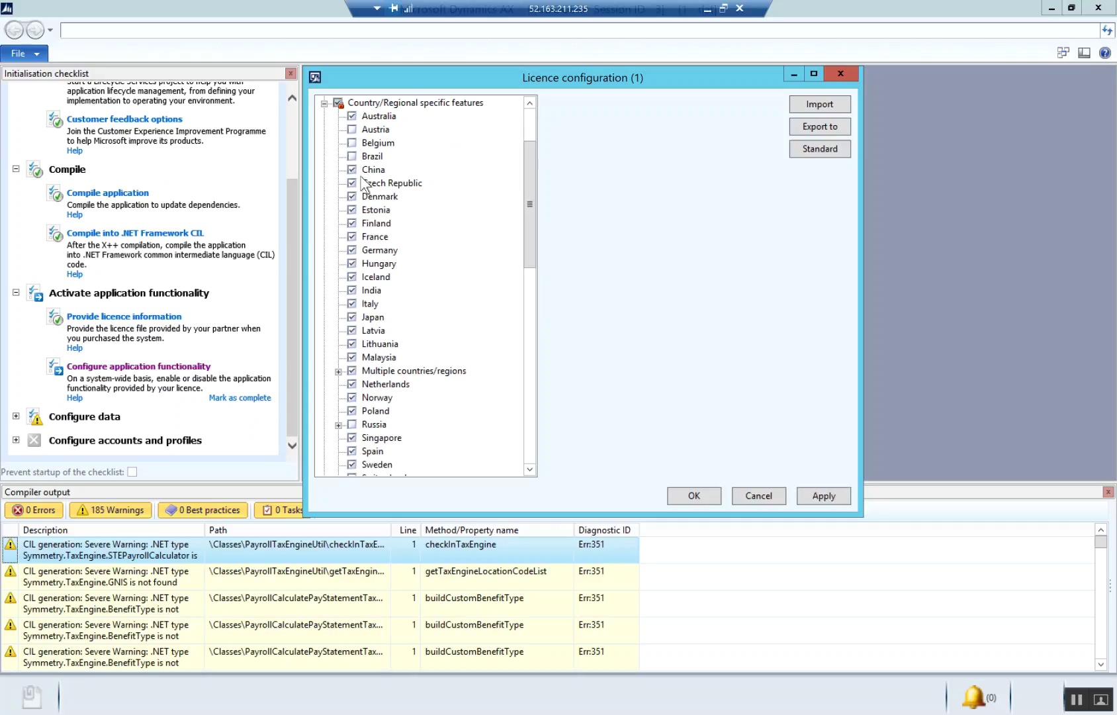
click(352, 169)
click(351, 182)
click(351, 196)
click(352, 210)
click(351, 223)
click(351, 236)
click(351, 249)
click(351, 262)
click(351, 276)
click(352, 289)
click(351, 303)
click(351, 317)
click(351, 330)
click(352, 344)
click(351, 357)
click(351, 370)
click(351, 384)
click(351, 397)
click(351, 411)
click(351, 438)
click(351, 450)
click(338, 371)
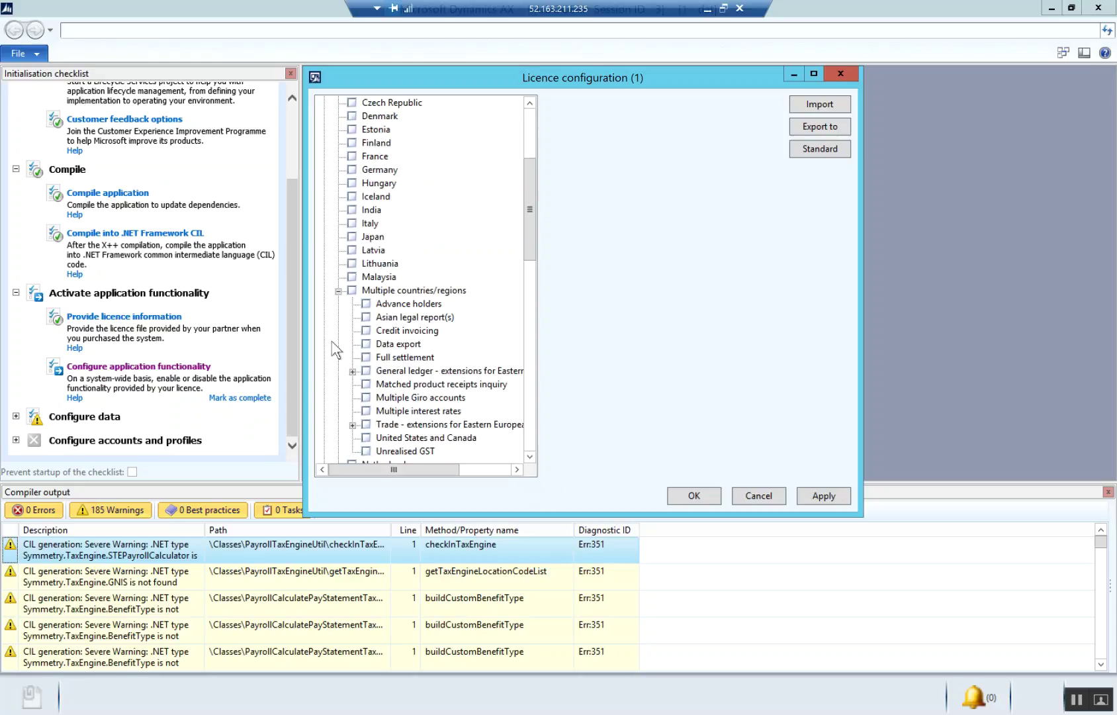
click(338, 292)
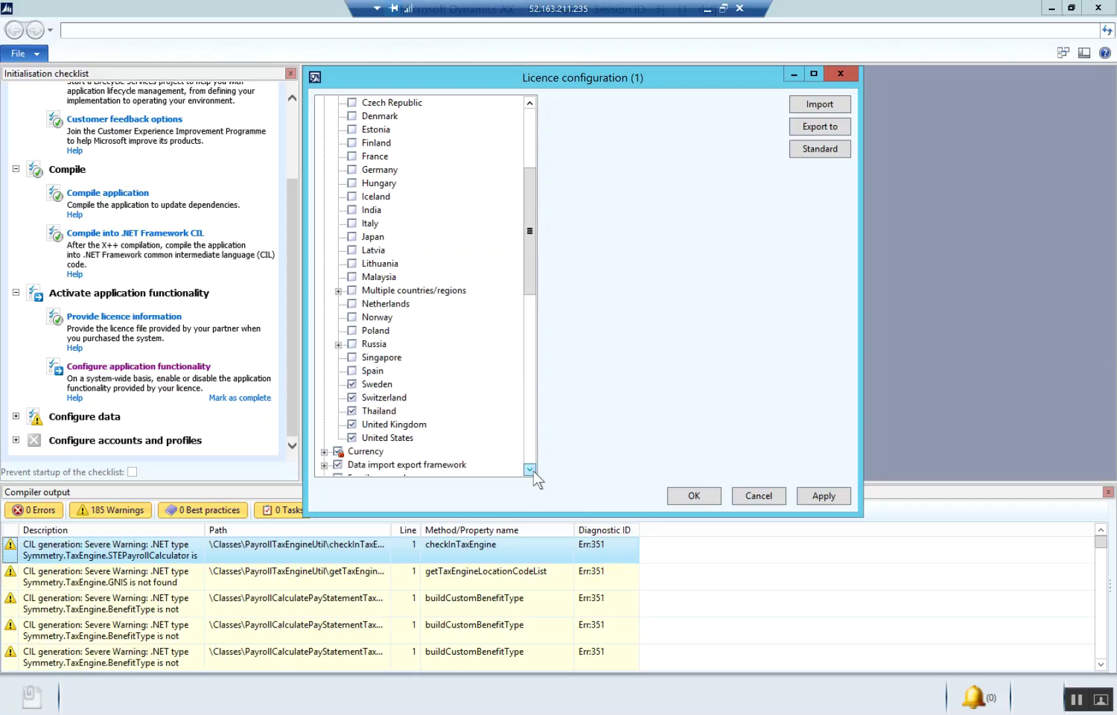
- Disable the Sweden, Switzerland, Thailand, United Kingdom and United States keys under Country/Regional specific features
click(530, 469)
click(529, 469)
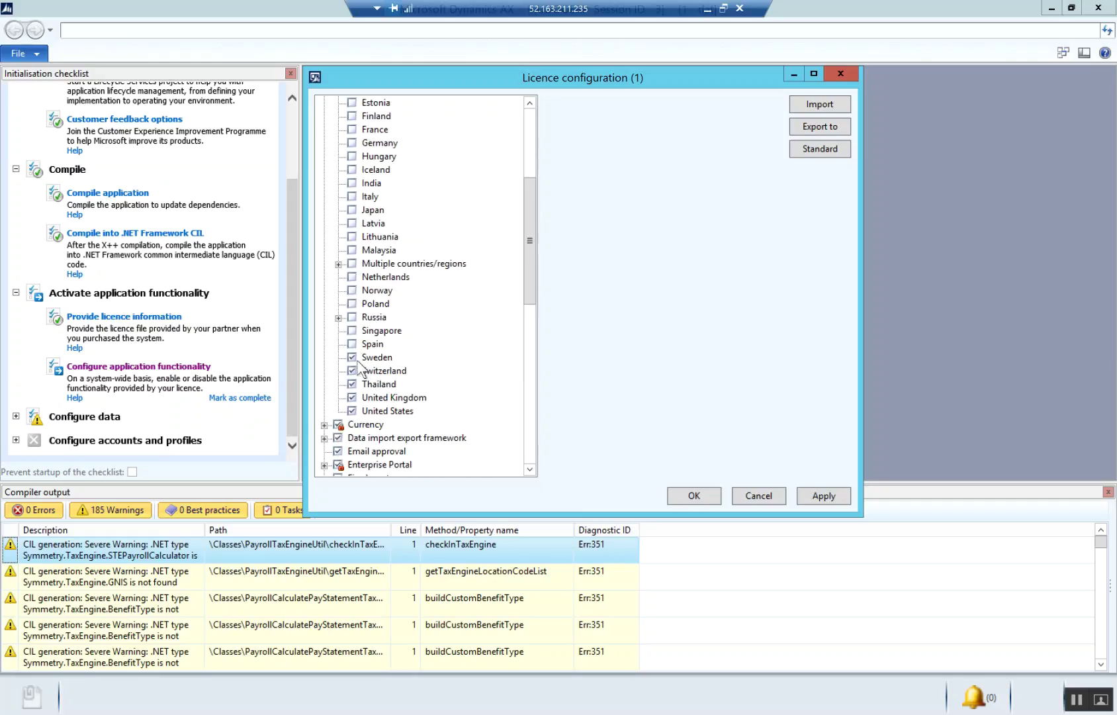
click(352, 358)
click(352, 371)
click(352, 384)
click(352, 397)
click(352, 410)
- Look through the configuration key tree, and expand Project III to examine its keys
click(528, 118)
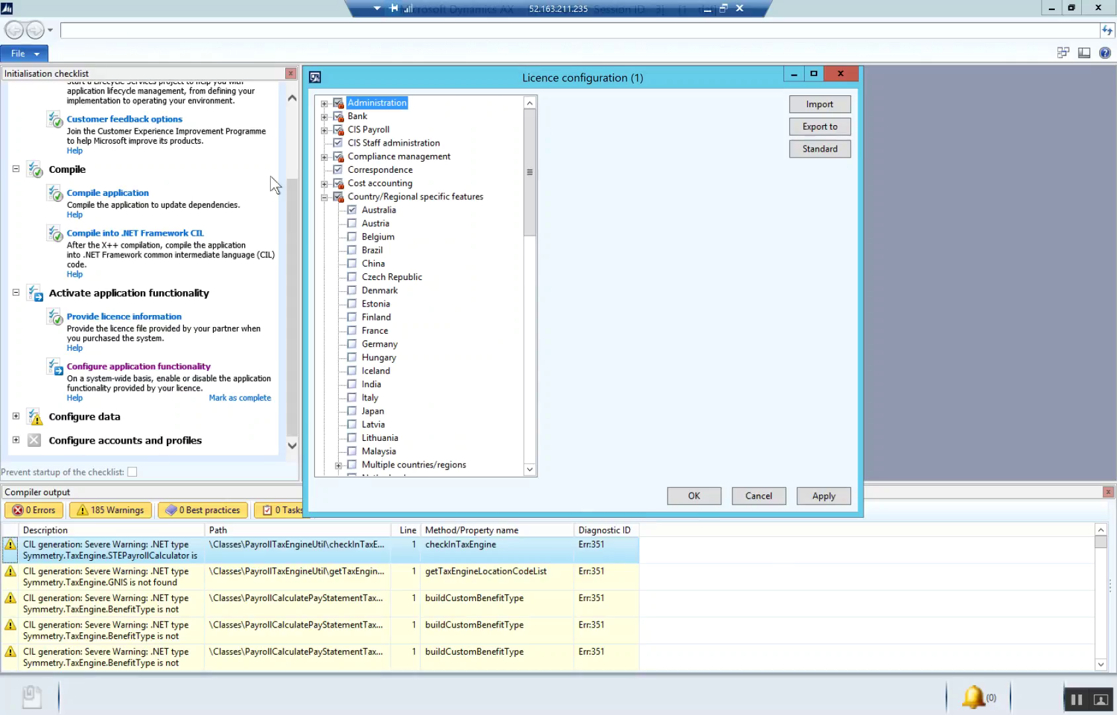
click(529, 287)
click(529, 409)
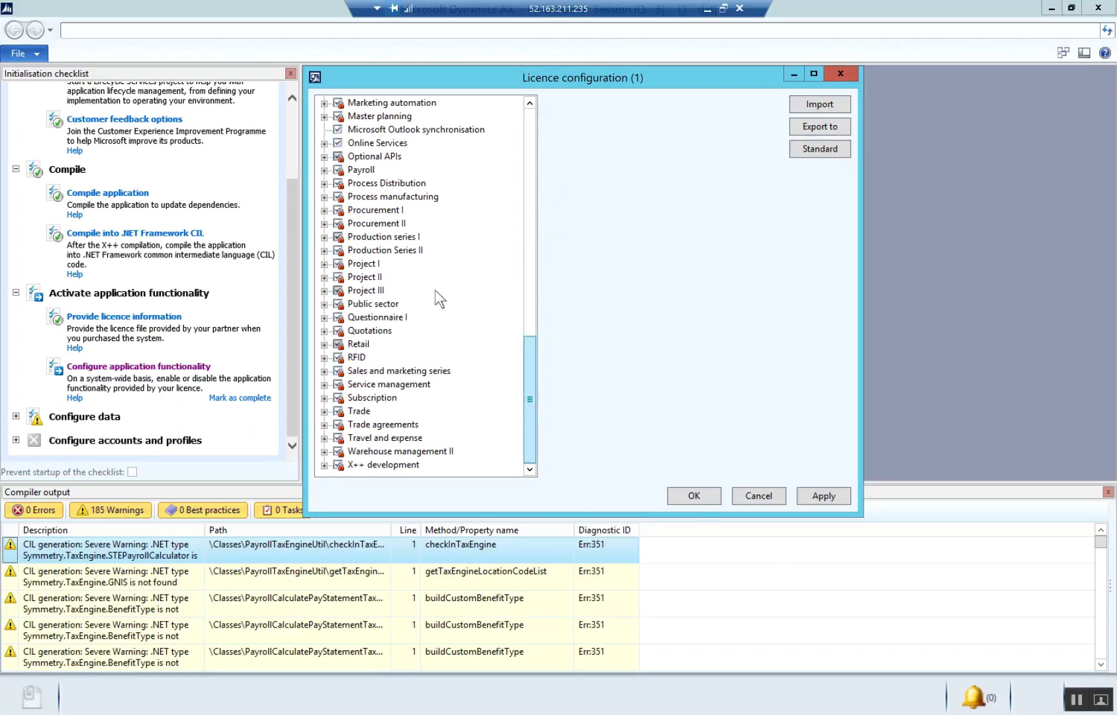
click(324, 291)
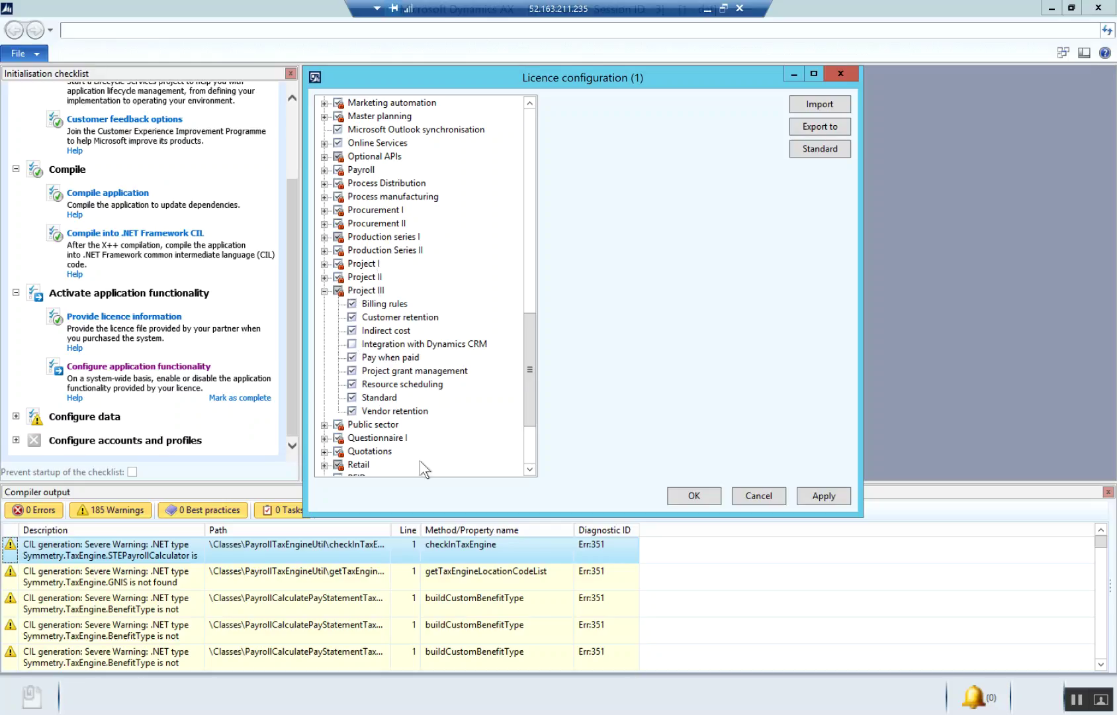
- Disable the Full feature set, Keep retail objects, Retail Headquarters and Retail scheduler keys under Retail
click(531, 468)
click(530, 468)
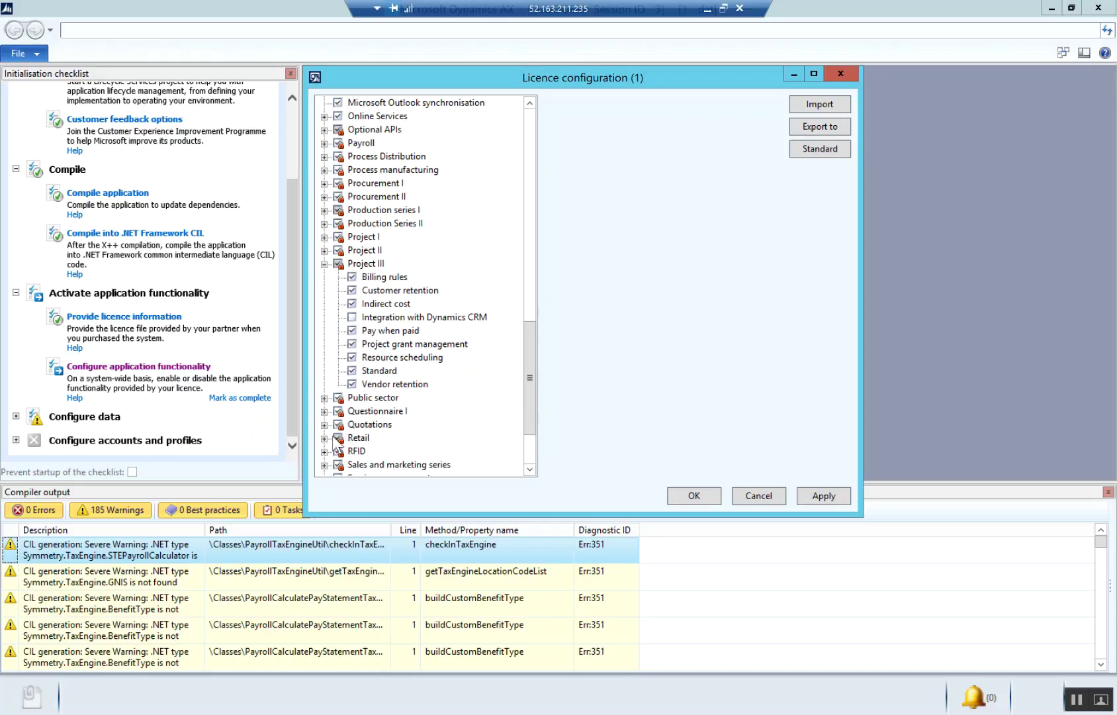
double_click(358, 438)
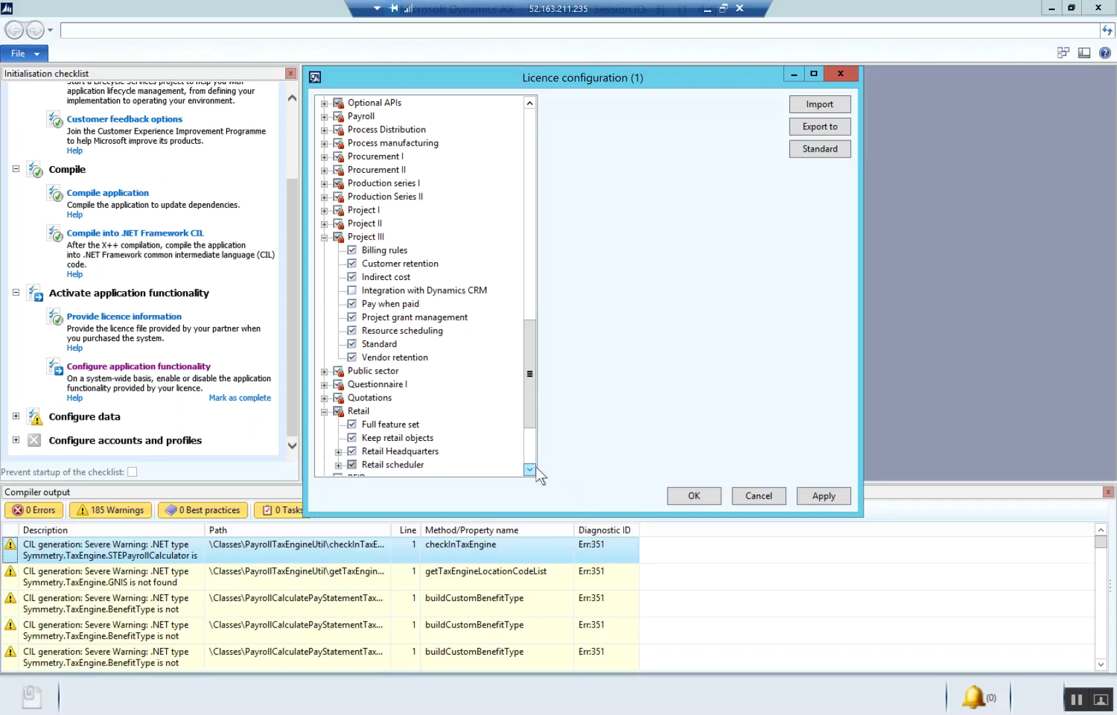
click(355, 438)
click(354, 451)
click(530, 470)
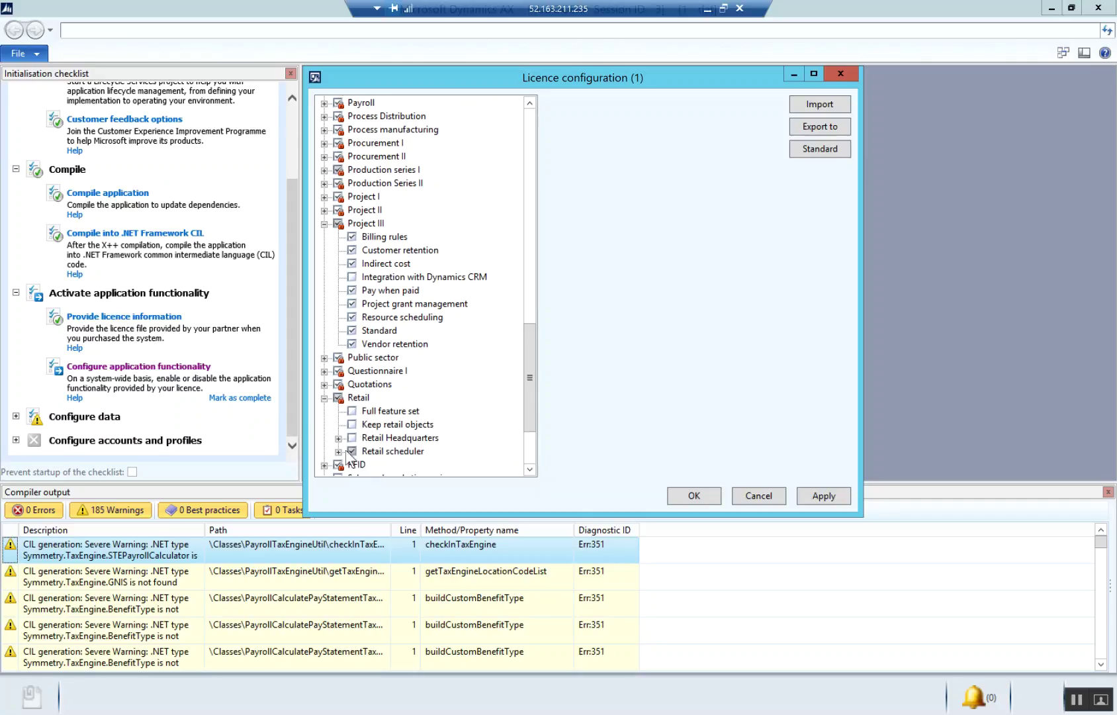
click(338, 451)
click(352, 438)
- Disable the Pallets key under Warehouse management II
click(530, 456)
click(530, 457)
click(531, 457)
click(531, 456)
click(530, 456)
click(531, 456)
click(531, 456)
click(531, 457)
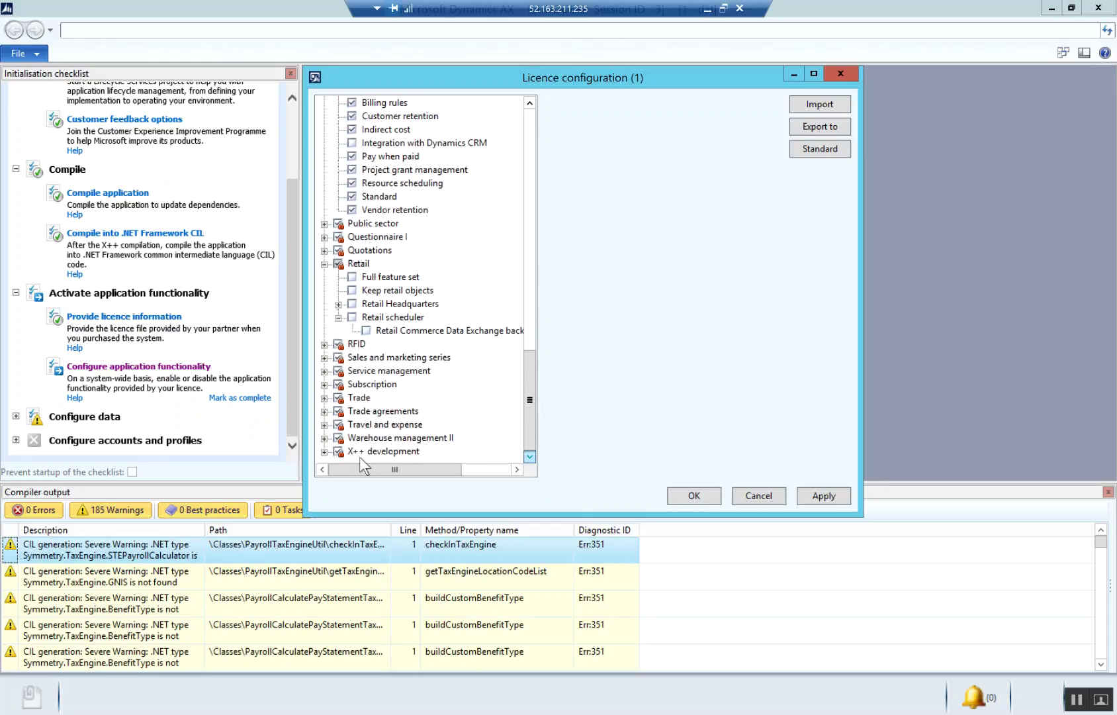
click(324, 438)
click(529, 457)
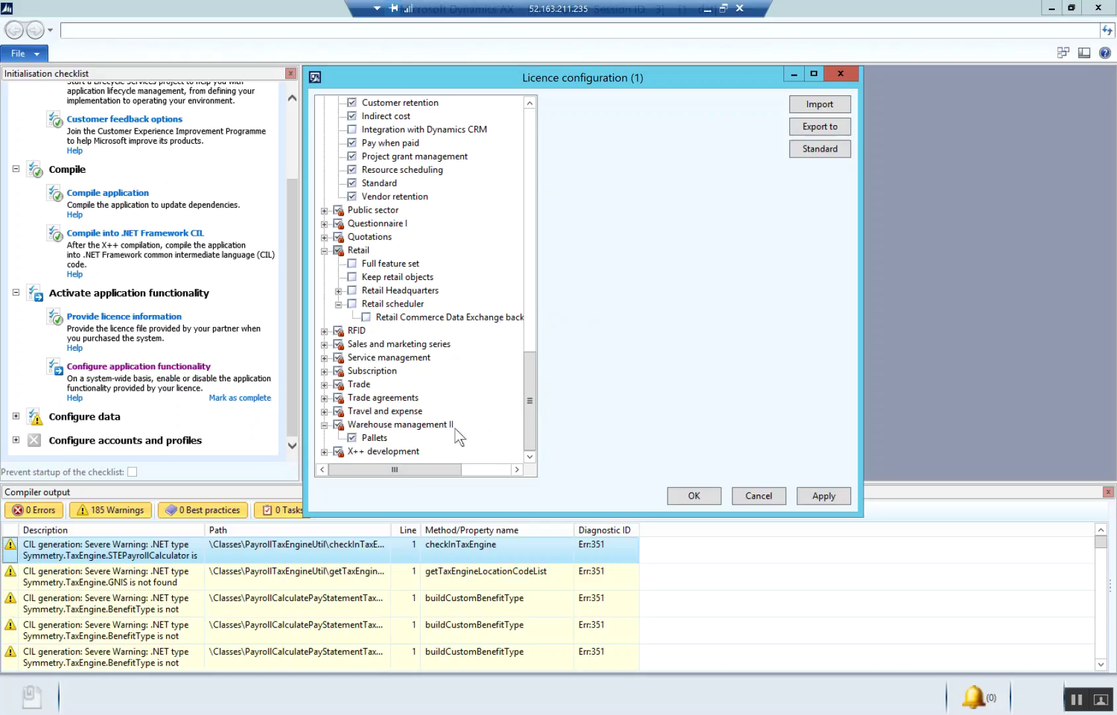
click(352, 438)
- Examine the Human resource I keys, and collapse the Country/Regional specific features and Human resource I nodes
click(531, 122)
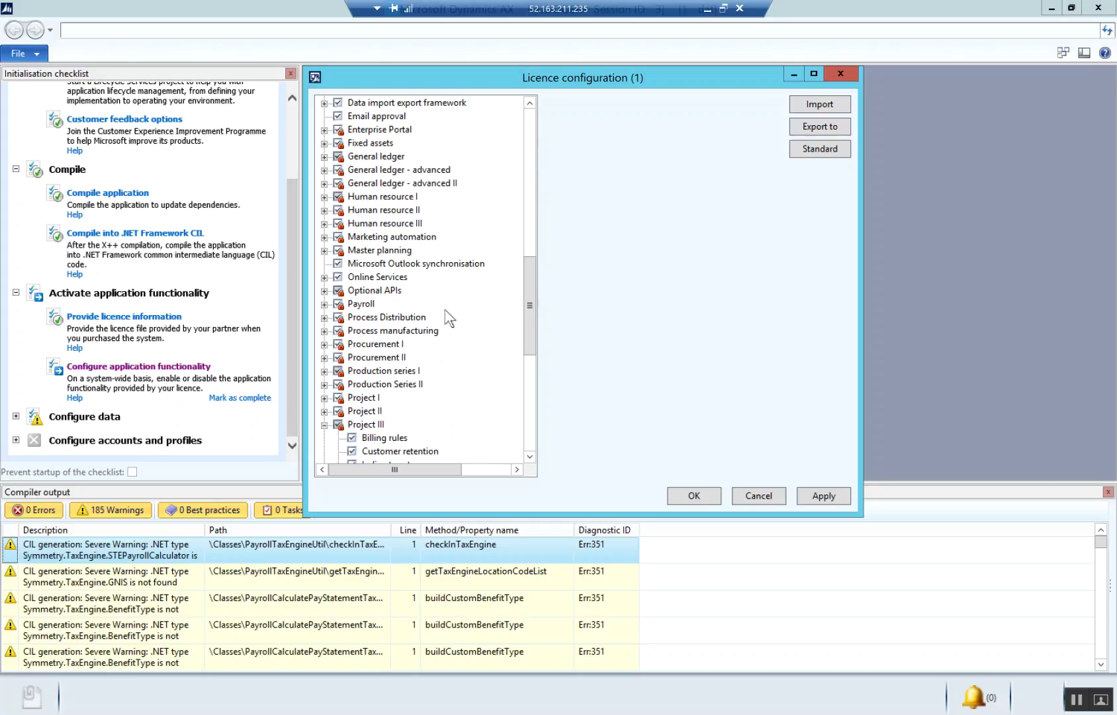
click(325, 196)
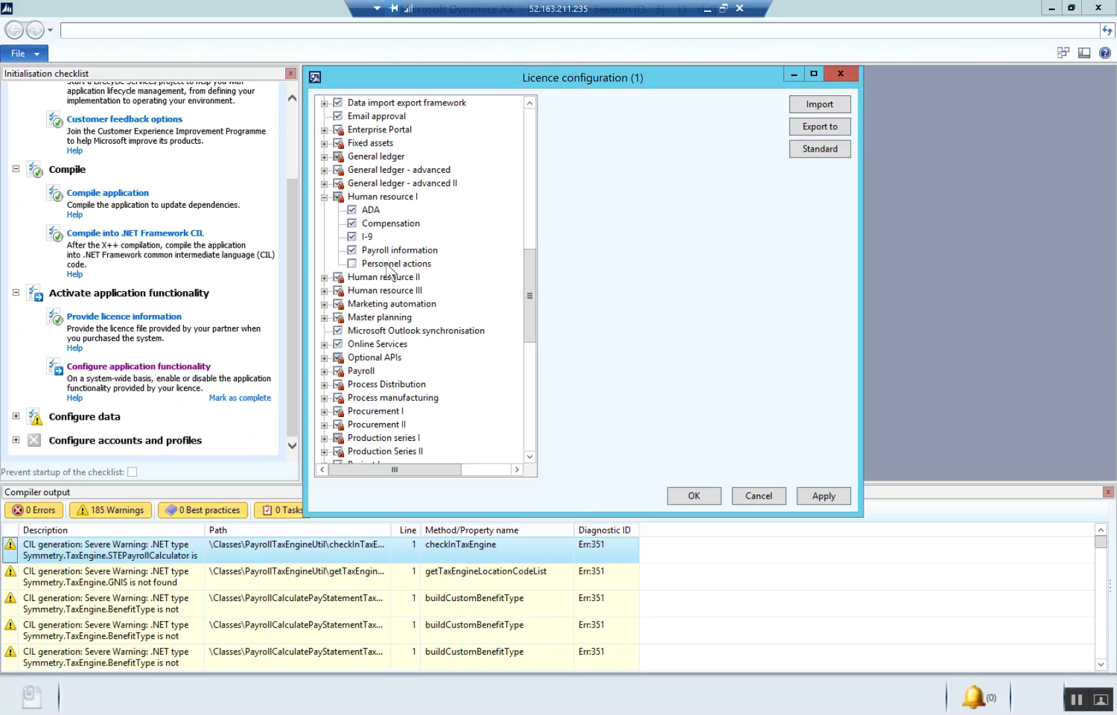
click(530, 117)
click(531, 118)
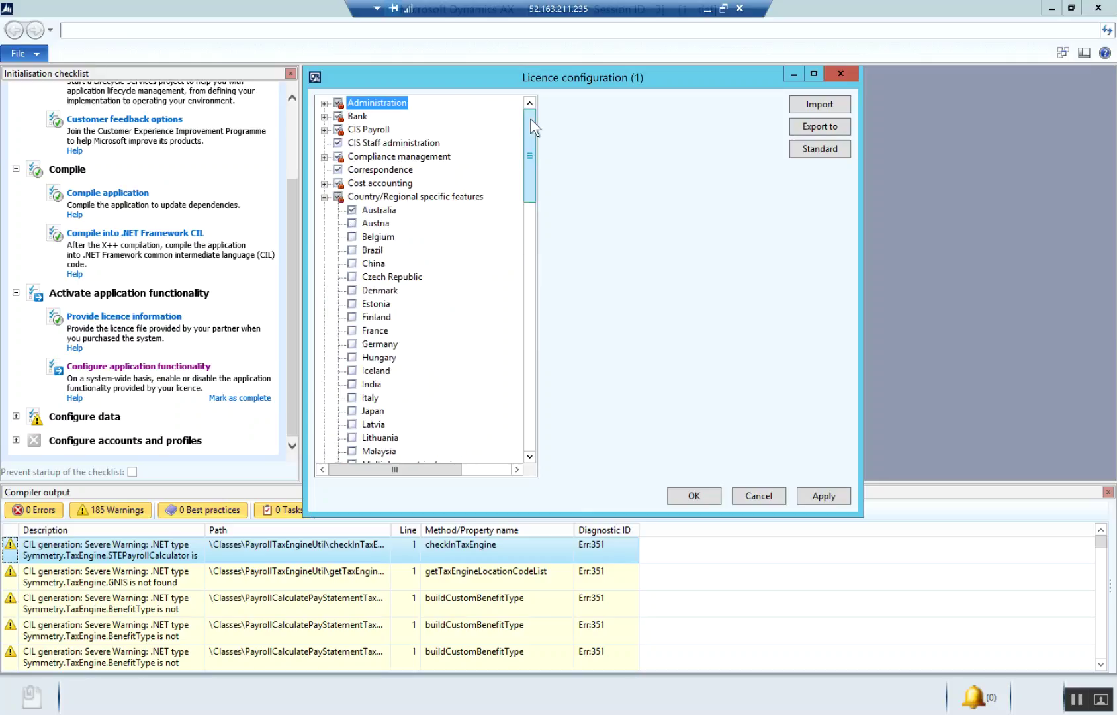
click(324, 196)
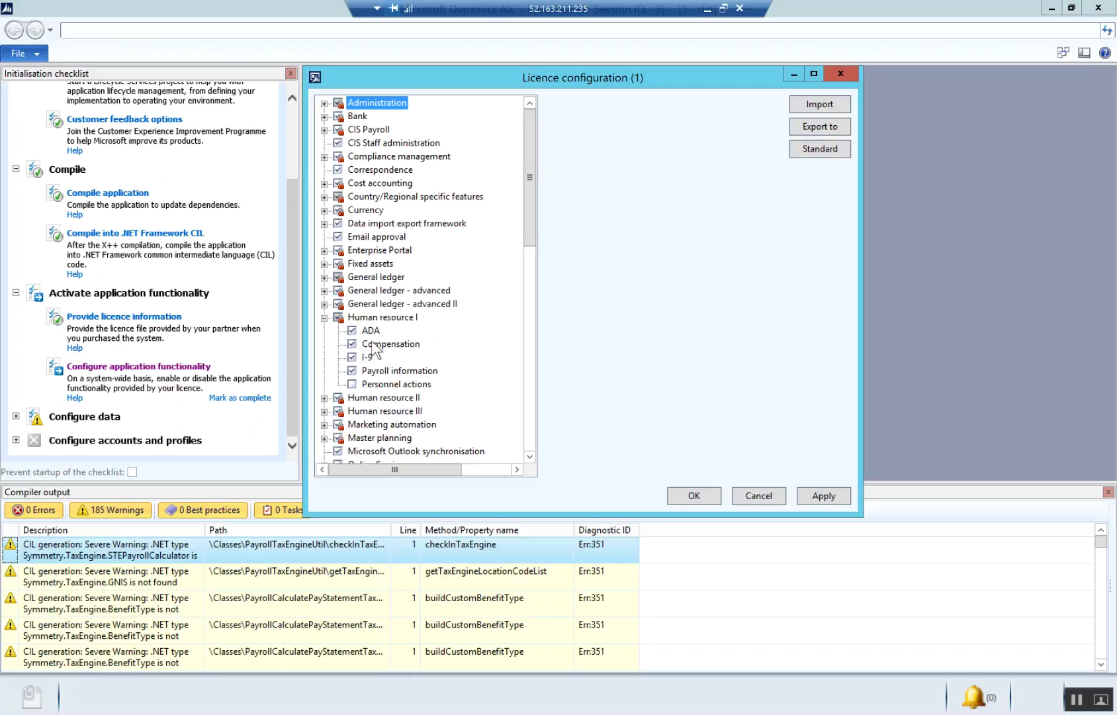
click(323, 317)
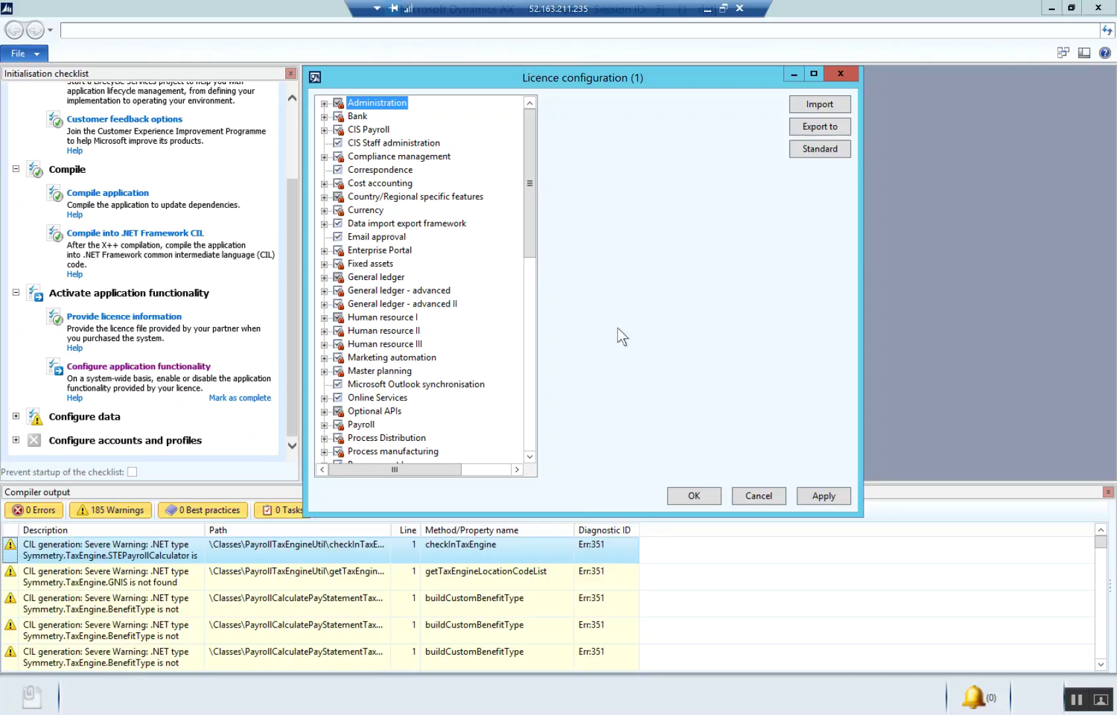
- Submit the licence configuration, and review the affected tables and fields in Licence and configuration differences
click(692, 496)
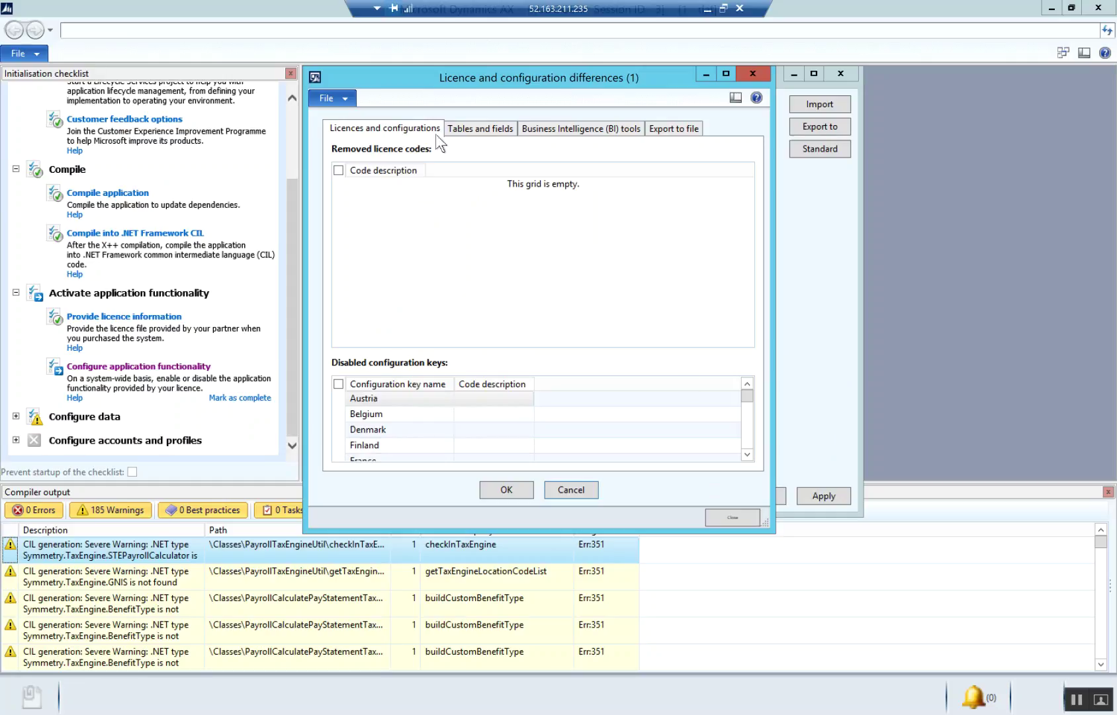
click(495, 132)
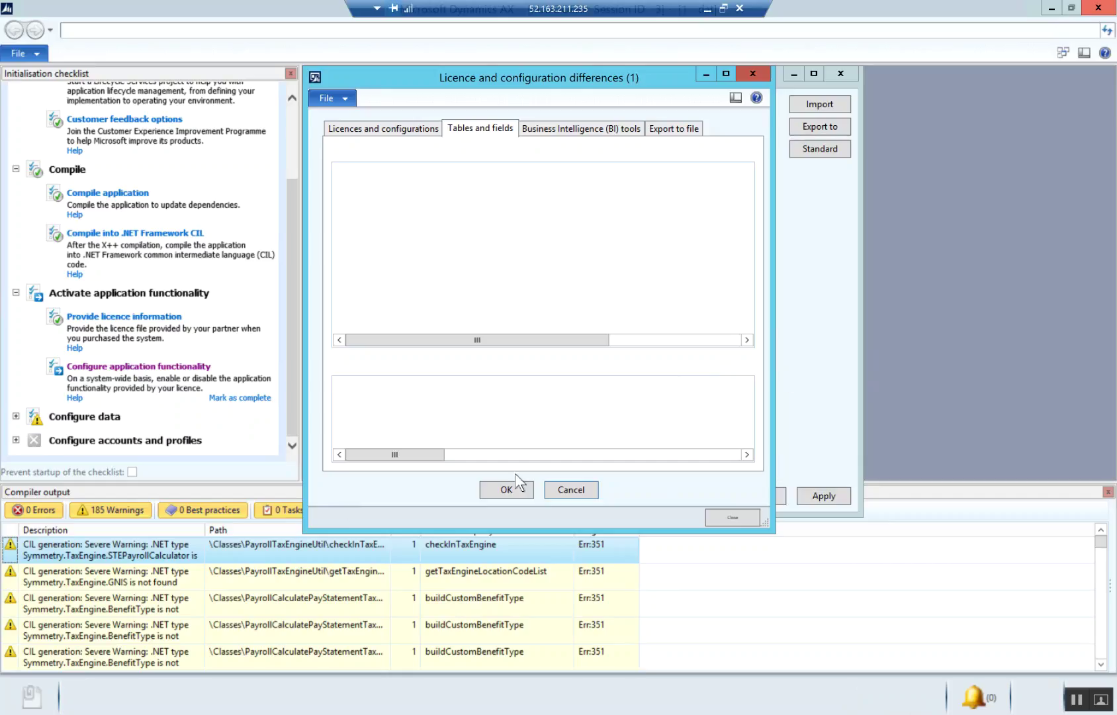
click(506, 489)
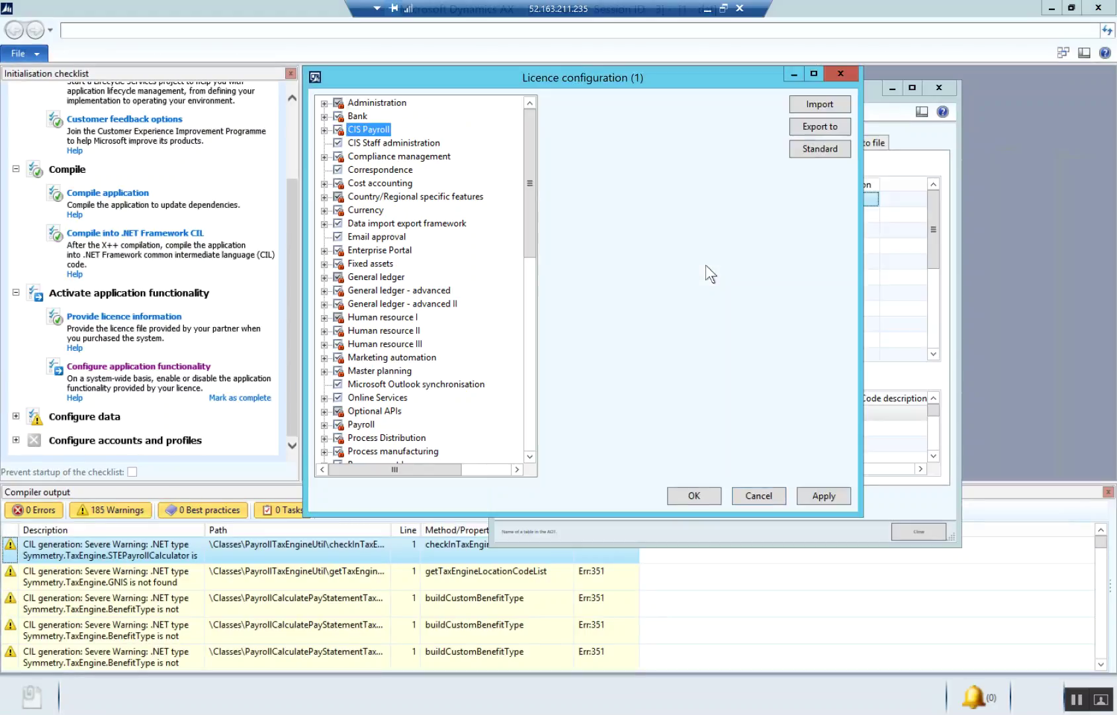
- Recheck the Country/Regional specific features keys, and accept the licence and configuration differences
click(325, 196)
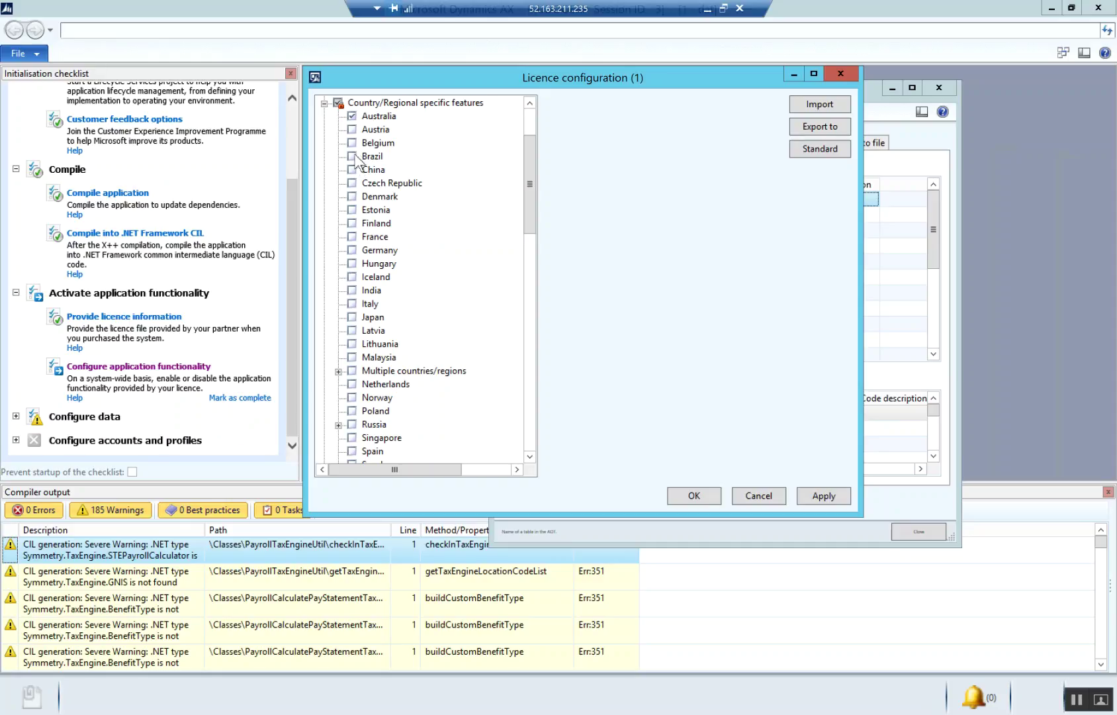
click(701, 496)
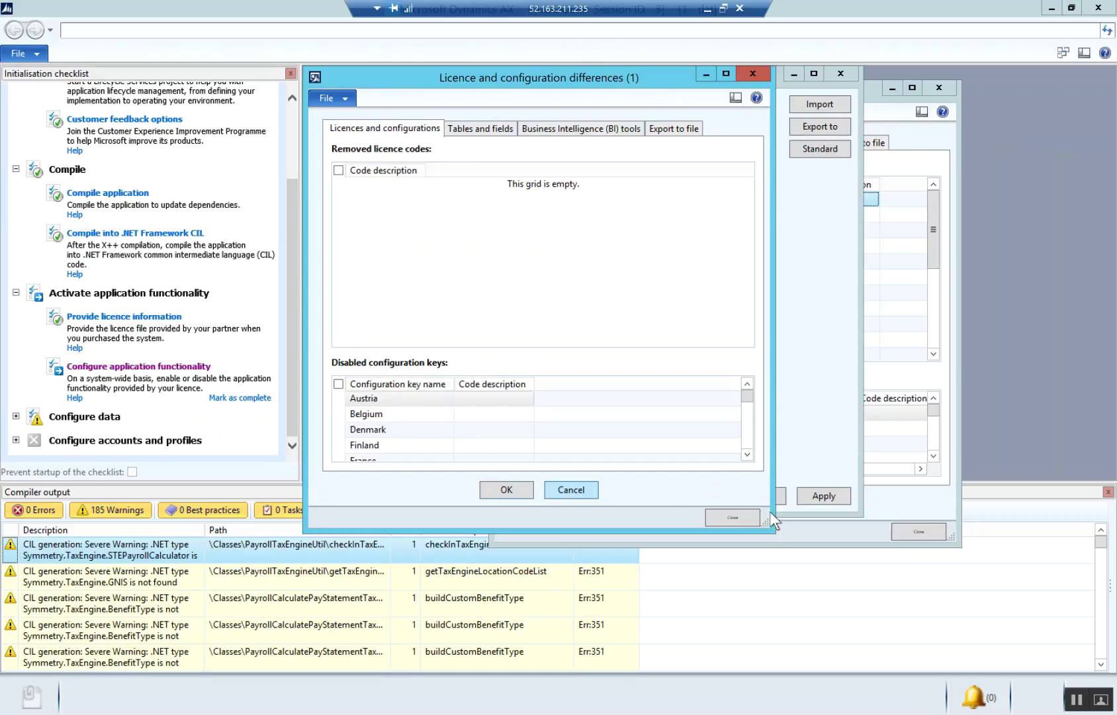
click(506, 490)
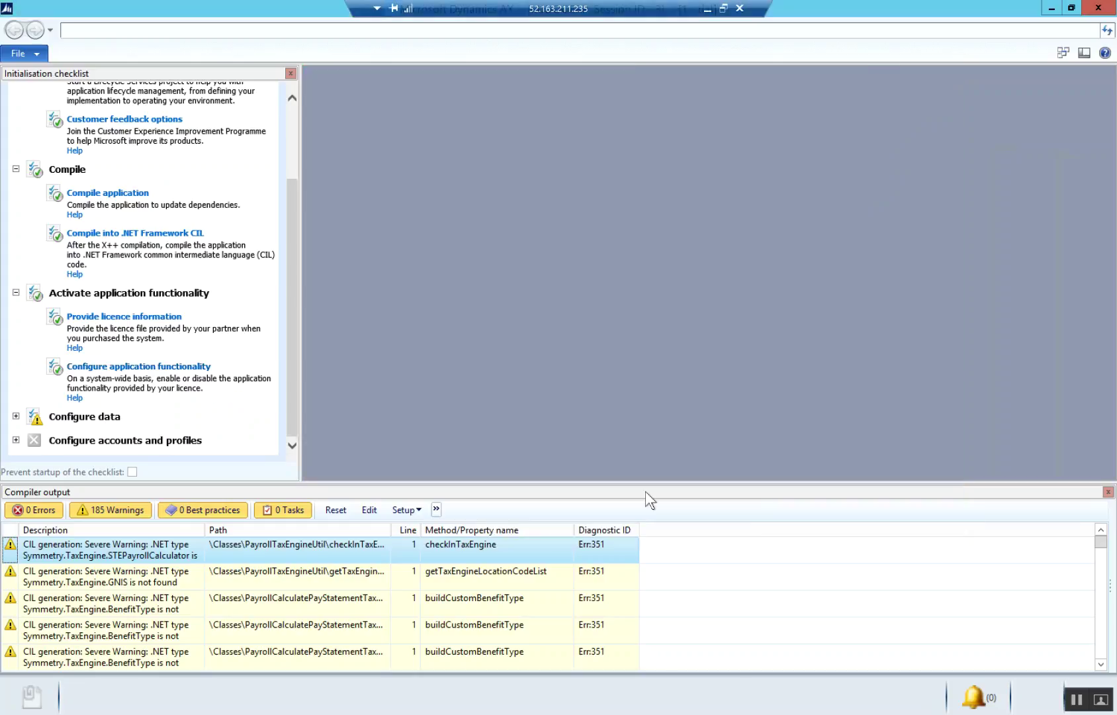
- Expand Configure data in the Initialisation checklist, and open the Modify data types task
click(15, 416)
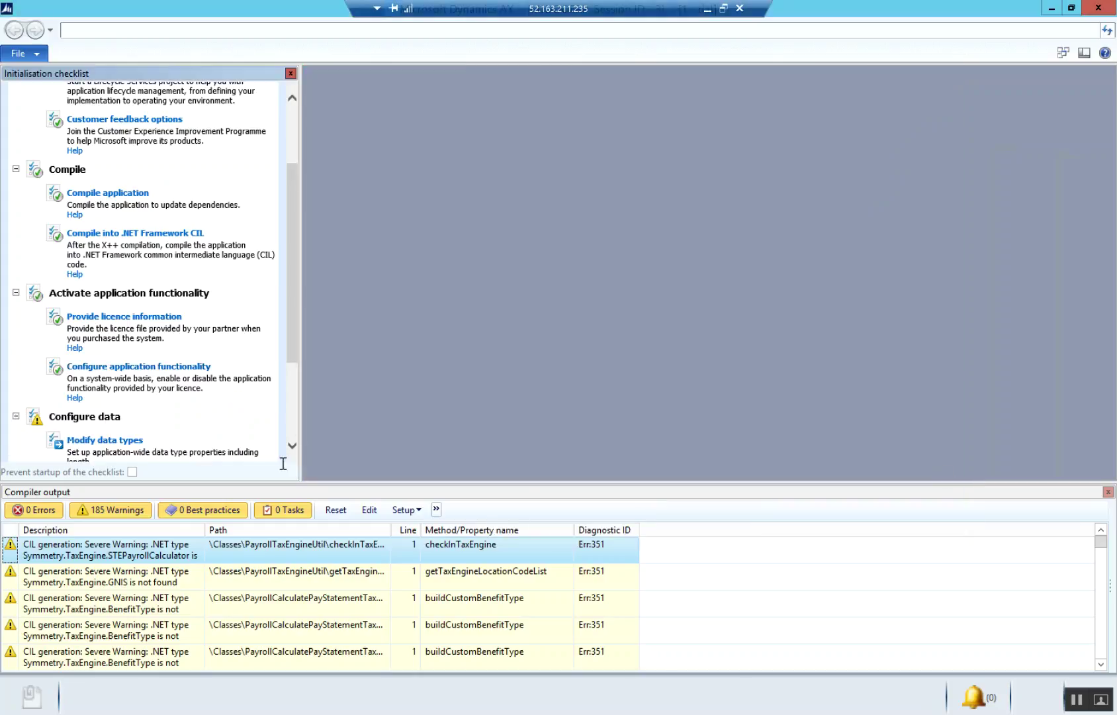
scroll(294, 444, down, 5)
click(105, 301)
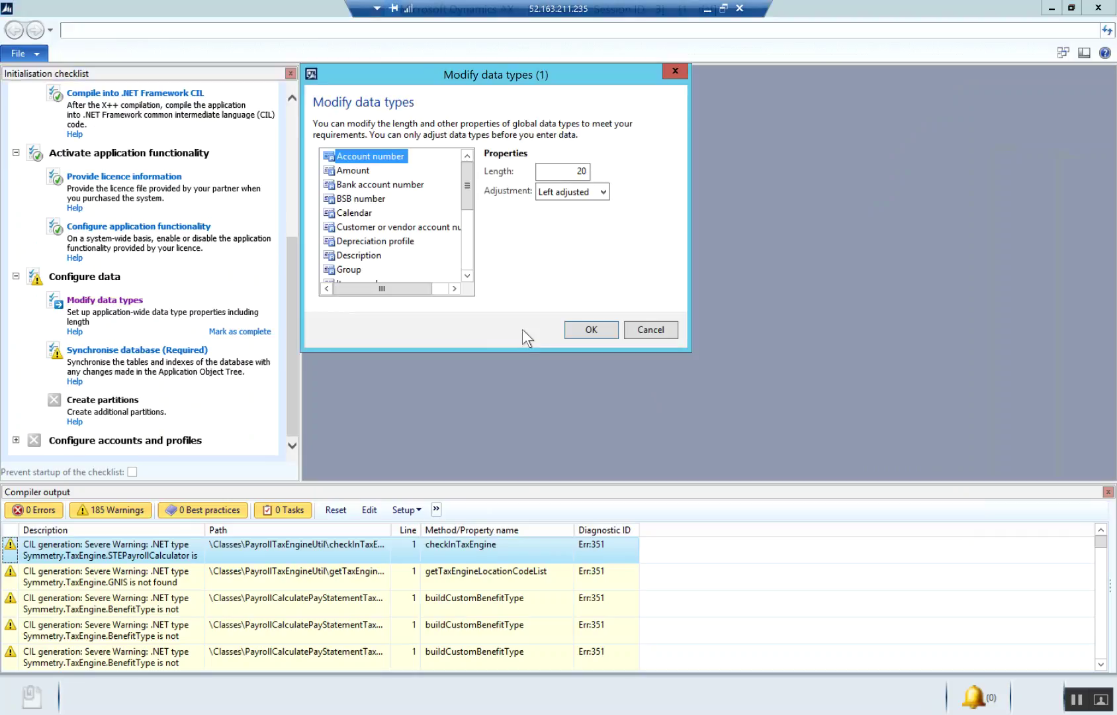
- Examine the full list of global data types available in Modify data types
click(468, 276)
click(467, 275)
click(467, 276)
click(467, 276)
click(467, 276)
click(467, 275)
click(467, 276)
click(467, 276)
click(467, 275)
click(467, 275)
click(467, 276)
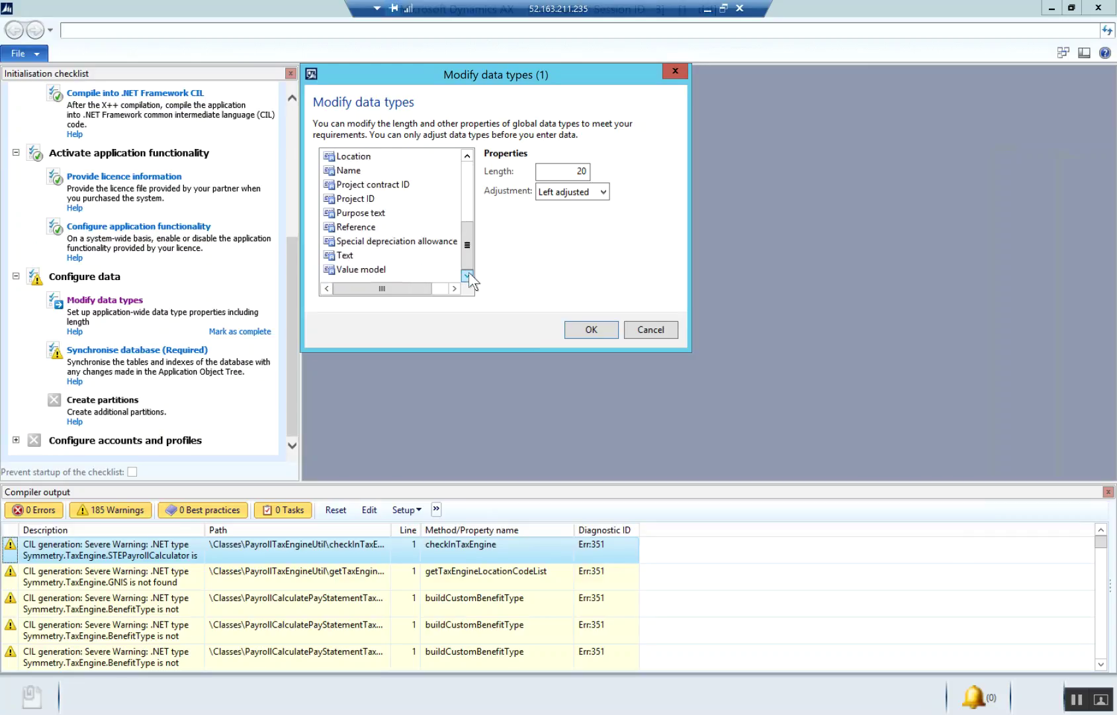
- Accept the global data types in Modify data types with their default lengths and adjustments
click(465, 170)
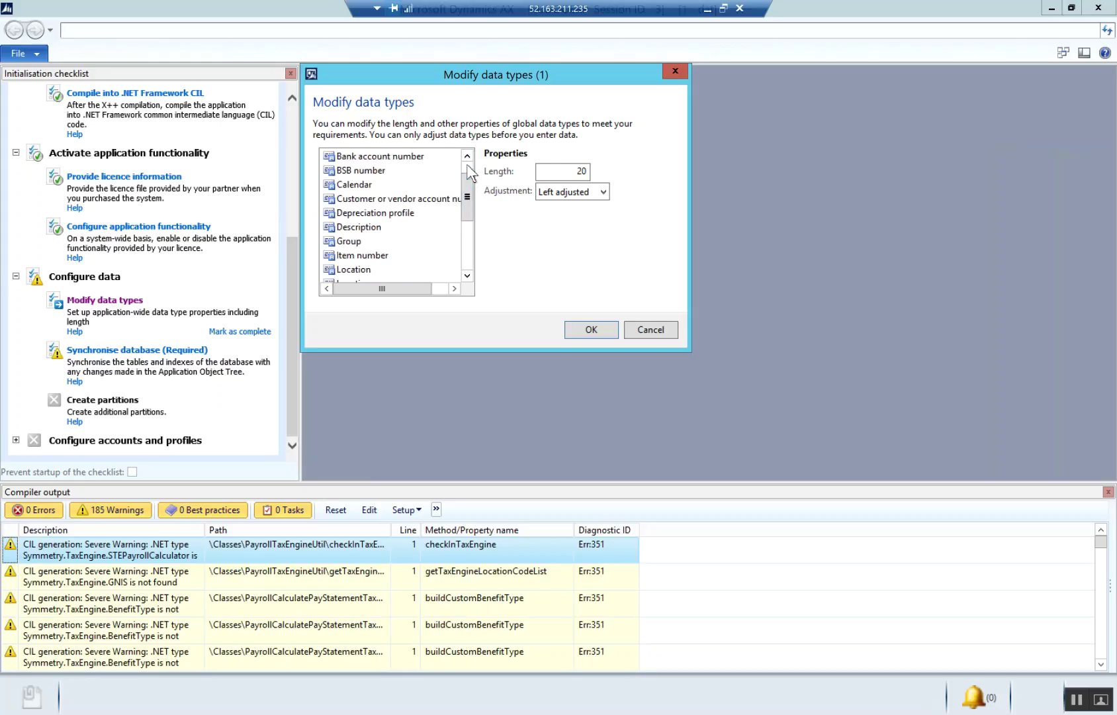
click(467, 167)
click(573, 329)
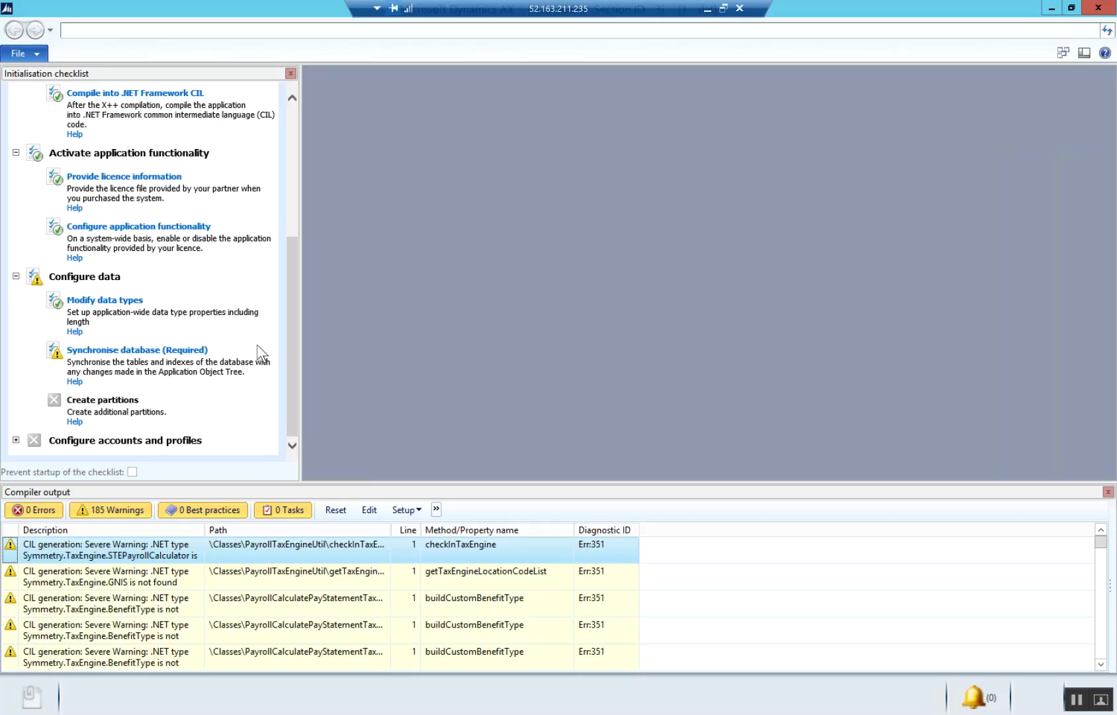
- Run the required Synchronise database task, review the warning messages in the Infolog, and close it
click(140, 353)
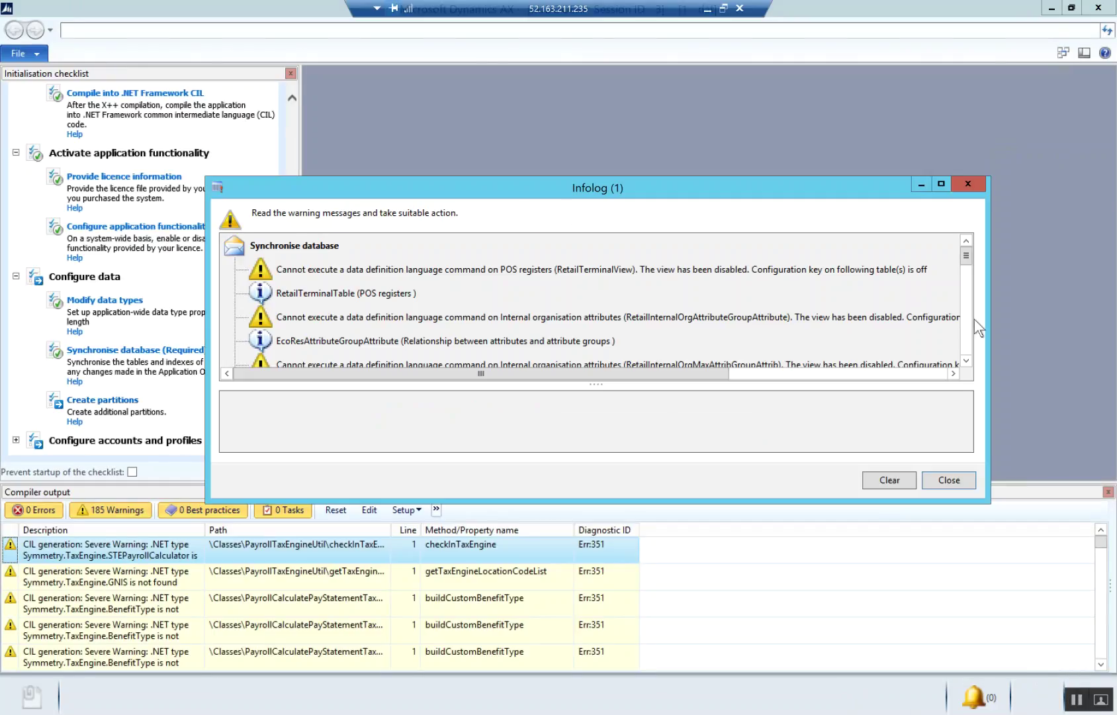
click(411, 271)
click(321, 318)
click(968, 346)
click(968, 346)
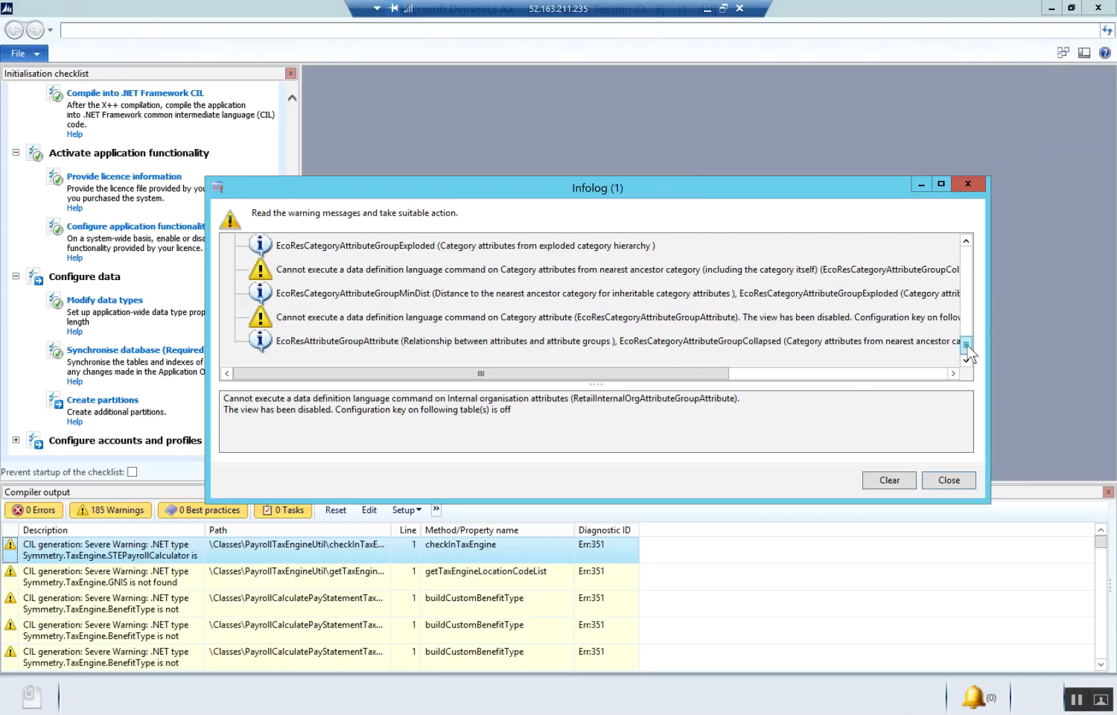
drag(966, 351, 987, 225)
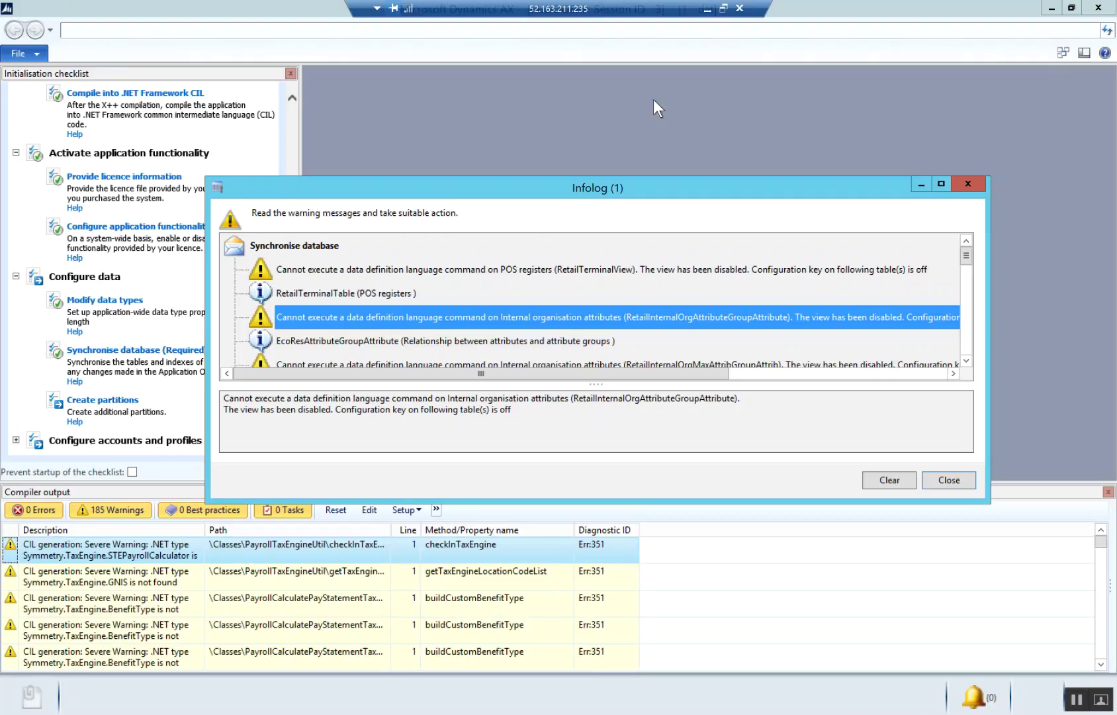
click(316, 281)
click(944, 480)
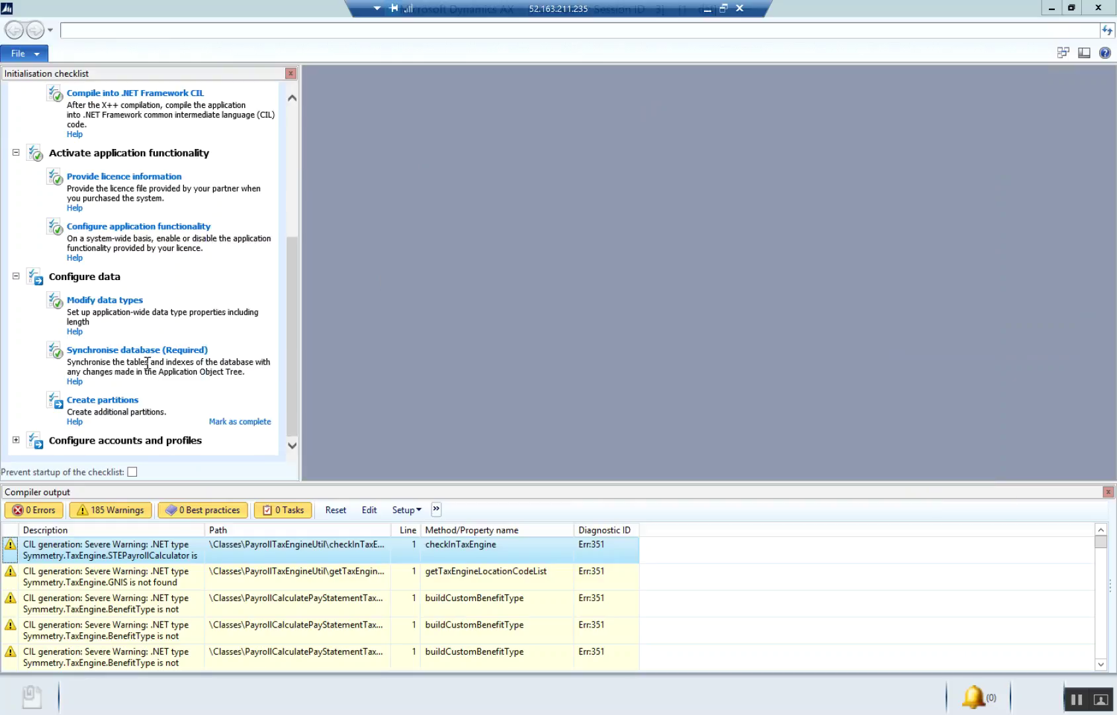
- Complete the Create partitions task with only the initial partition, and expand Configure accounts and profiles
click(102, 400)
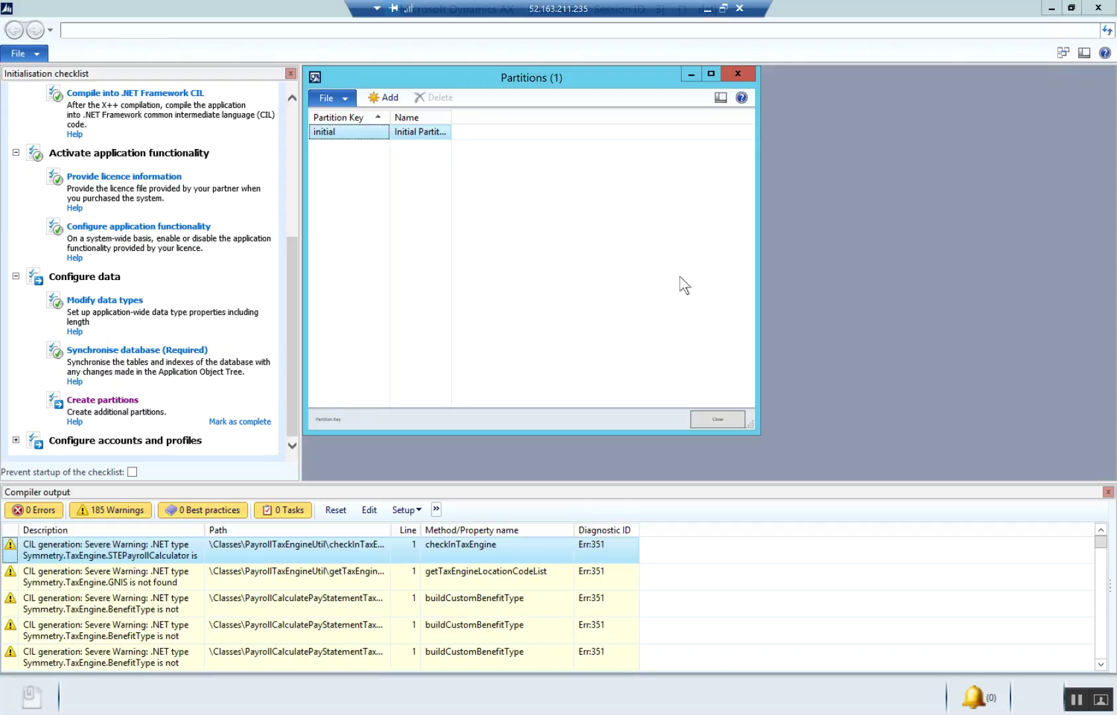
click(726, 418)
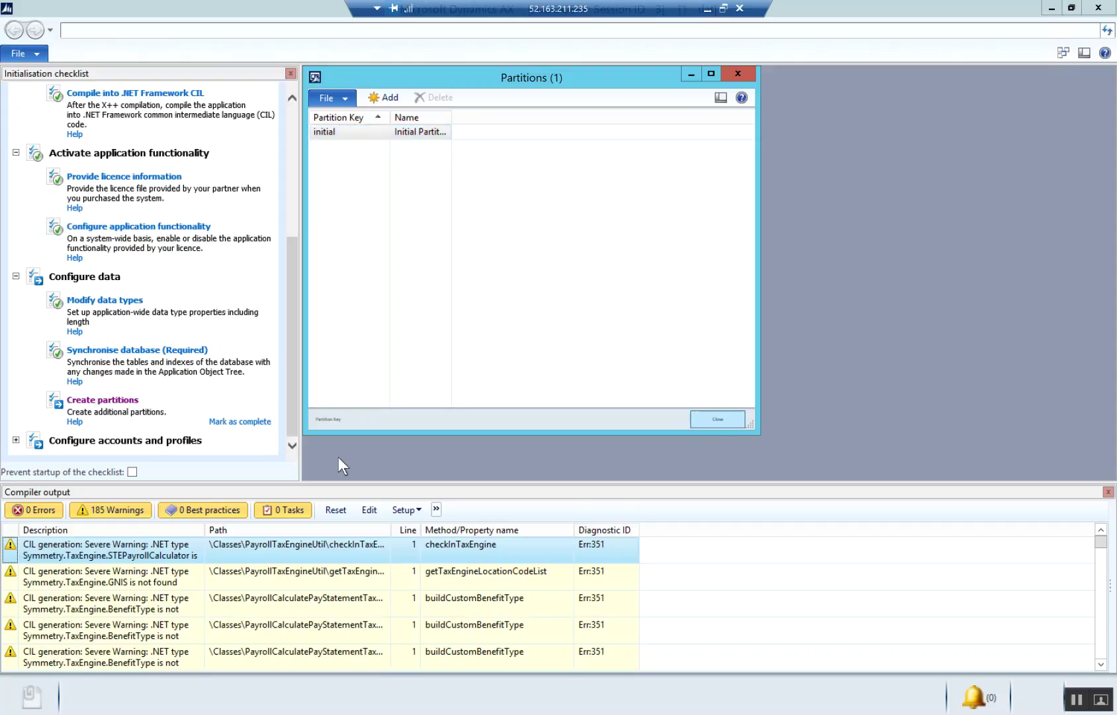
click(15, 442)
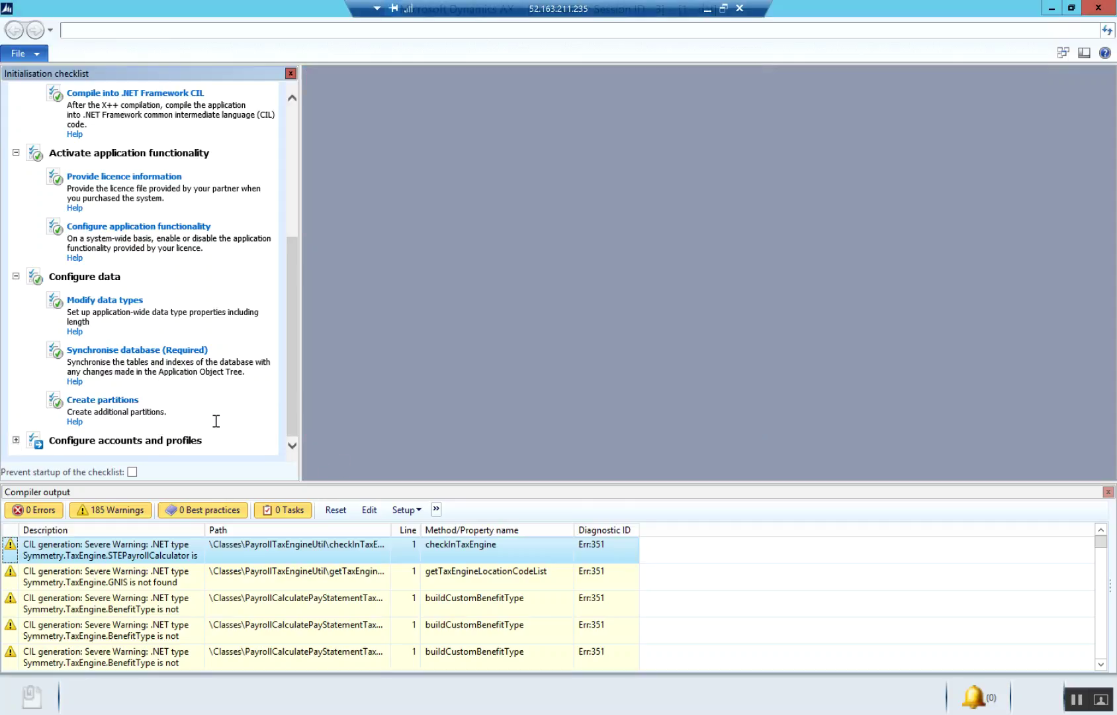
click(291, 445)
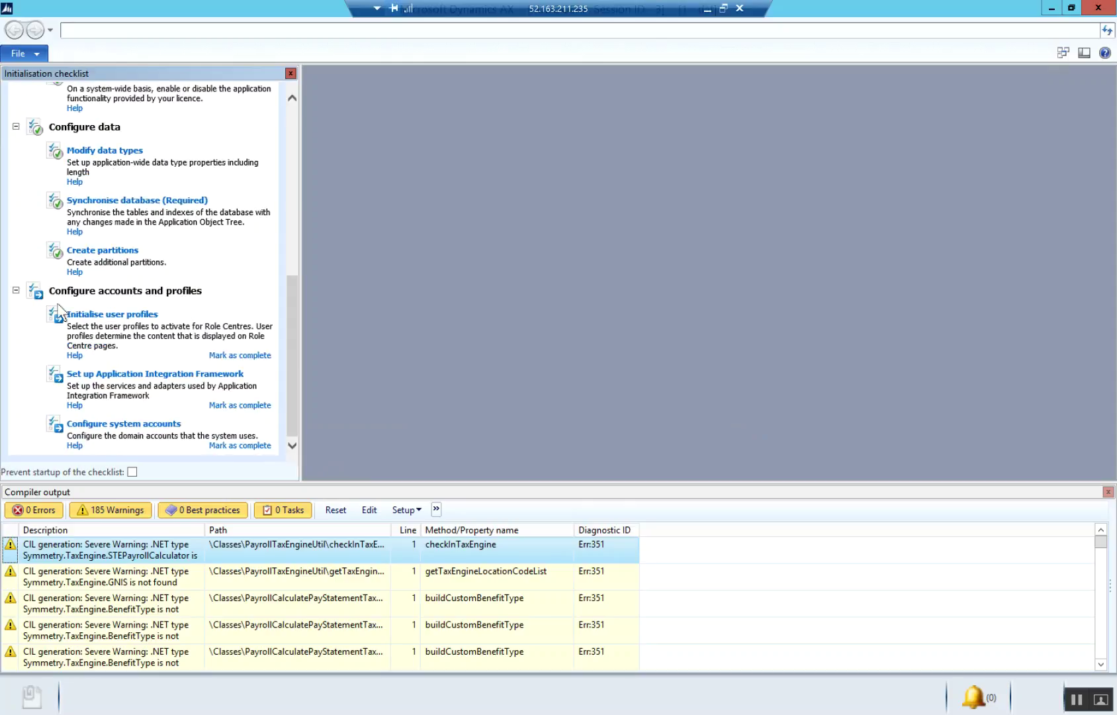
- Review the Initialise user profiles list, and initialise all of the listed profiles
click(132, 314)
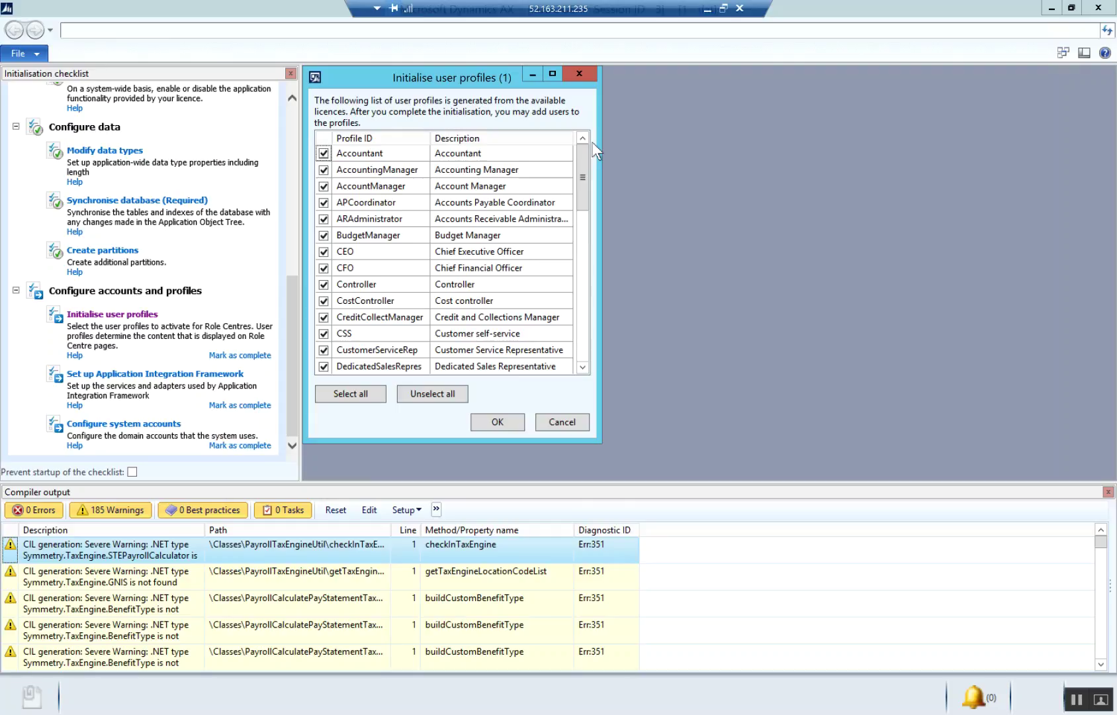
scroll(585, 212, down, 5)
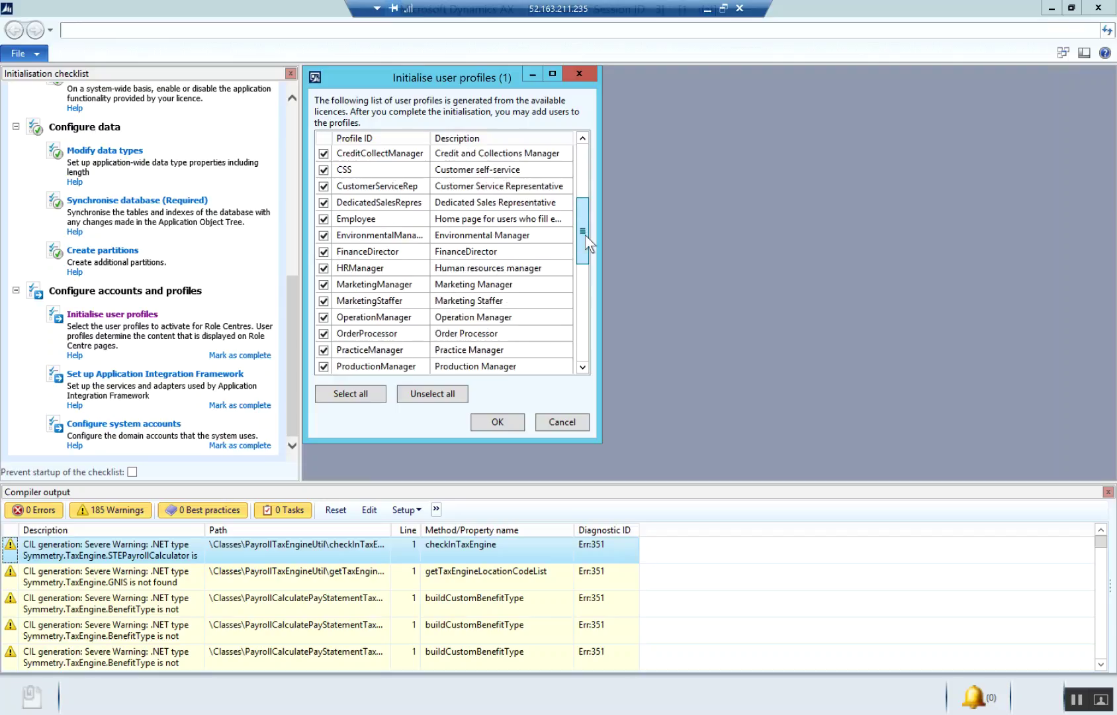
drag(585, 267, 586, 362)
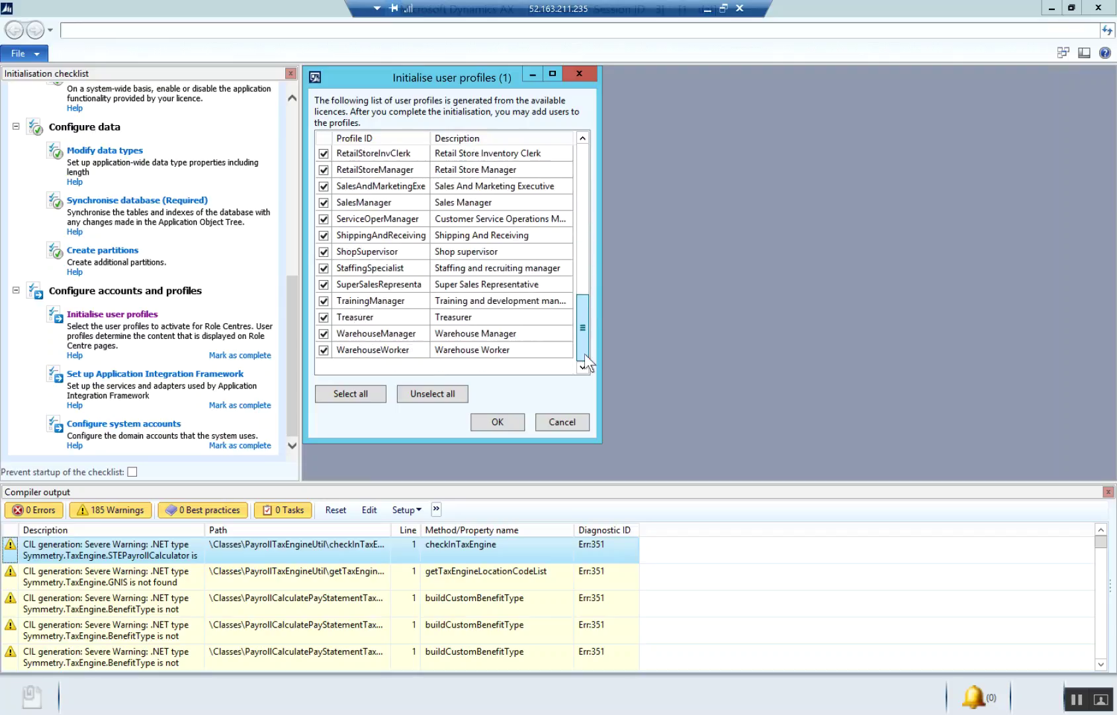
click(585, 151)
click(585, 144)
click(585, 144)
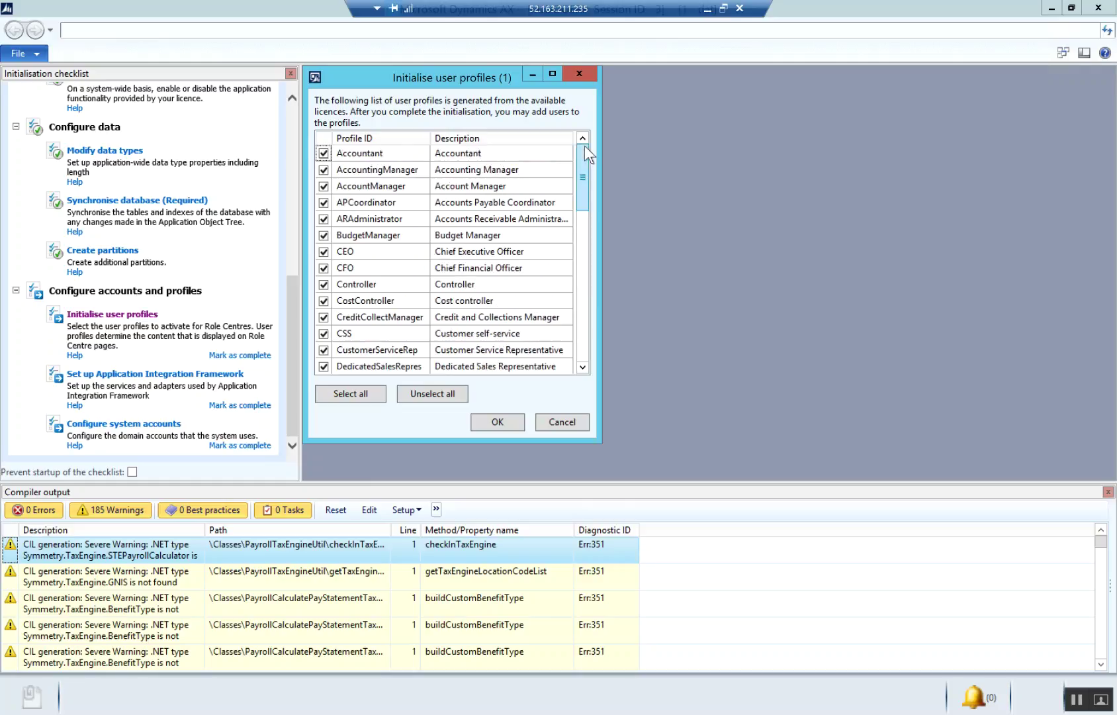
click(494, 422)
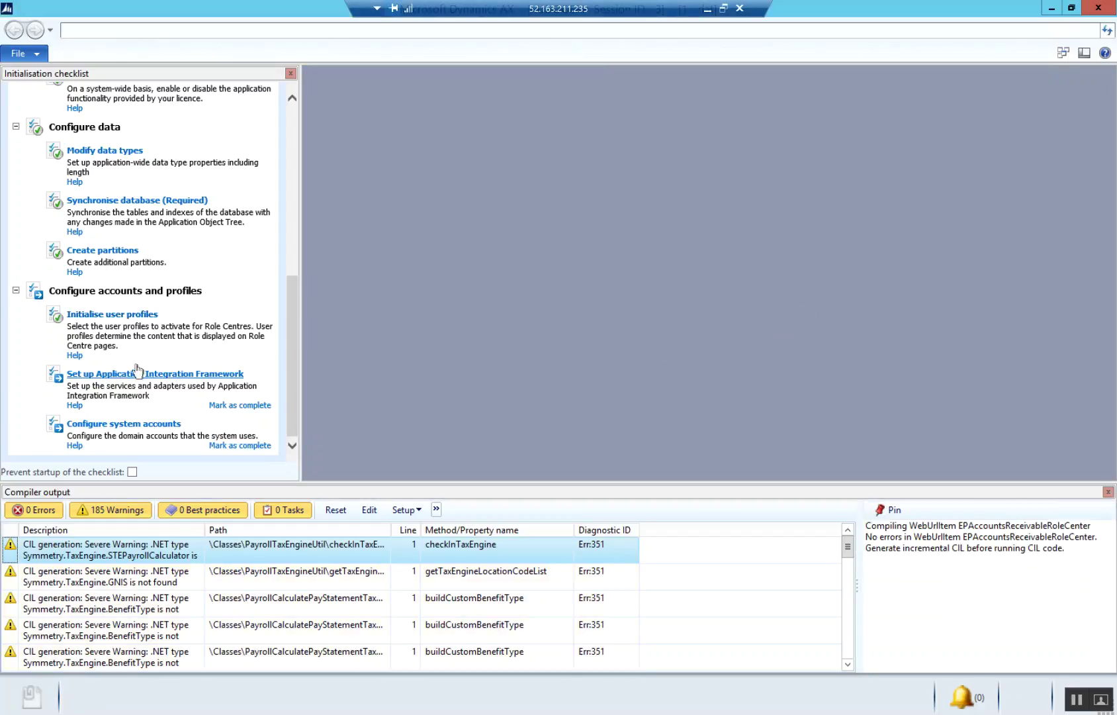
- Run Set up Application Integration Framework, and complete Configure system accounts with all the account fields left blank
click(134, 374)
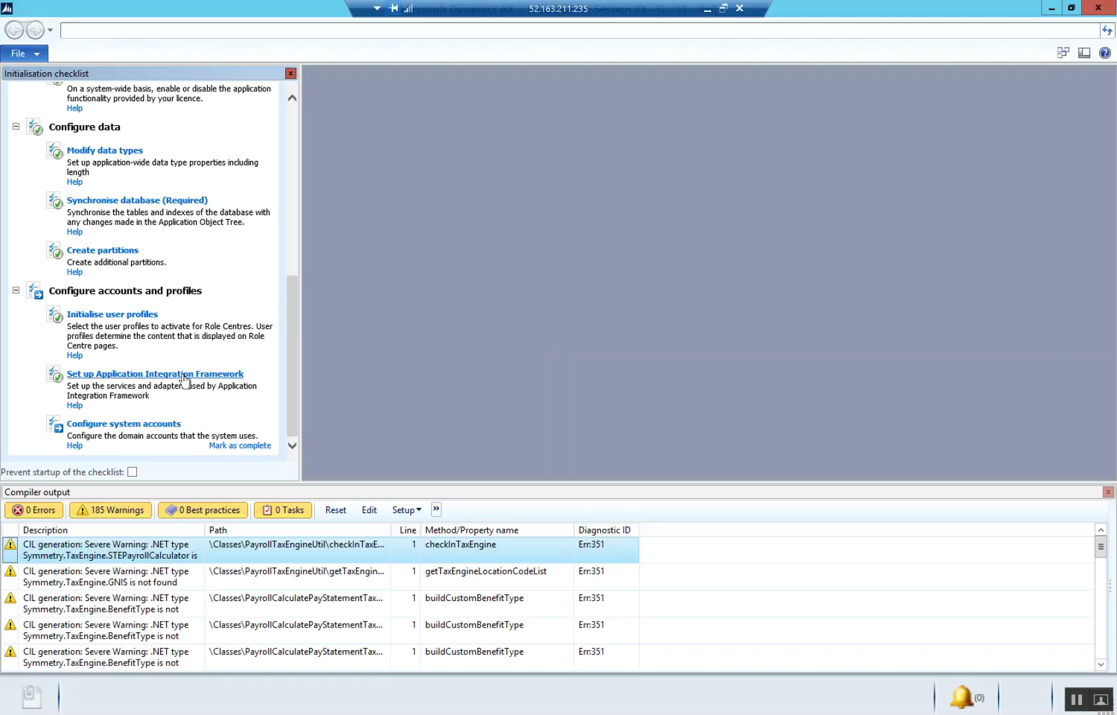
click(139, 421)
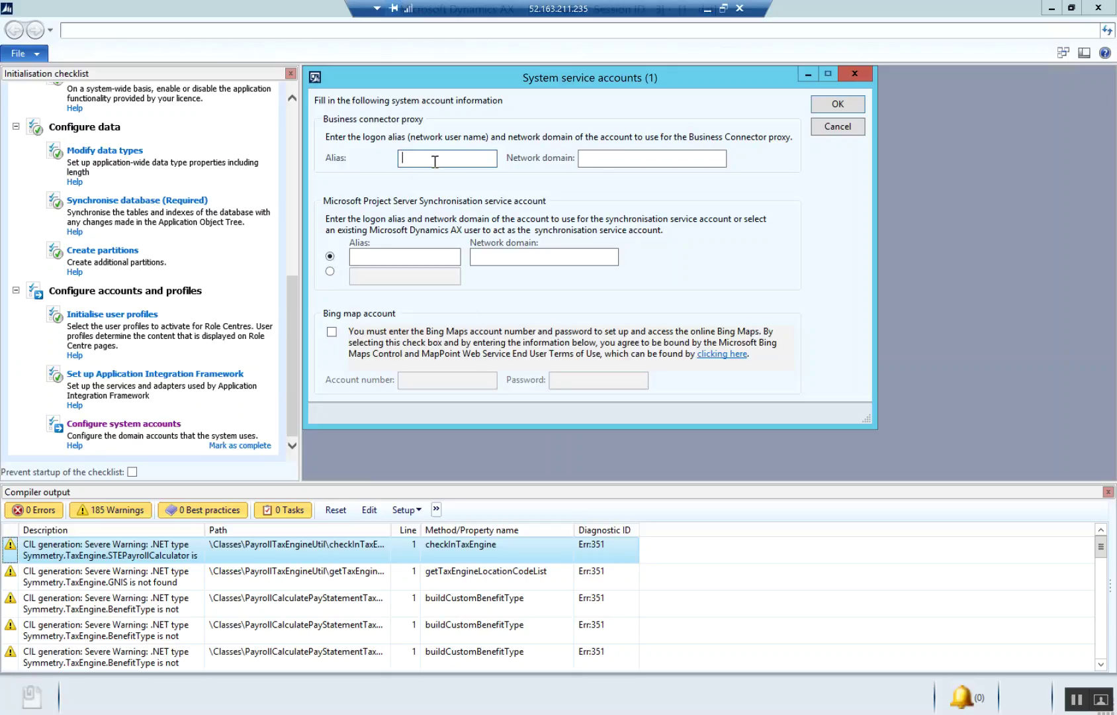
click(845, 107)
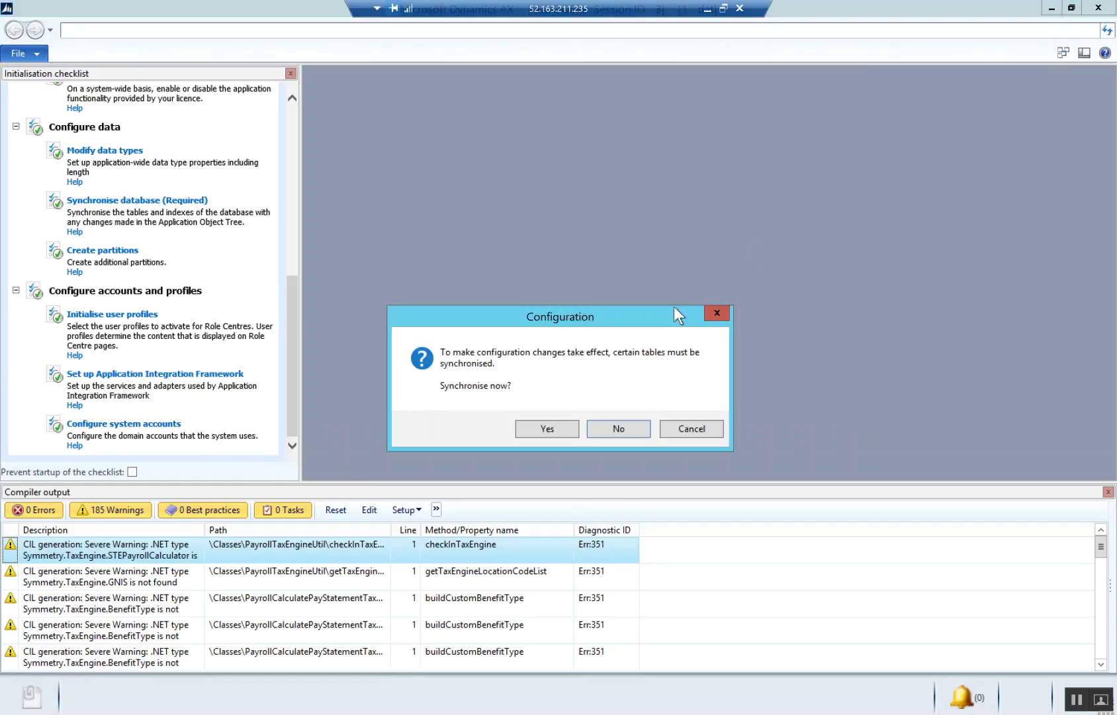
- Synchronise the tables for the configuration changes, and dismiss the Synchronise database window and its Infolog
drag(580, 308, 613, 273)
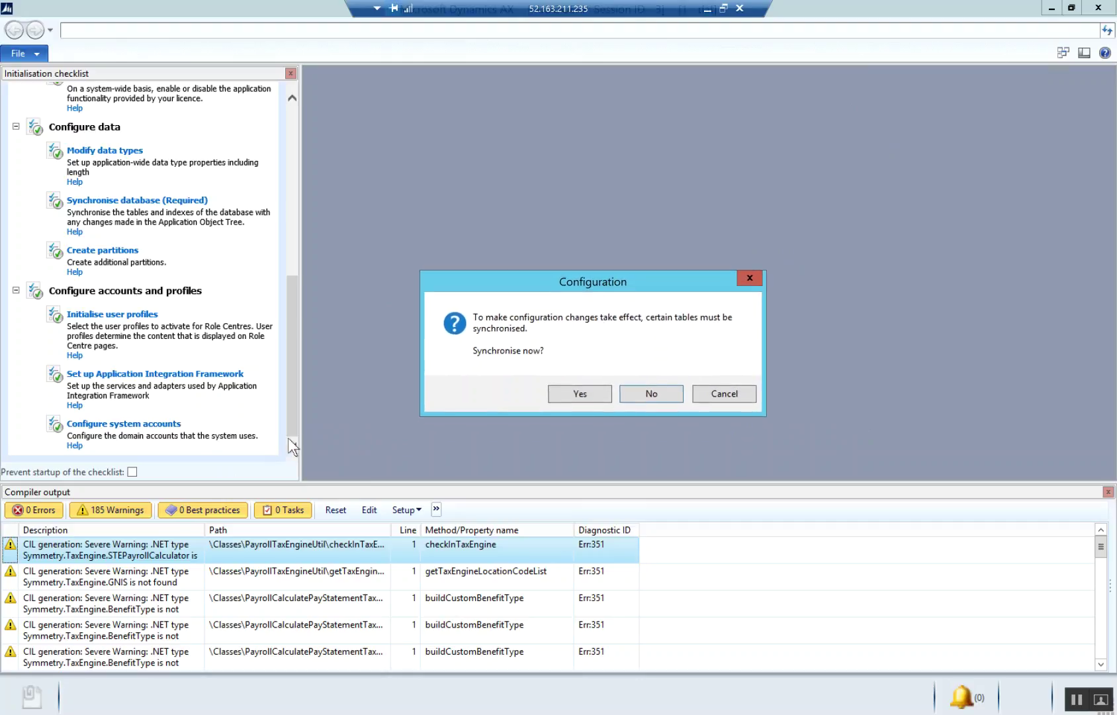
click(574, 393)
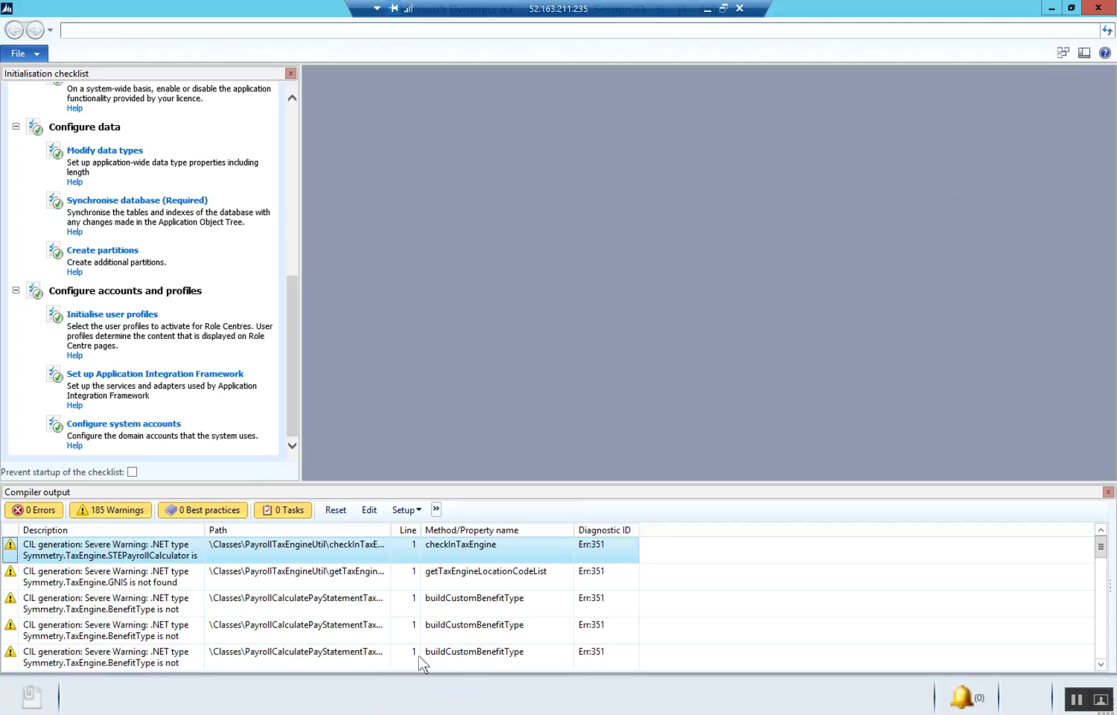
mouse_move(360, 714)
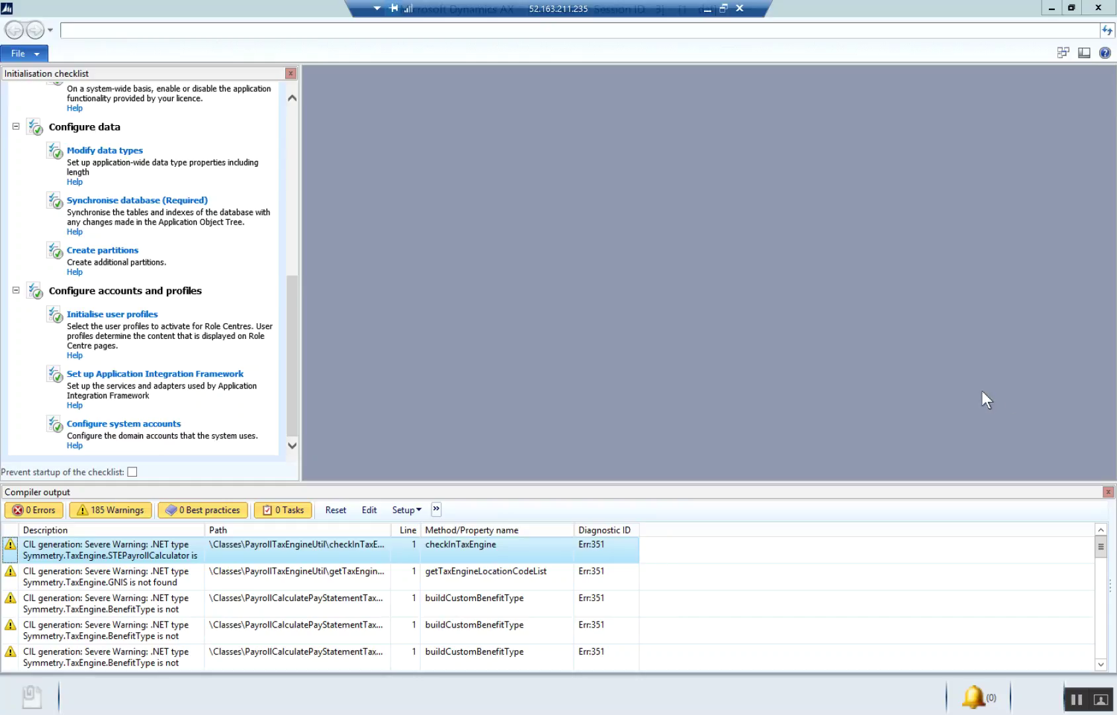
click(340, 714)
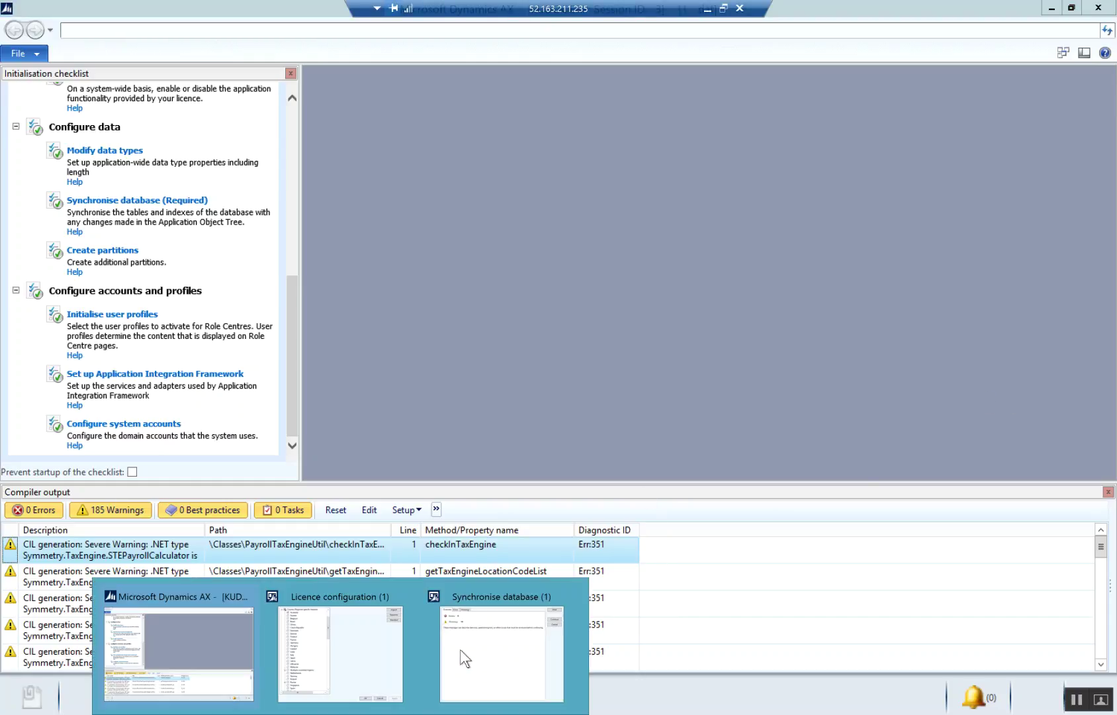
click(475, 649)
click(816, 145)
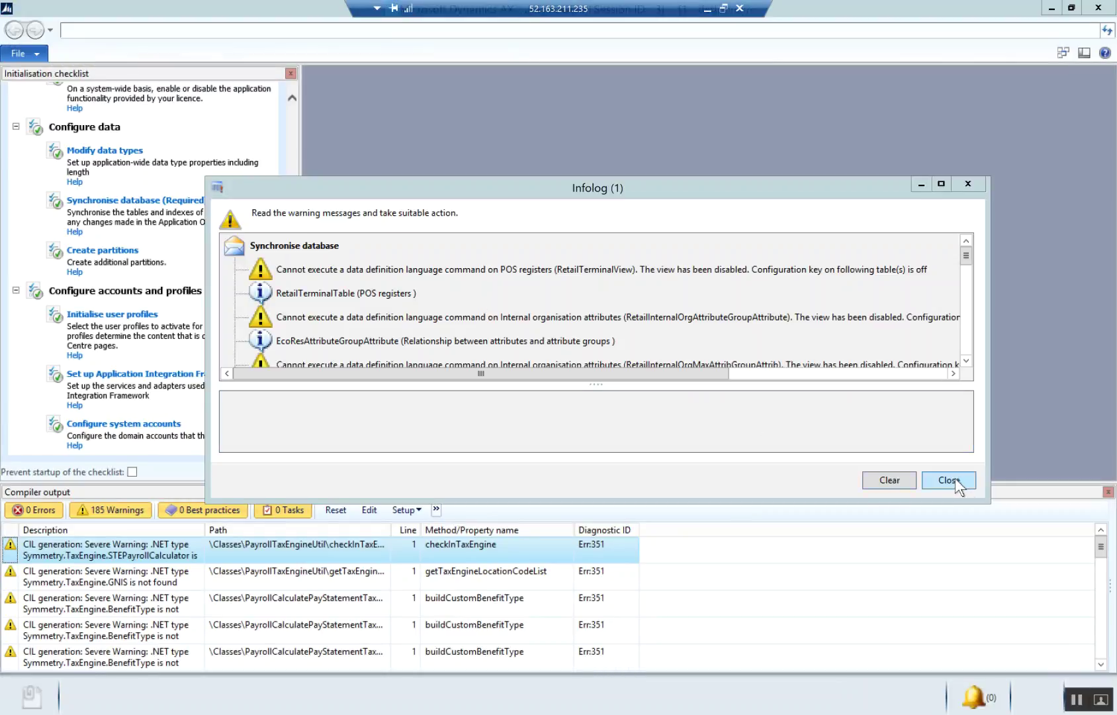
click(957, 483)
- Dismiss the remaining Licence configuration window, and restart Microsoft Dynamics AX in a maximised window
mouse_move(415, 626)
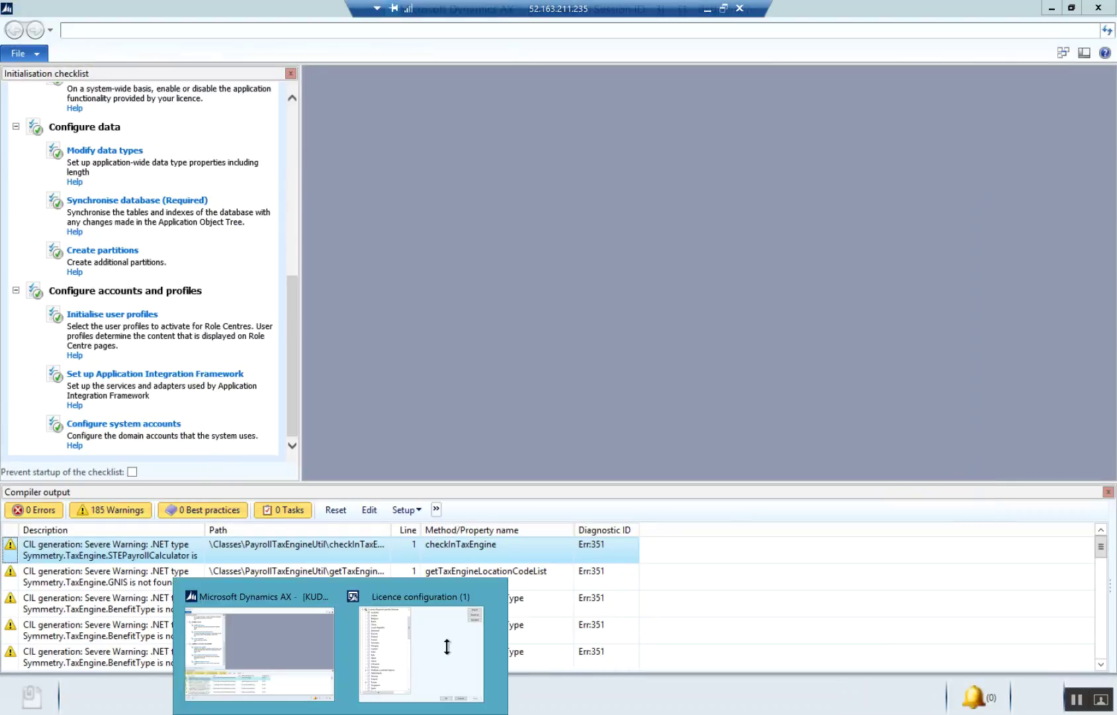
click(471, 639)
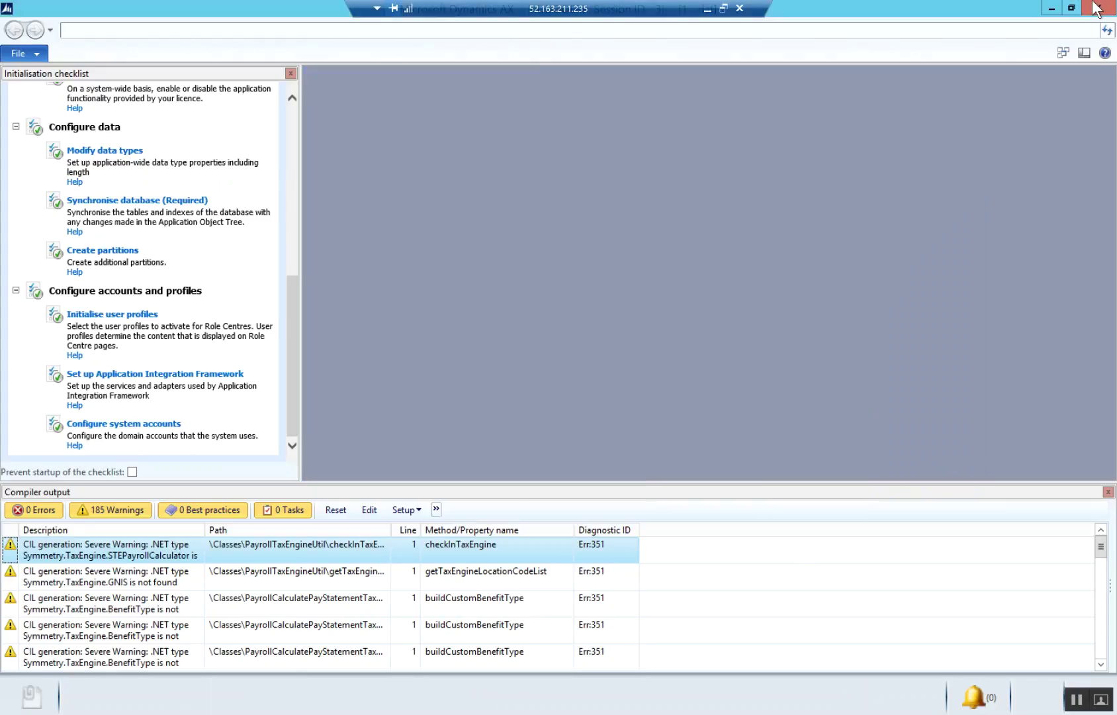
click(1096, 6)
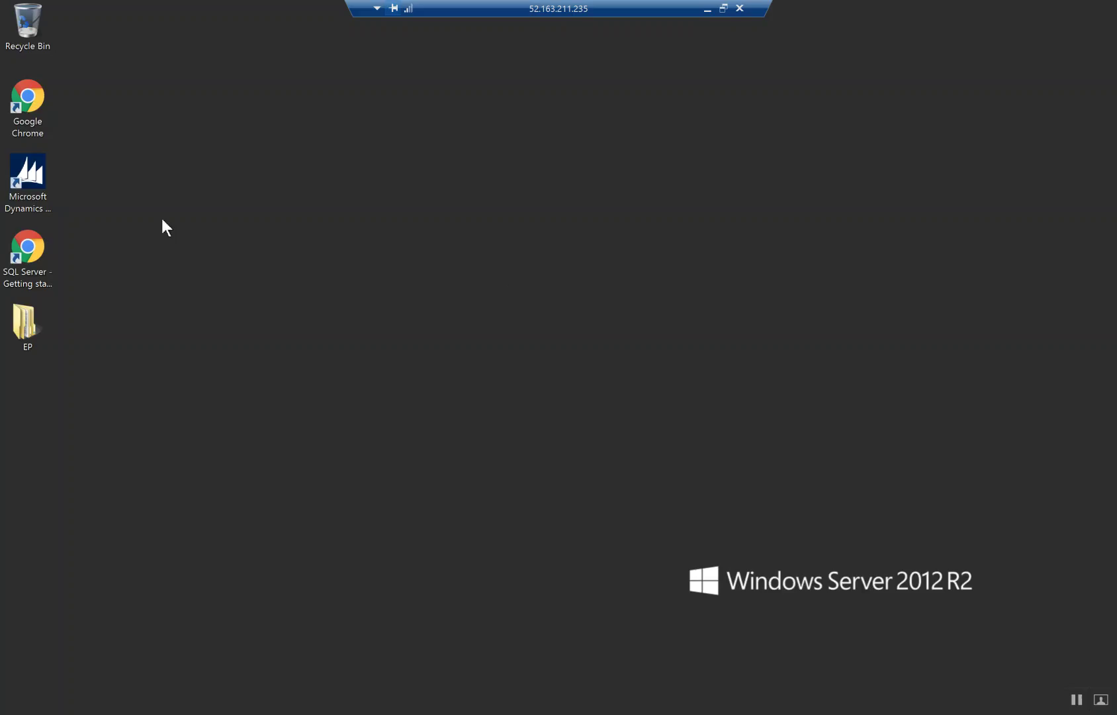
double_click(54, 182)
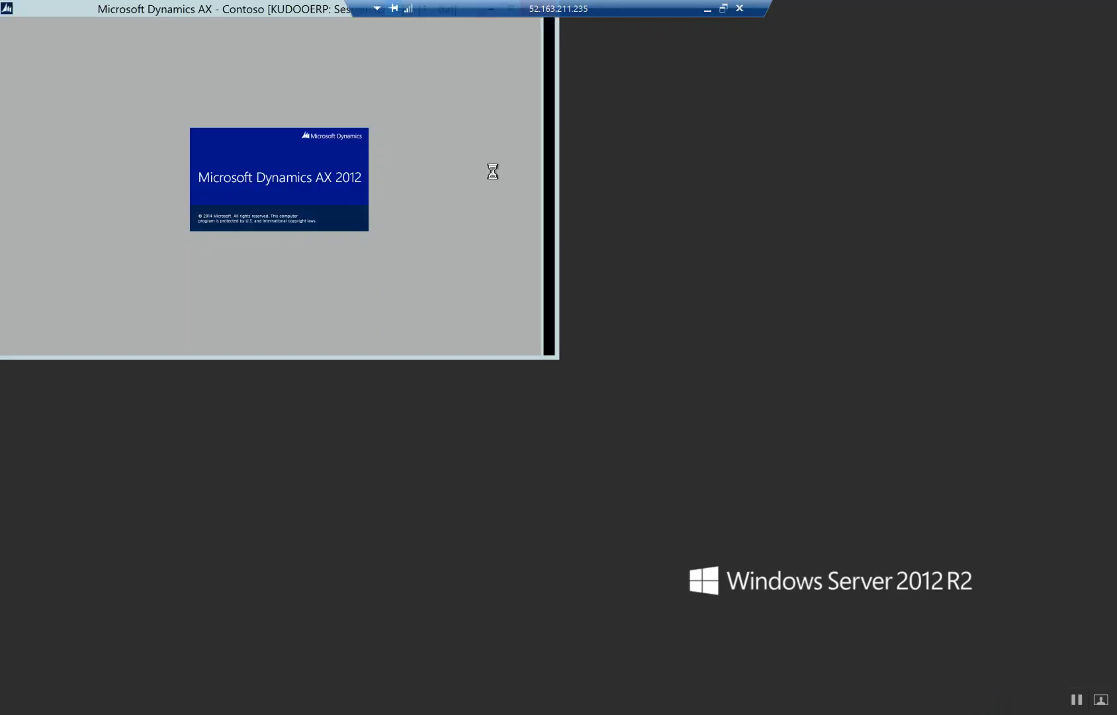
double_click(304, 10)
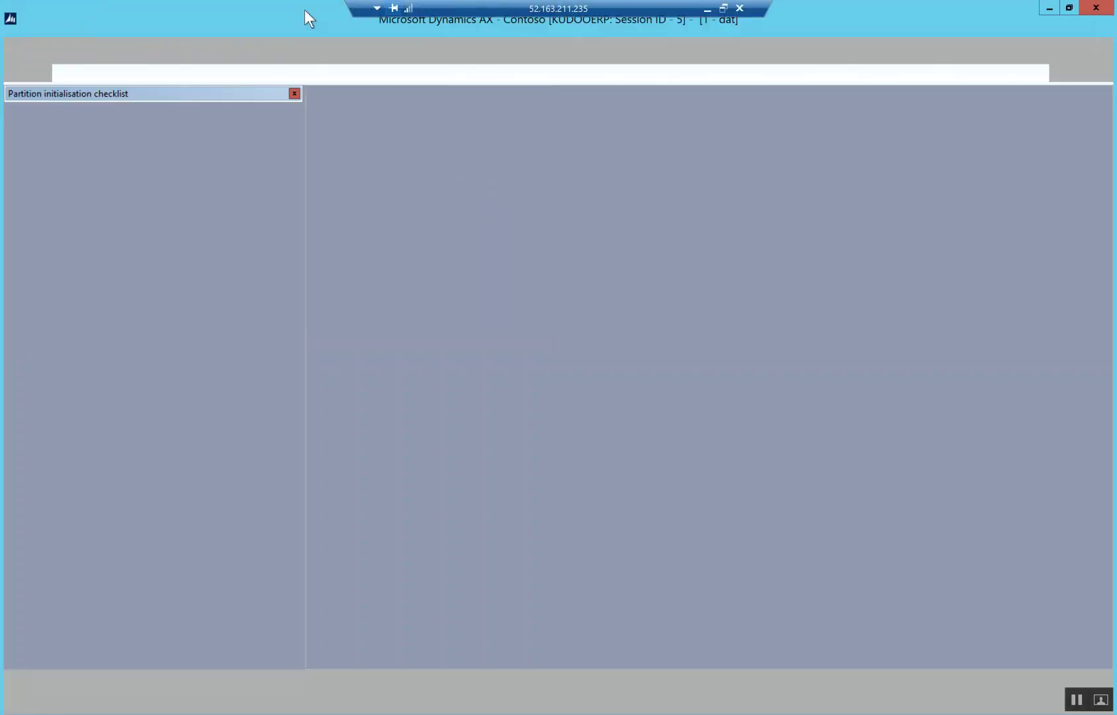
- Under Initialise partition, complete Configure partition accounts with a blank workflow execution account, and run Create reference data
click(16, 173)
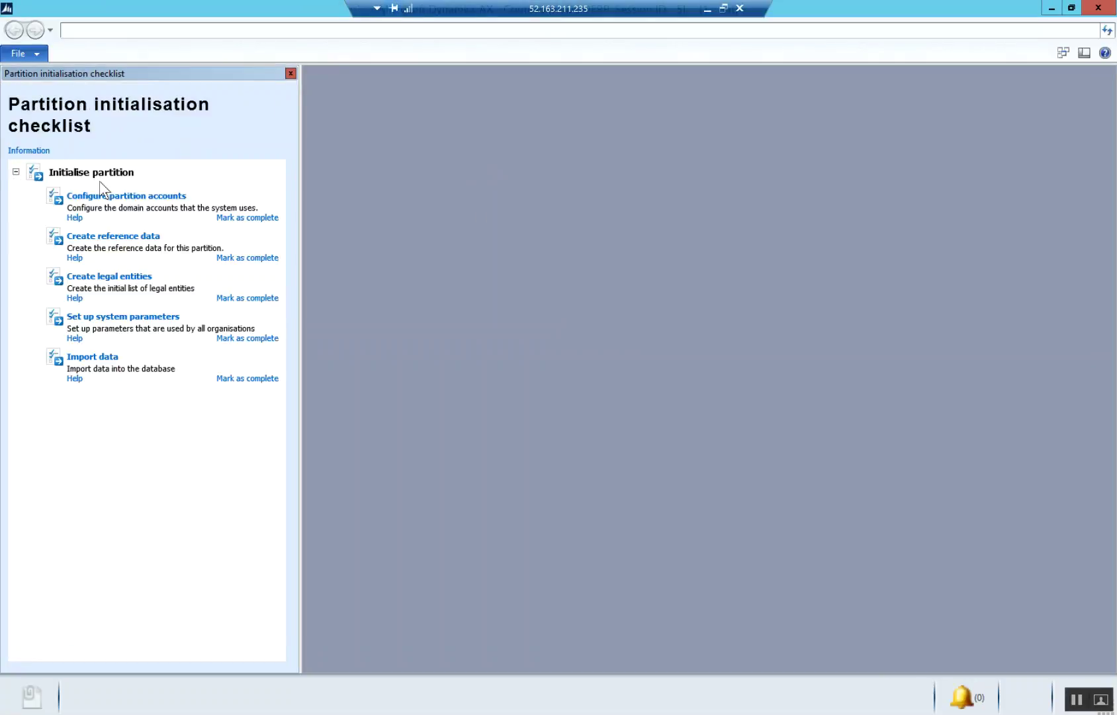
click(140, 197)
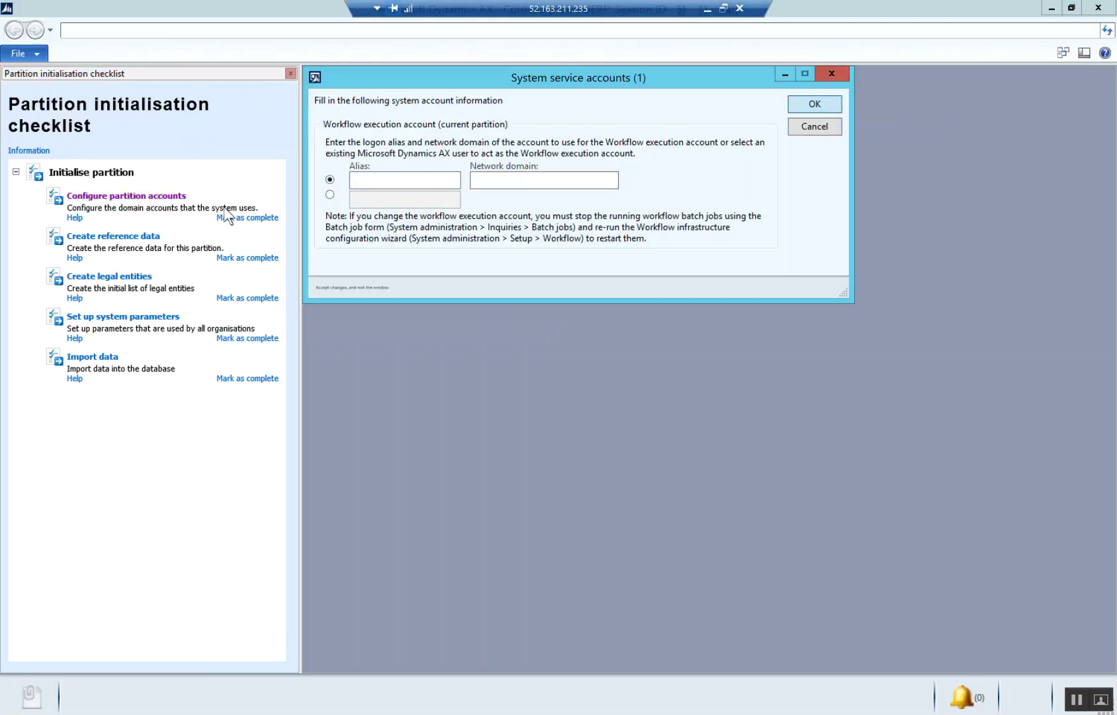
key(Return)
click(93, 238)
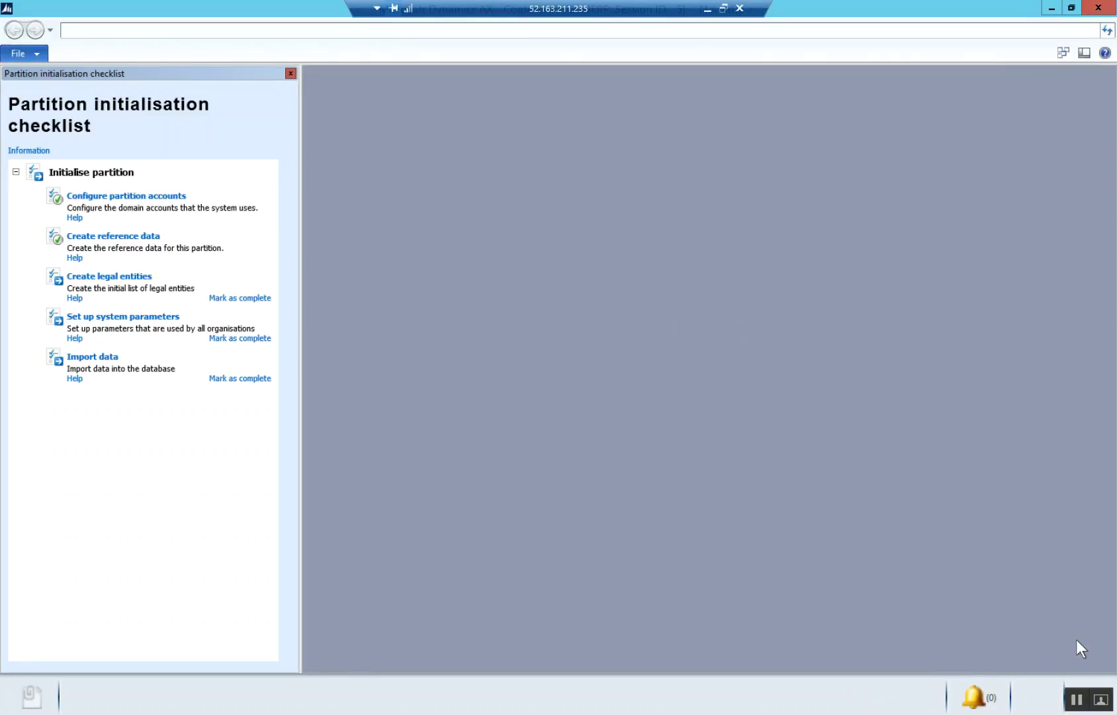
- Open Create legal entities from the checklist, and move and enlarge the Legal entities window so its full form is accessible
click(104, 277)
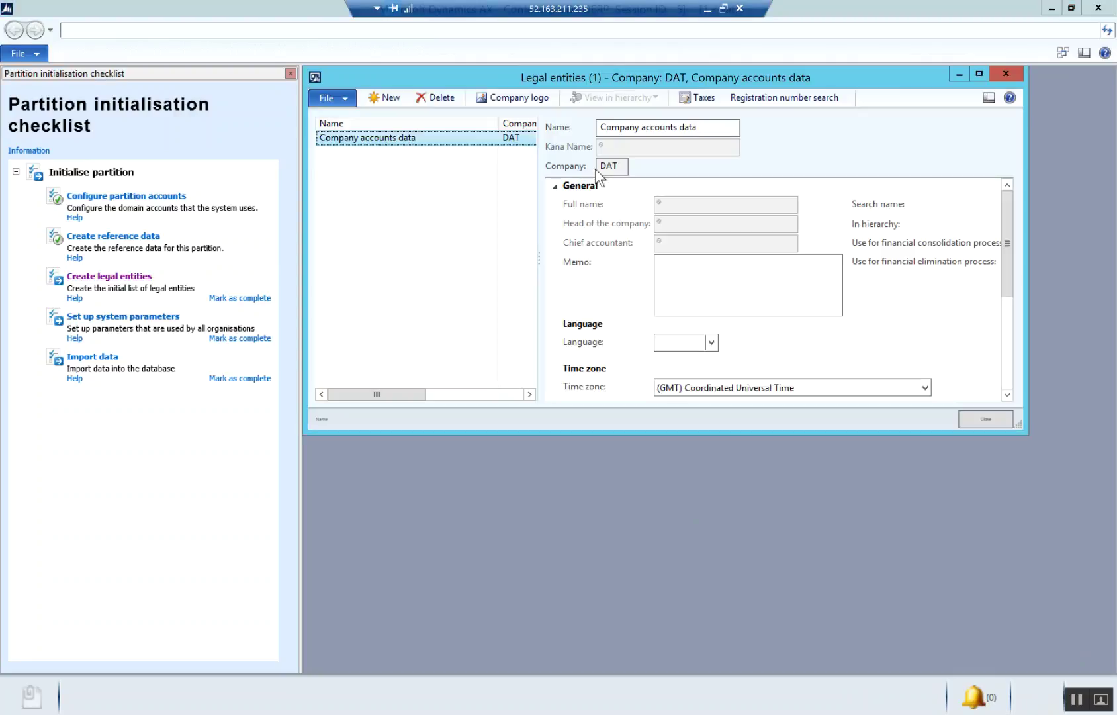
drag(519, 71, 313, 71)
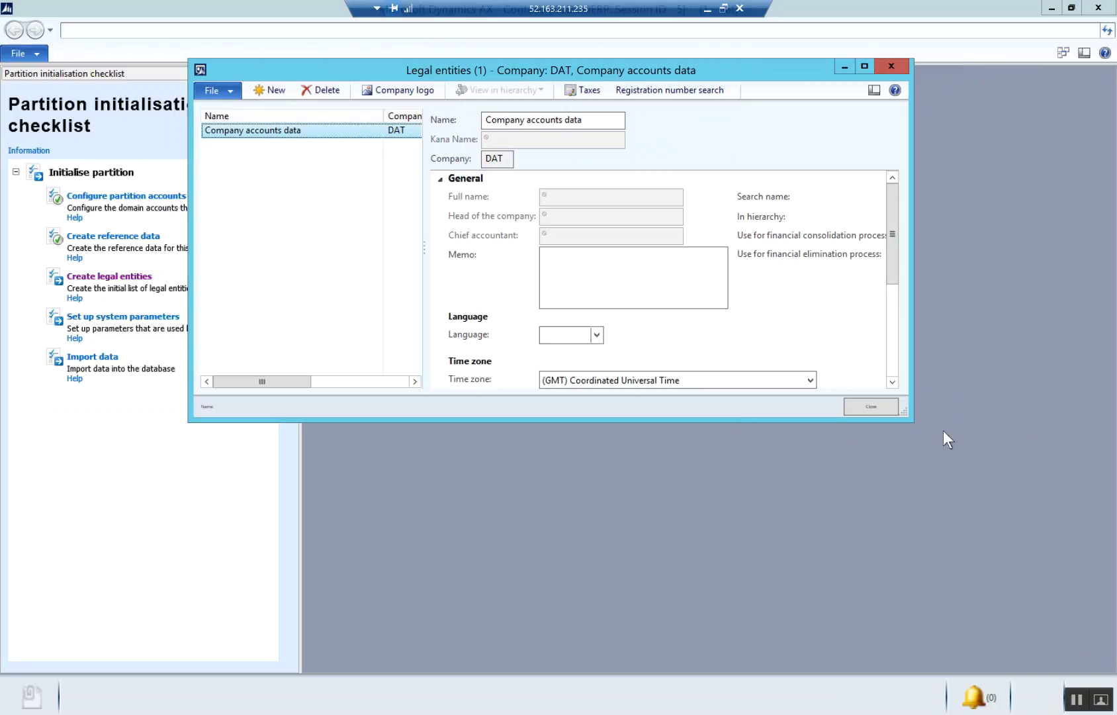
drag(911, 417, 1029, 579)
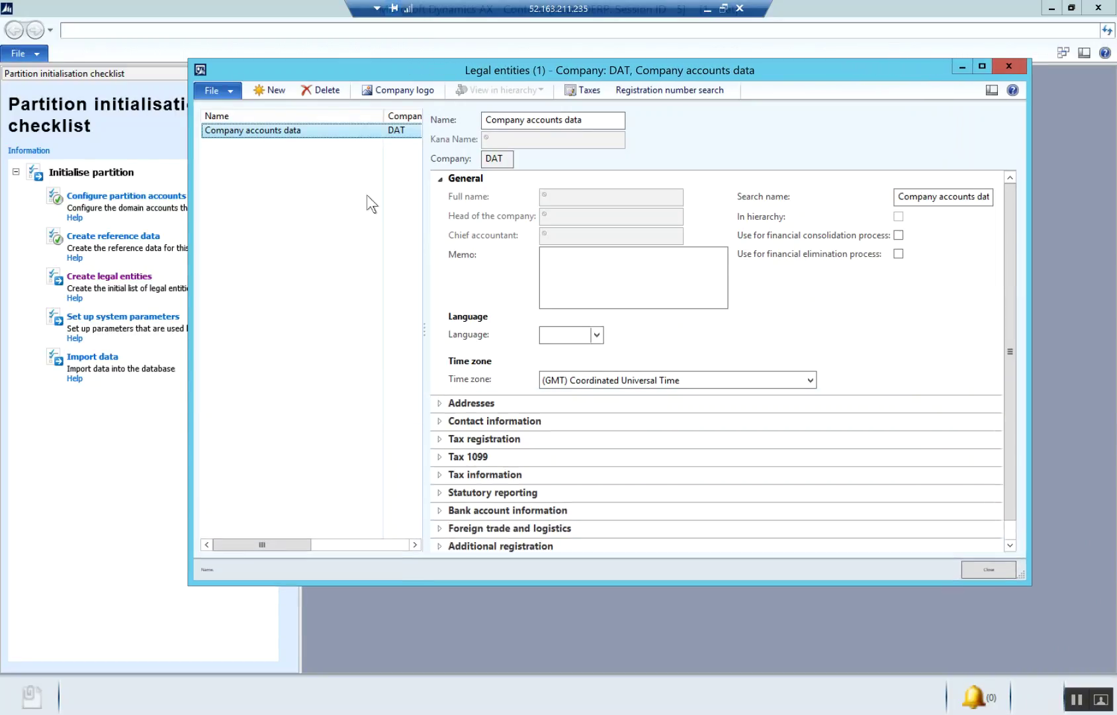
- Create a legal entity named Kudoo Cloud with company KDO and country/region AUS (Australia)
click(272, 91)
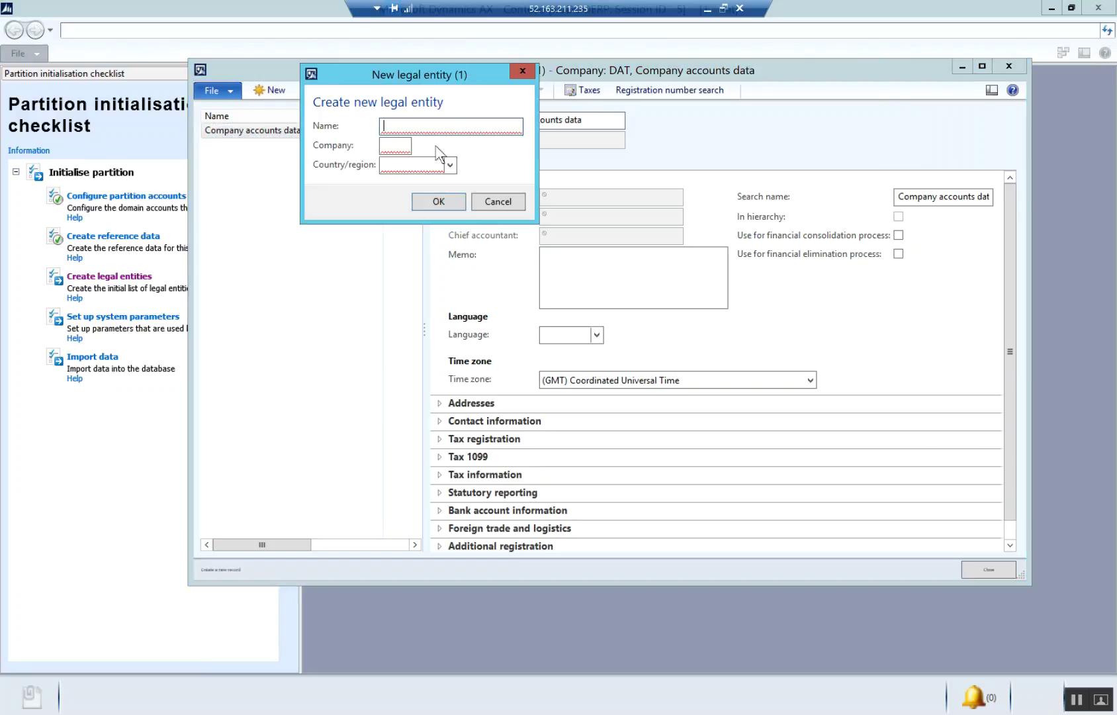
text(Kudoo Cloud)
key(Tab)
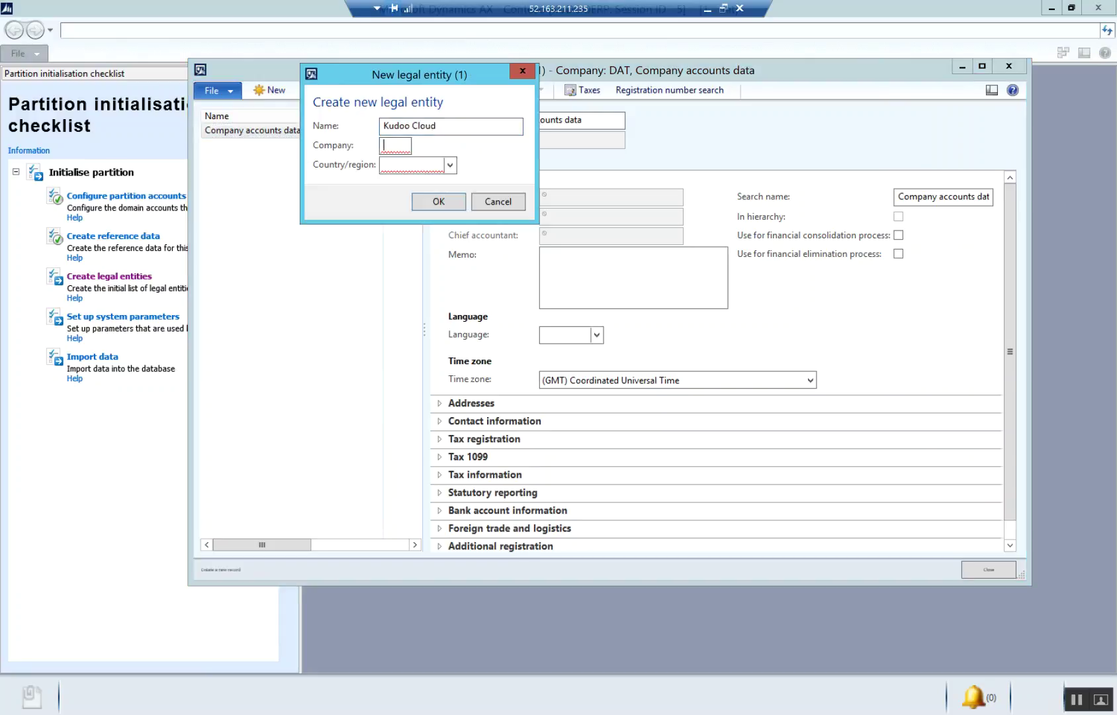
text(KDO)
click(450, 166)
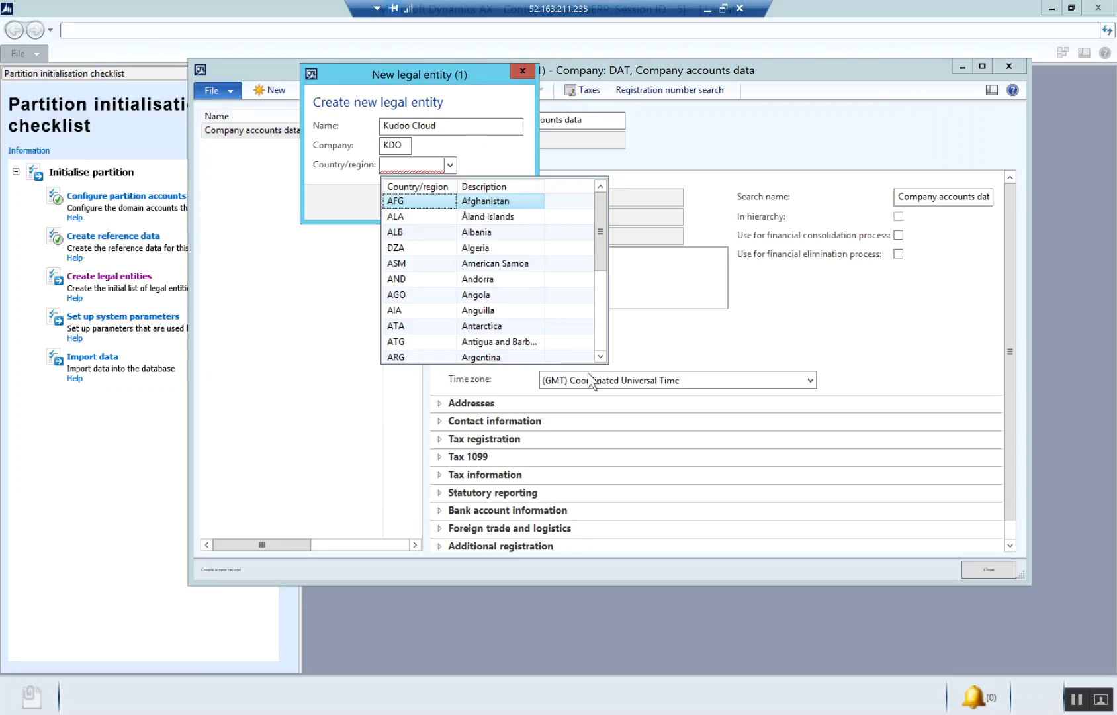
click(601, 357)
click(600, 356)
click(601, 356)
click(601, 357)
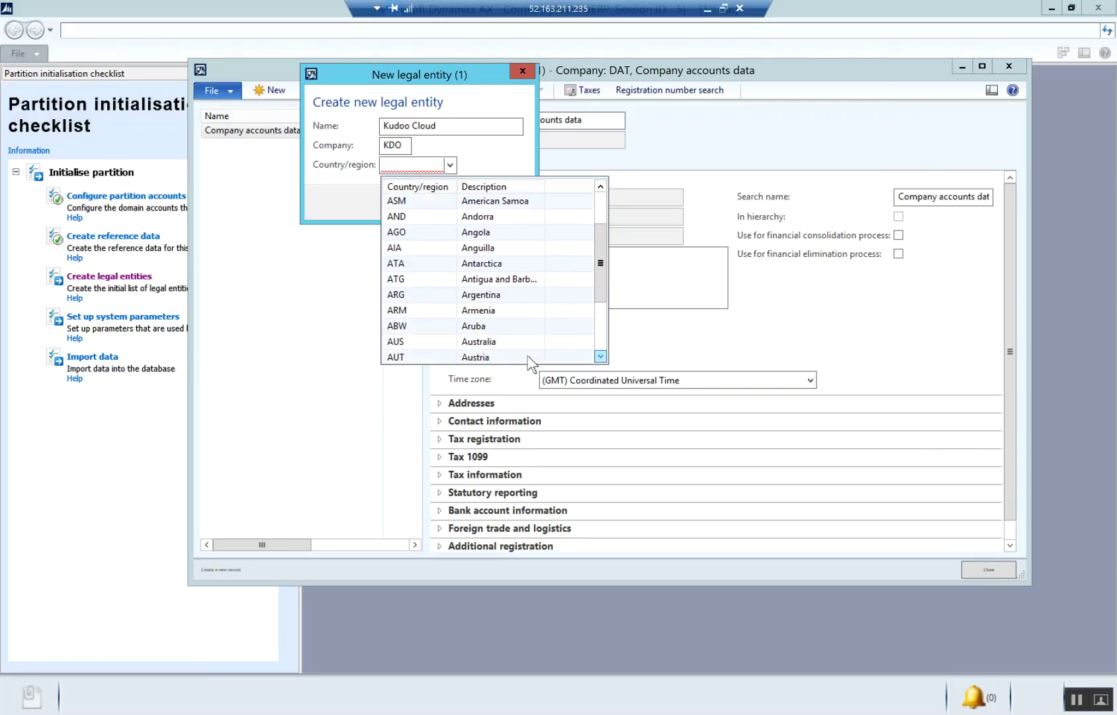
click(497, 341)
click(432, 204)
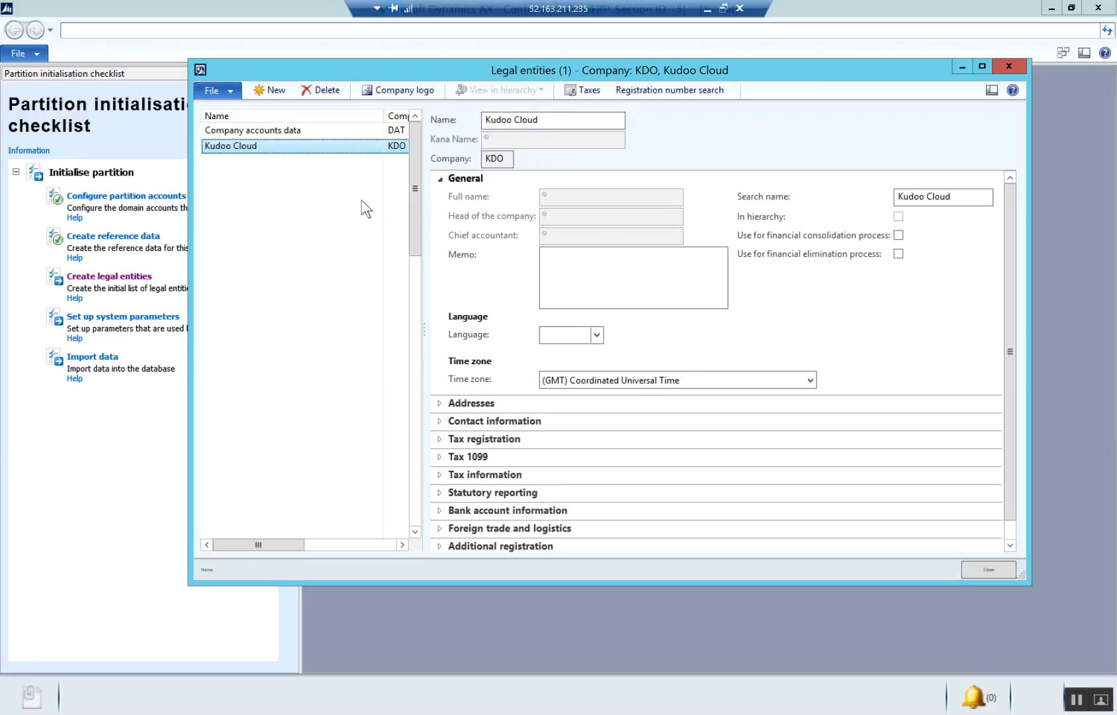
- Create a legal entity named Murdoch Productions with company MRD and country/region AUS (Australia), and close the Legal entities window
click(262, 90)
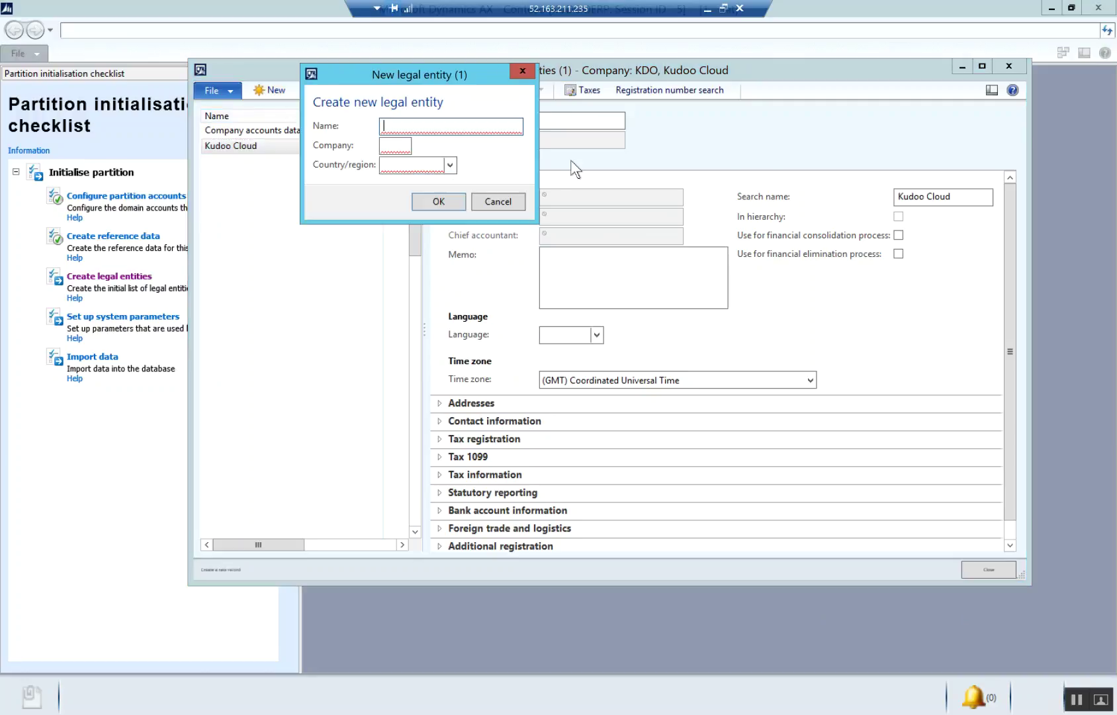
text(Murdoch P)
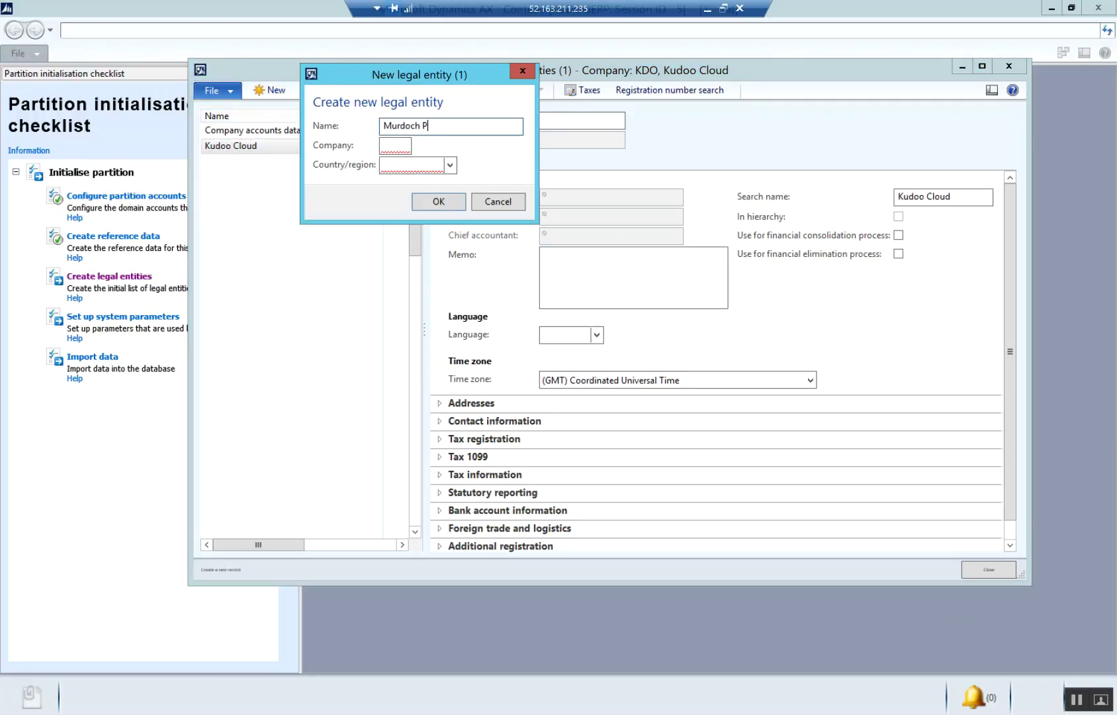
text(roductionsMRD)
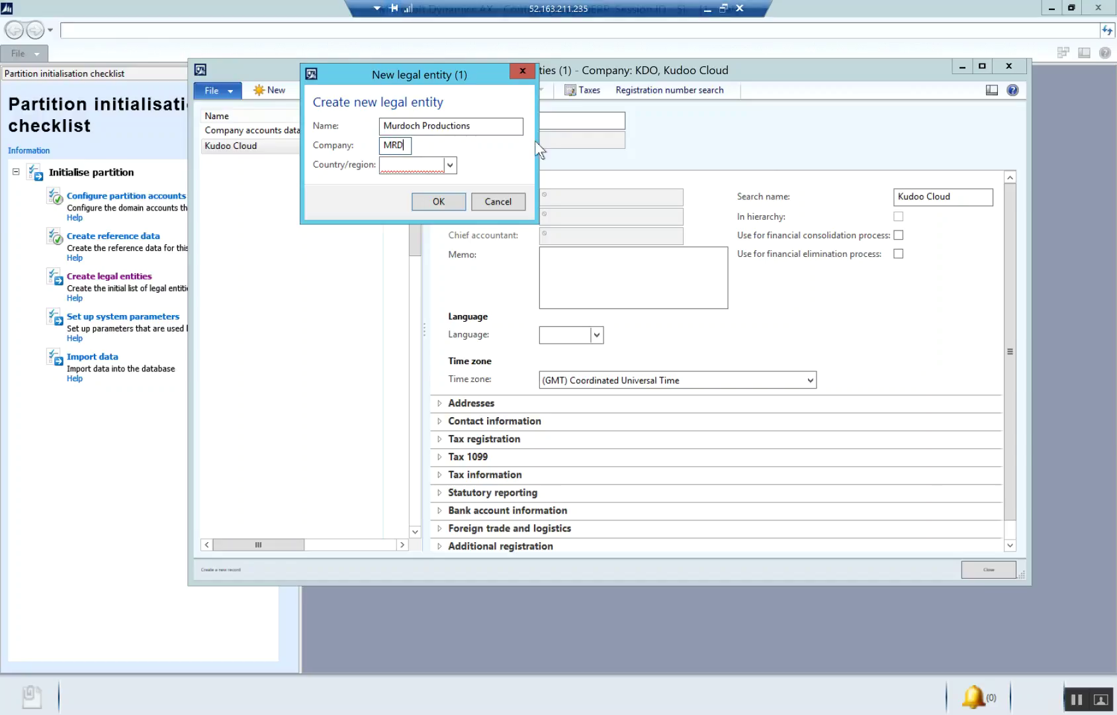
click(450, 165)
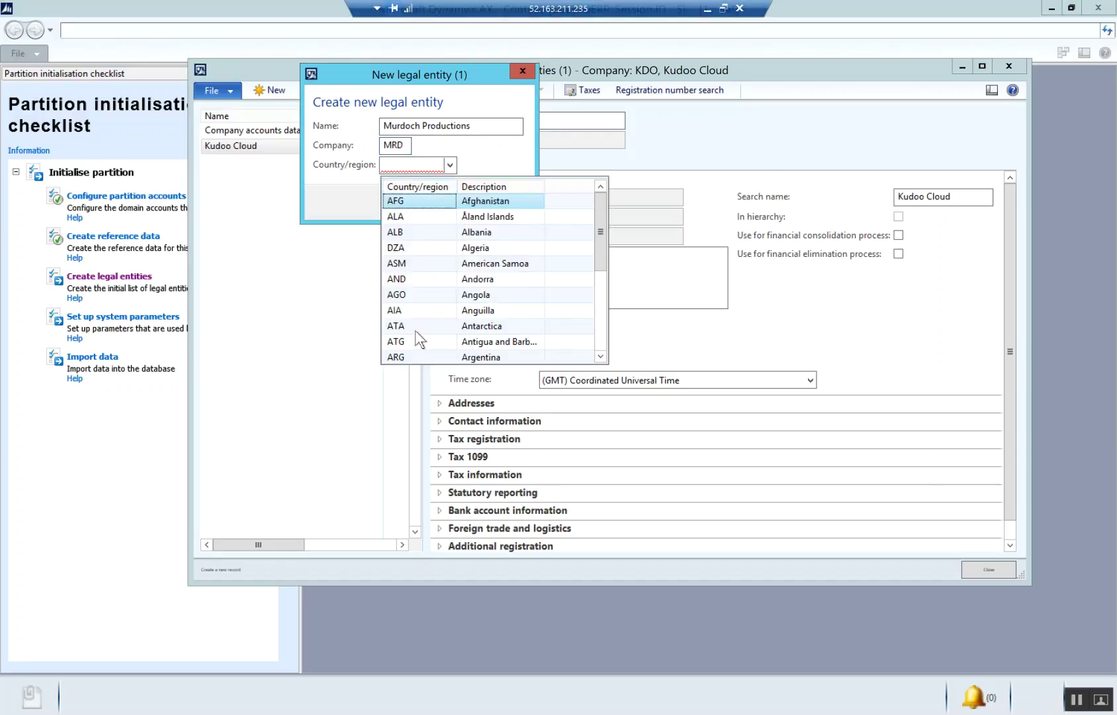
click(600, 357)
click(600, 357)
click(600, 356)
click(600, 357)
click(600, 357)
click(479, 328)
click(439, 202)
click(1008, 66)
- Set the system language to en-au under Set up system parameters, and dismiss the form and the Infolog
click(124, 320)
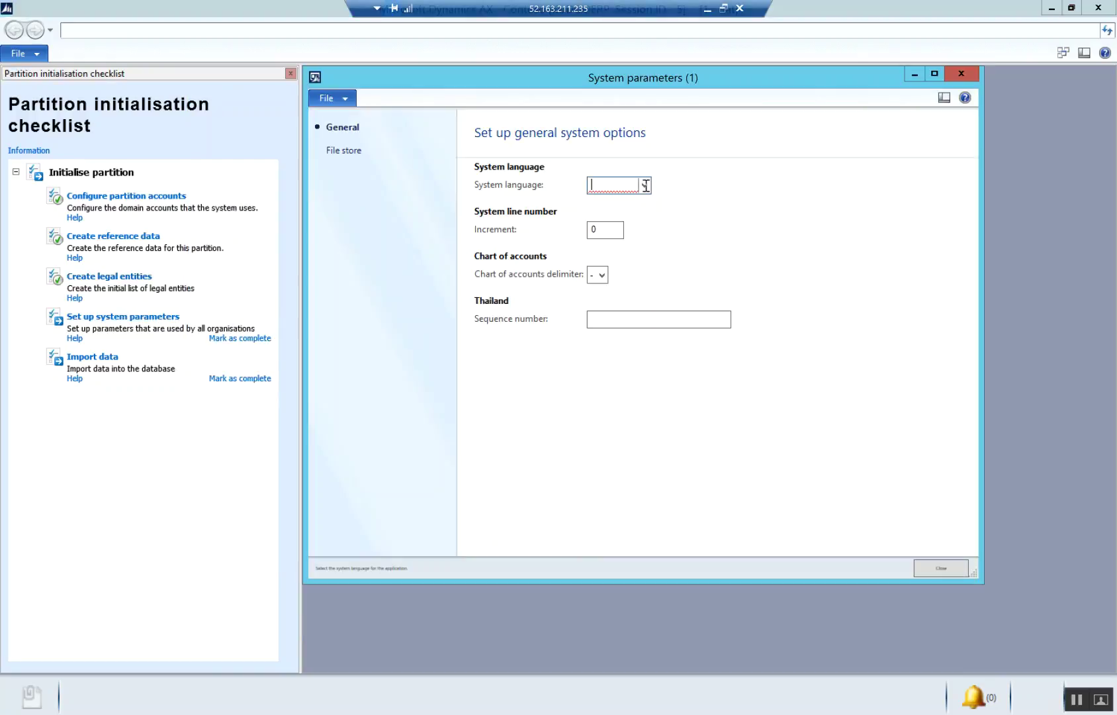
click(646, 187)
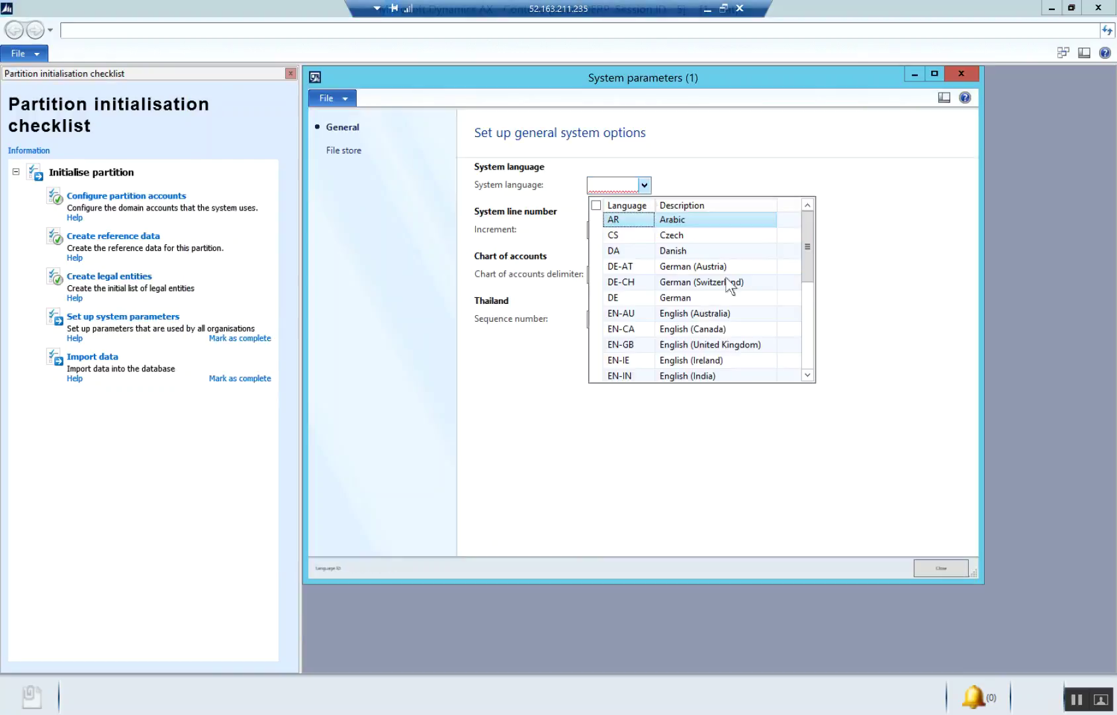
click(696, 316)
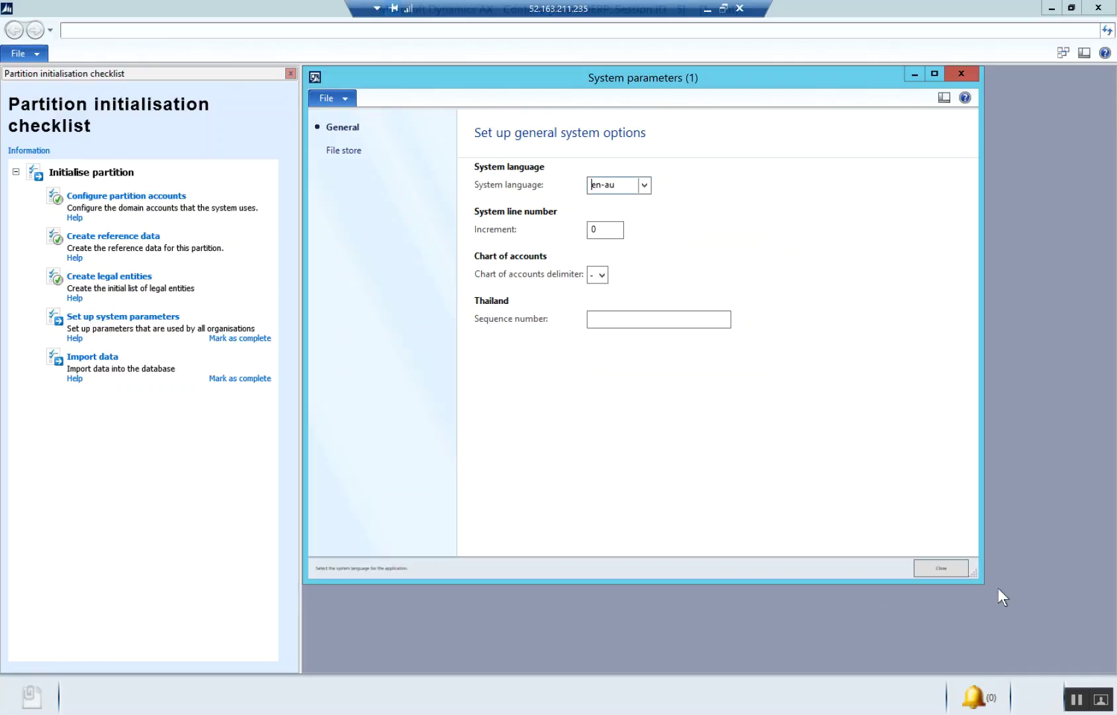
click(947, 568)
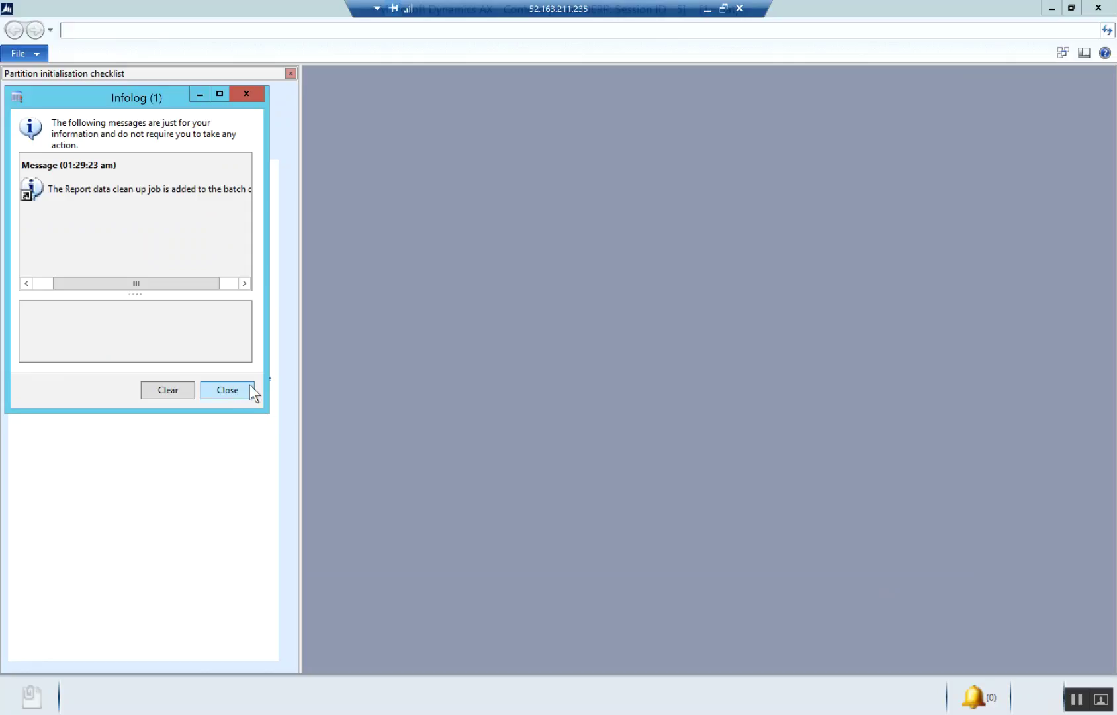
click(227, 390)
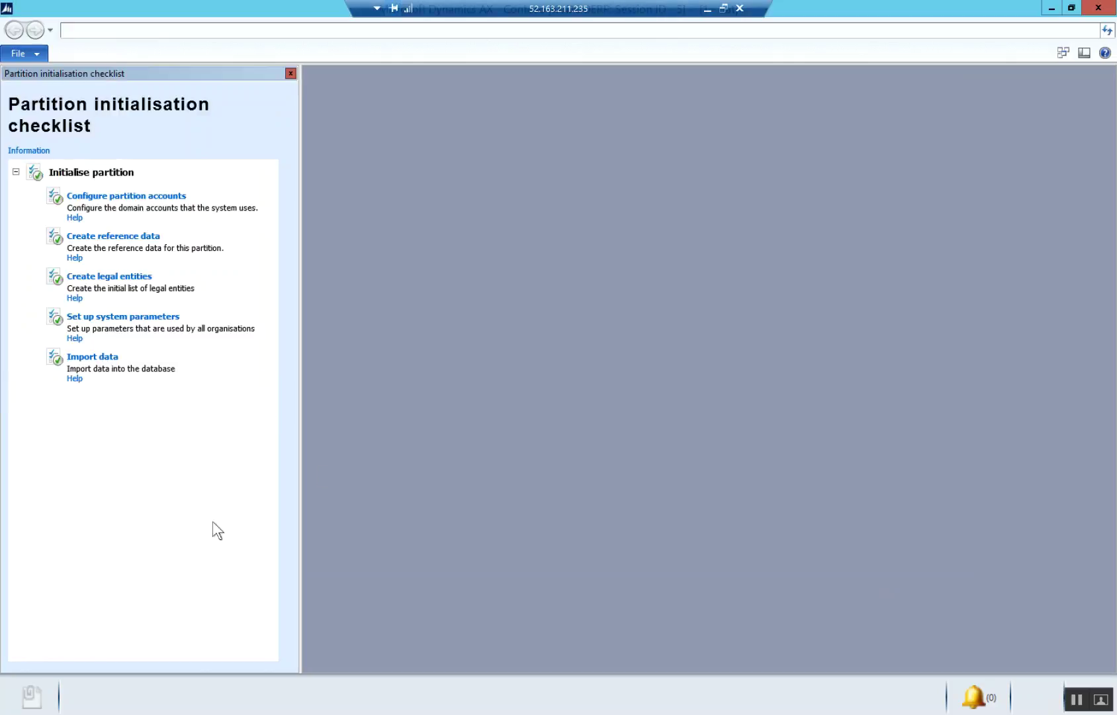
- Restart Microsoft Dynamics AX, and decline to join the Customer Experience Improvement Programme at this time
click(1098, 8)
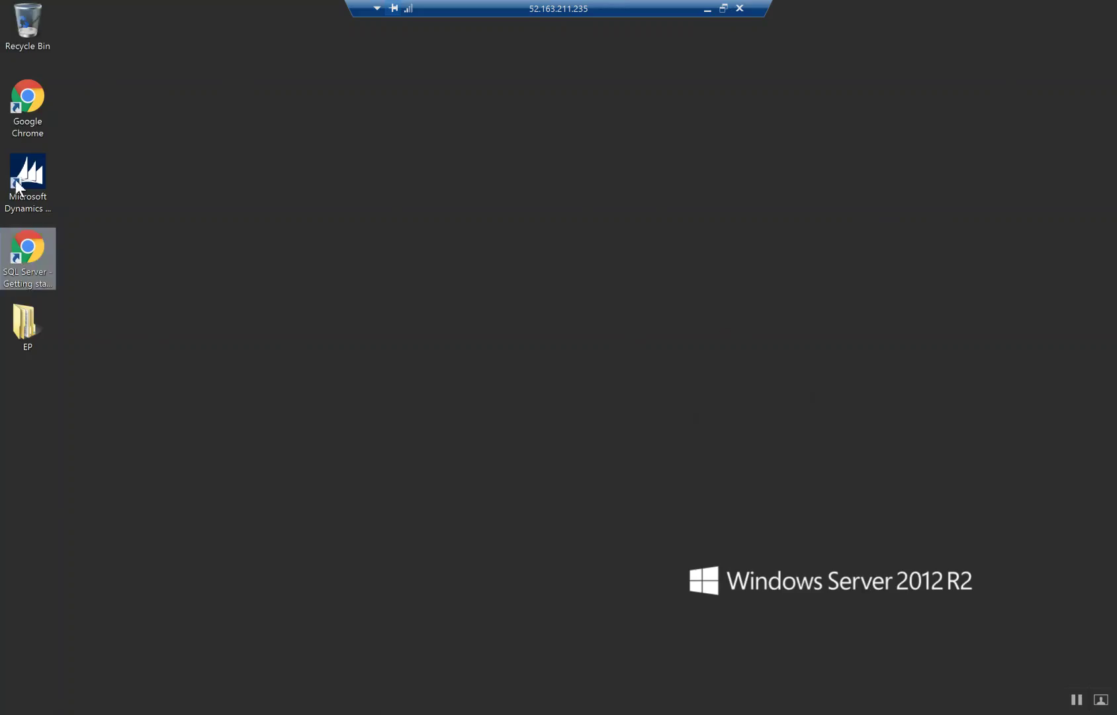
double_click(20, 182)
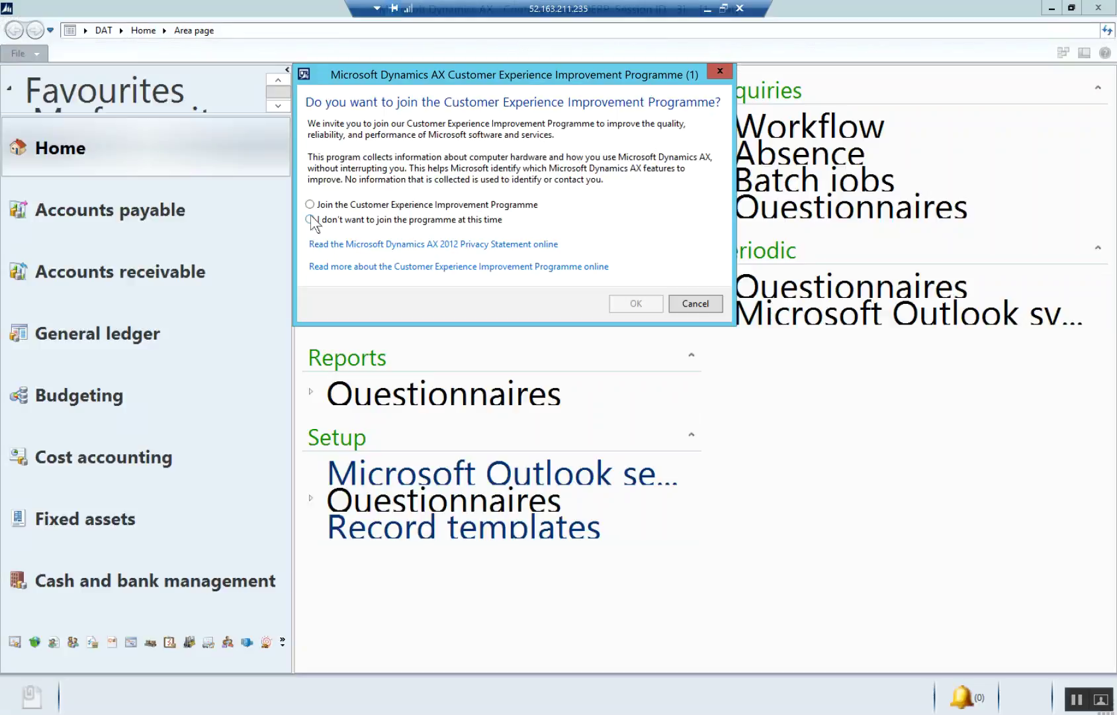
click(310, 219)
click(636, 304)
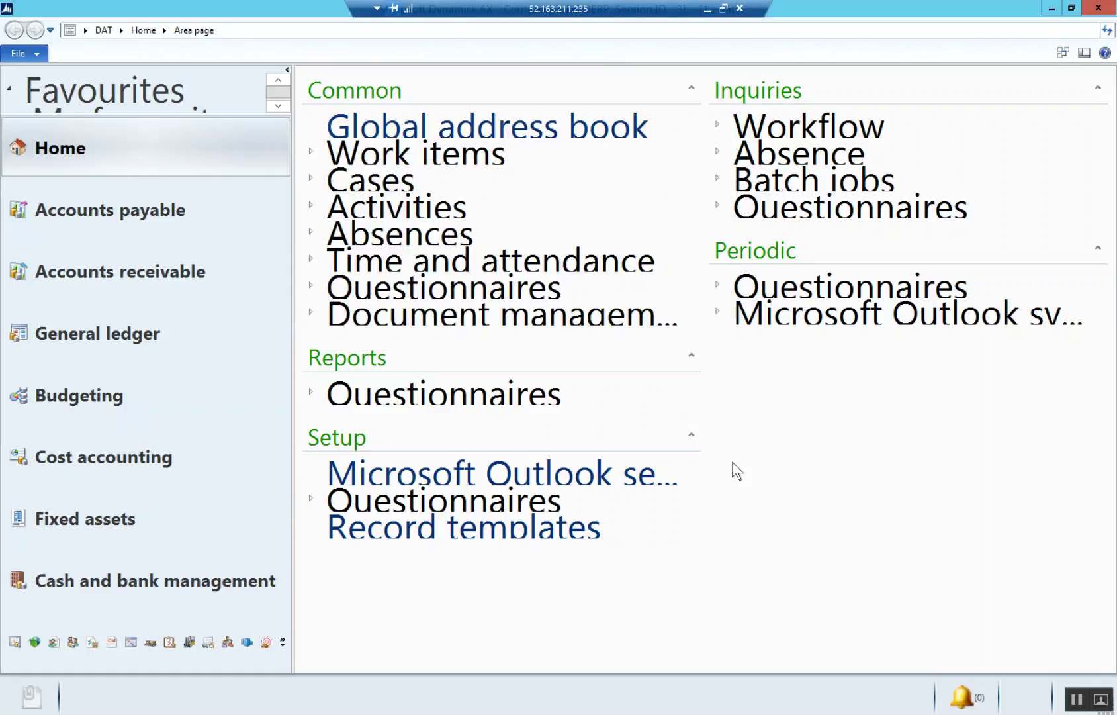
- Launch the development workspace and minimise it, and view the Accounts payable and Accounts receivable area pages in the main workspace
key(ctrl+d)
click(1052, 8)
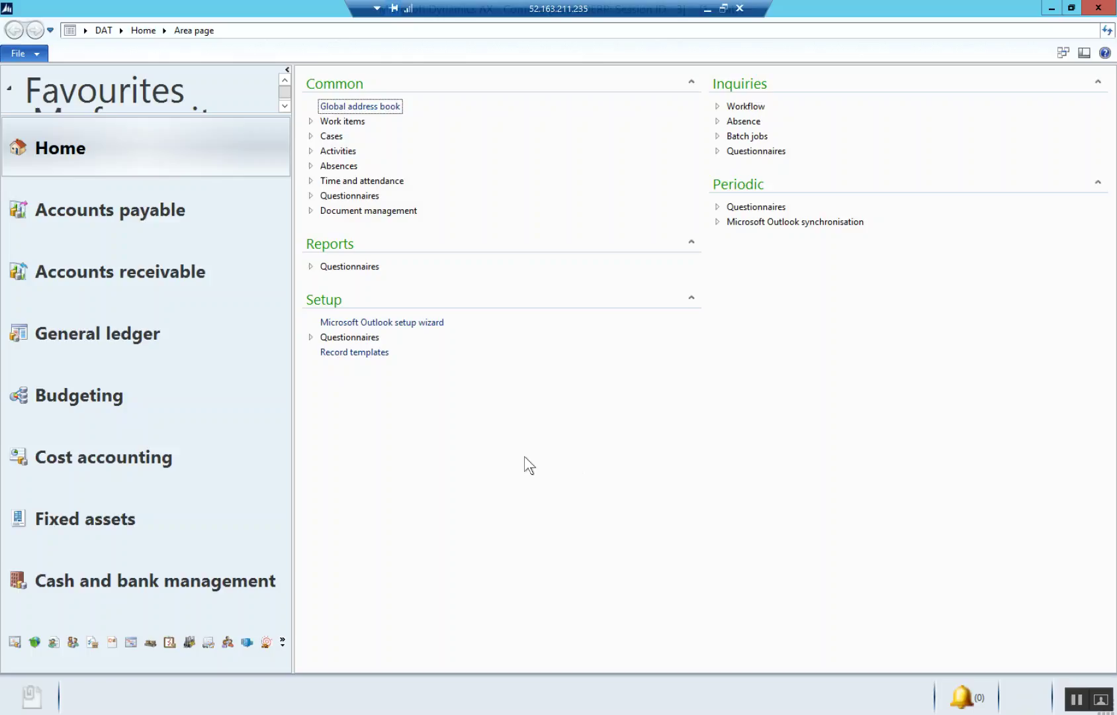
click(178, 209)
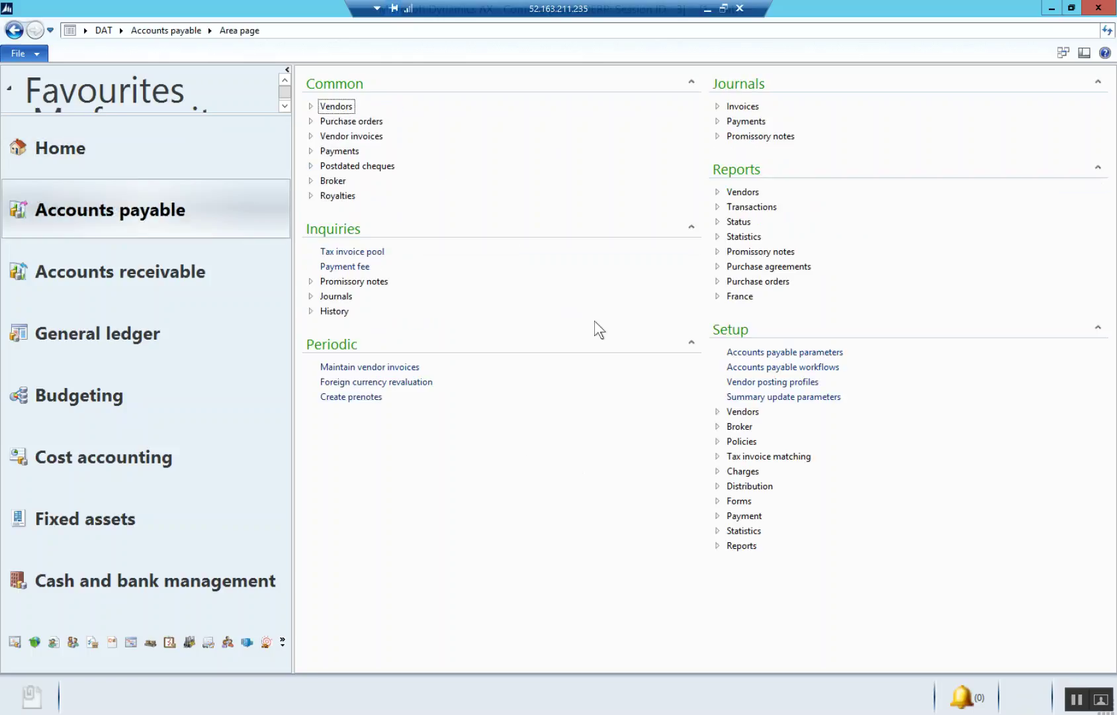
click(175, 289)
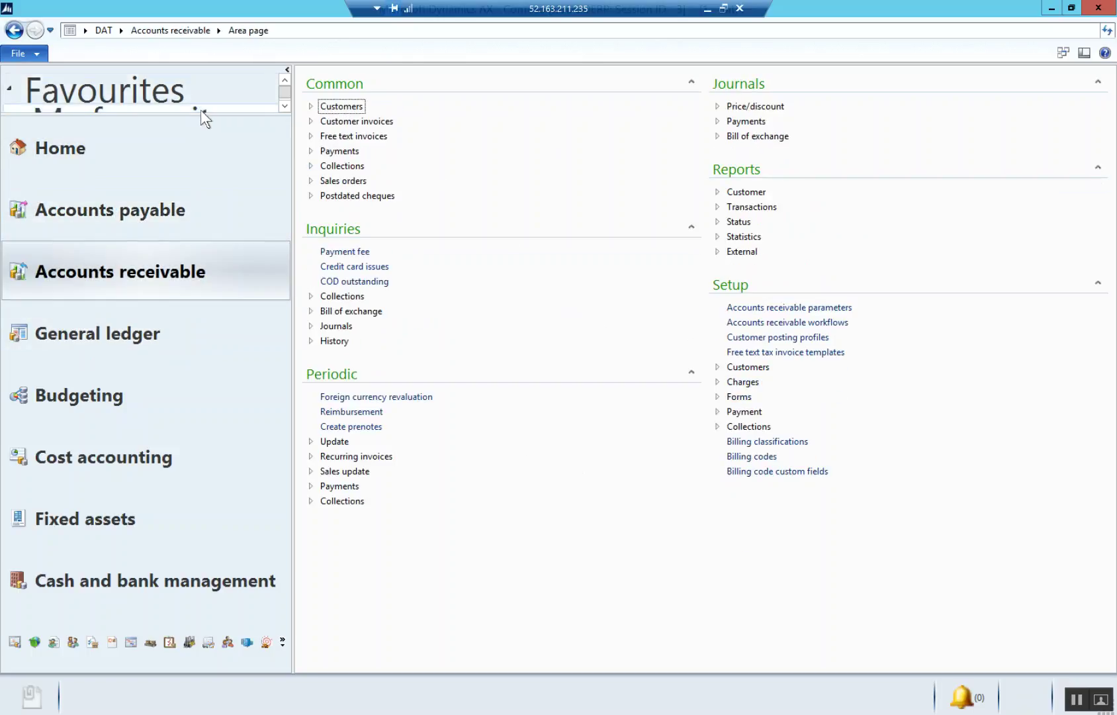
- Switch back to the development workspace, move the AOT window towards the middle, and open a new workspace from there
click(383, 709)
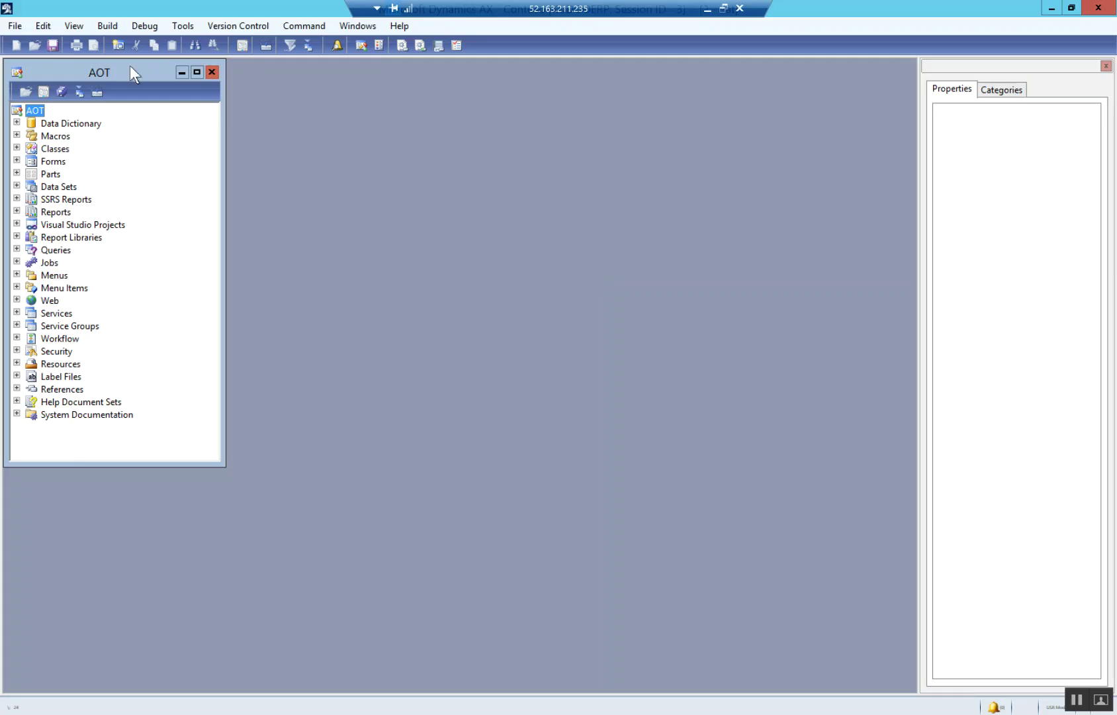
drag(129, 66, 458, 126)
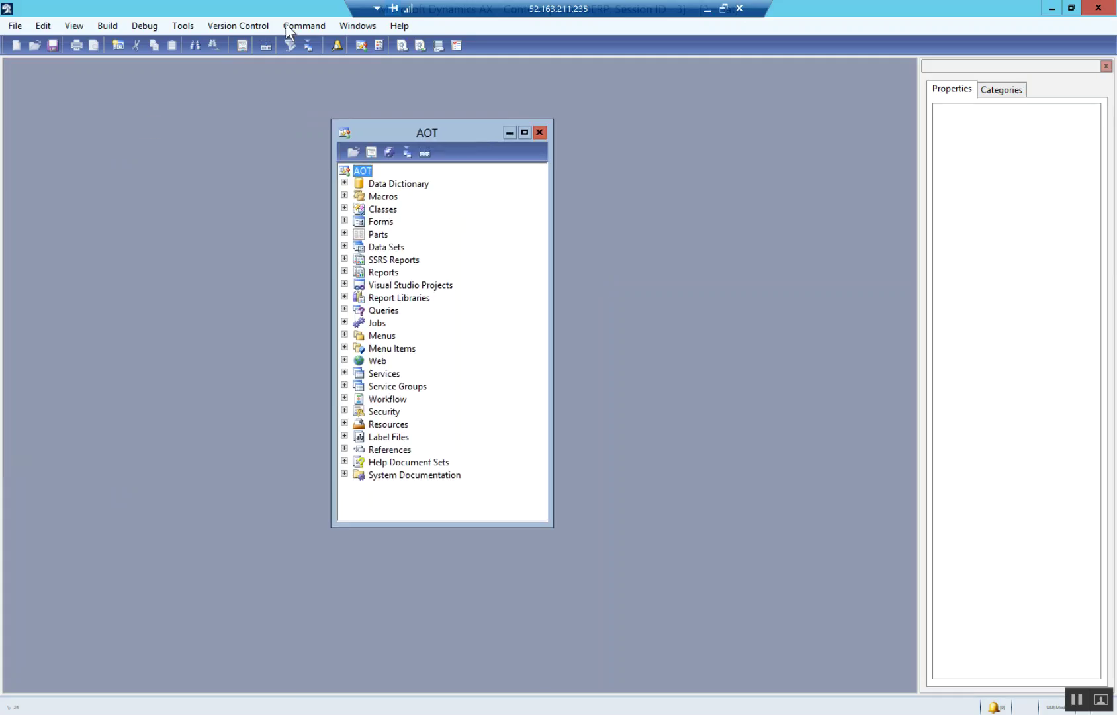
click(356, 27)
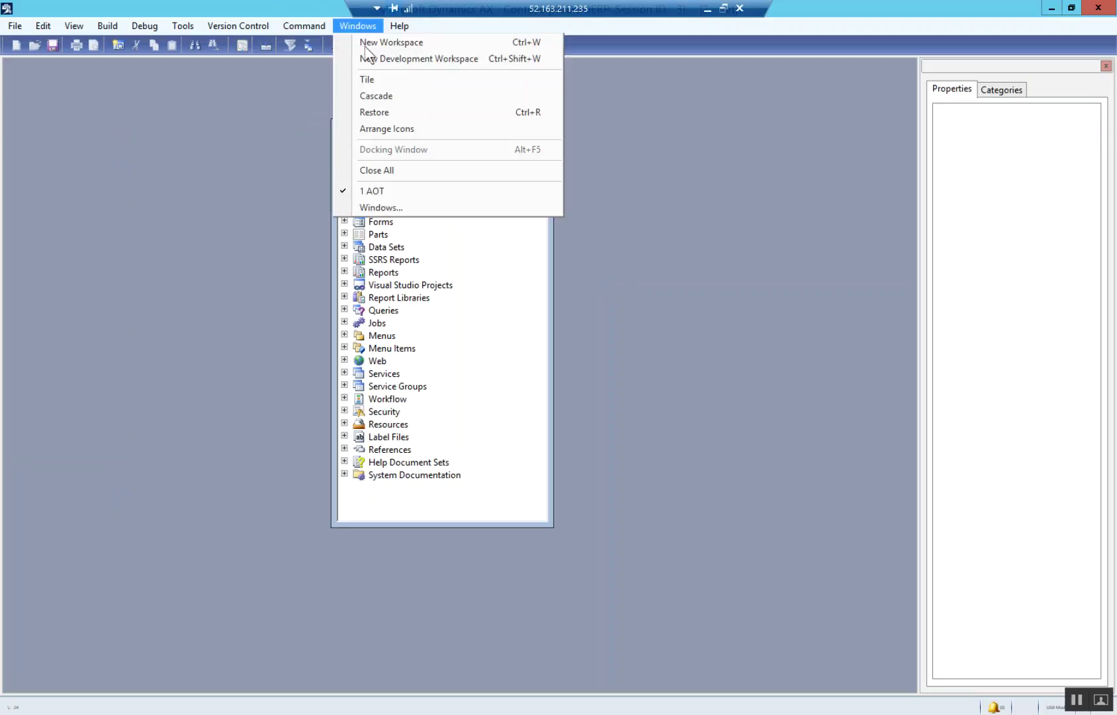
click(411, 45)
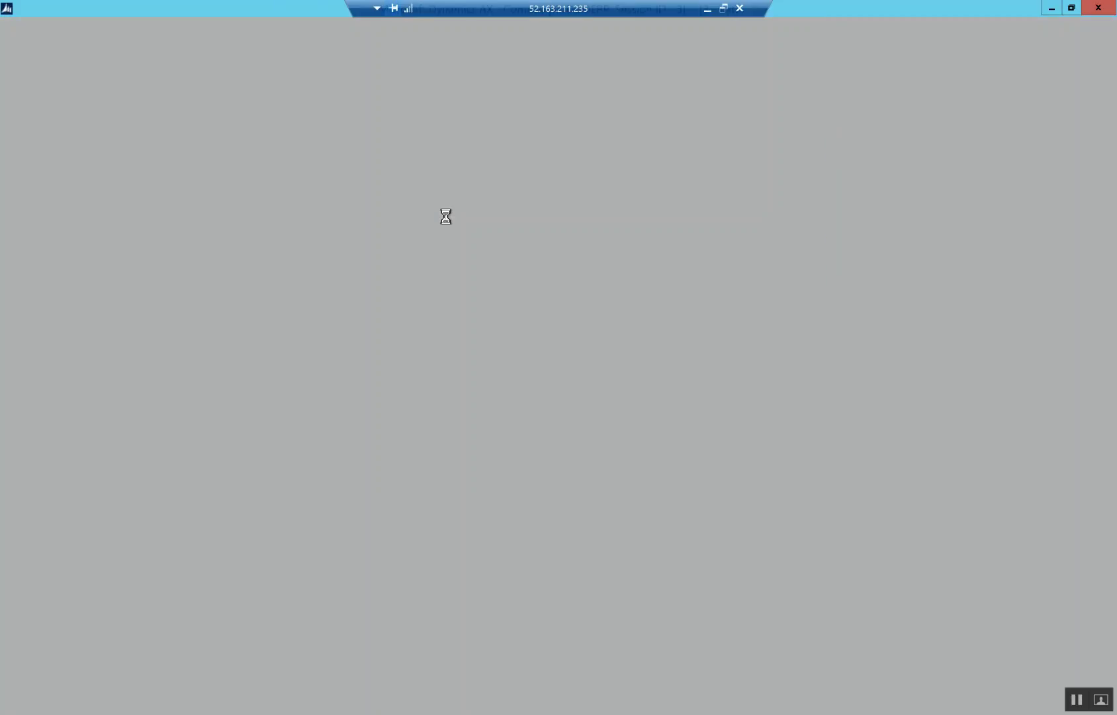